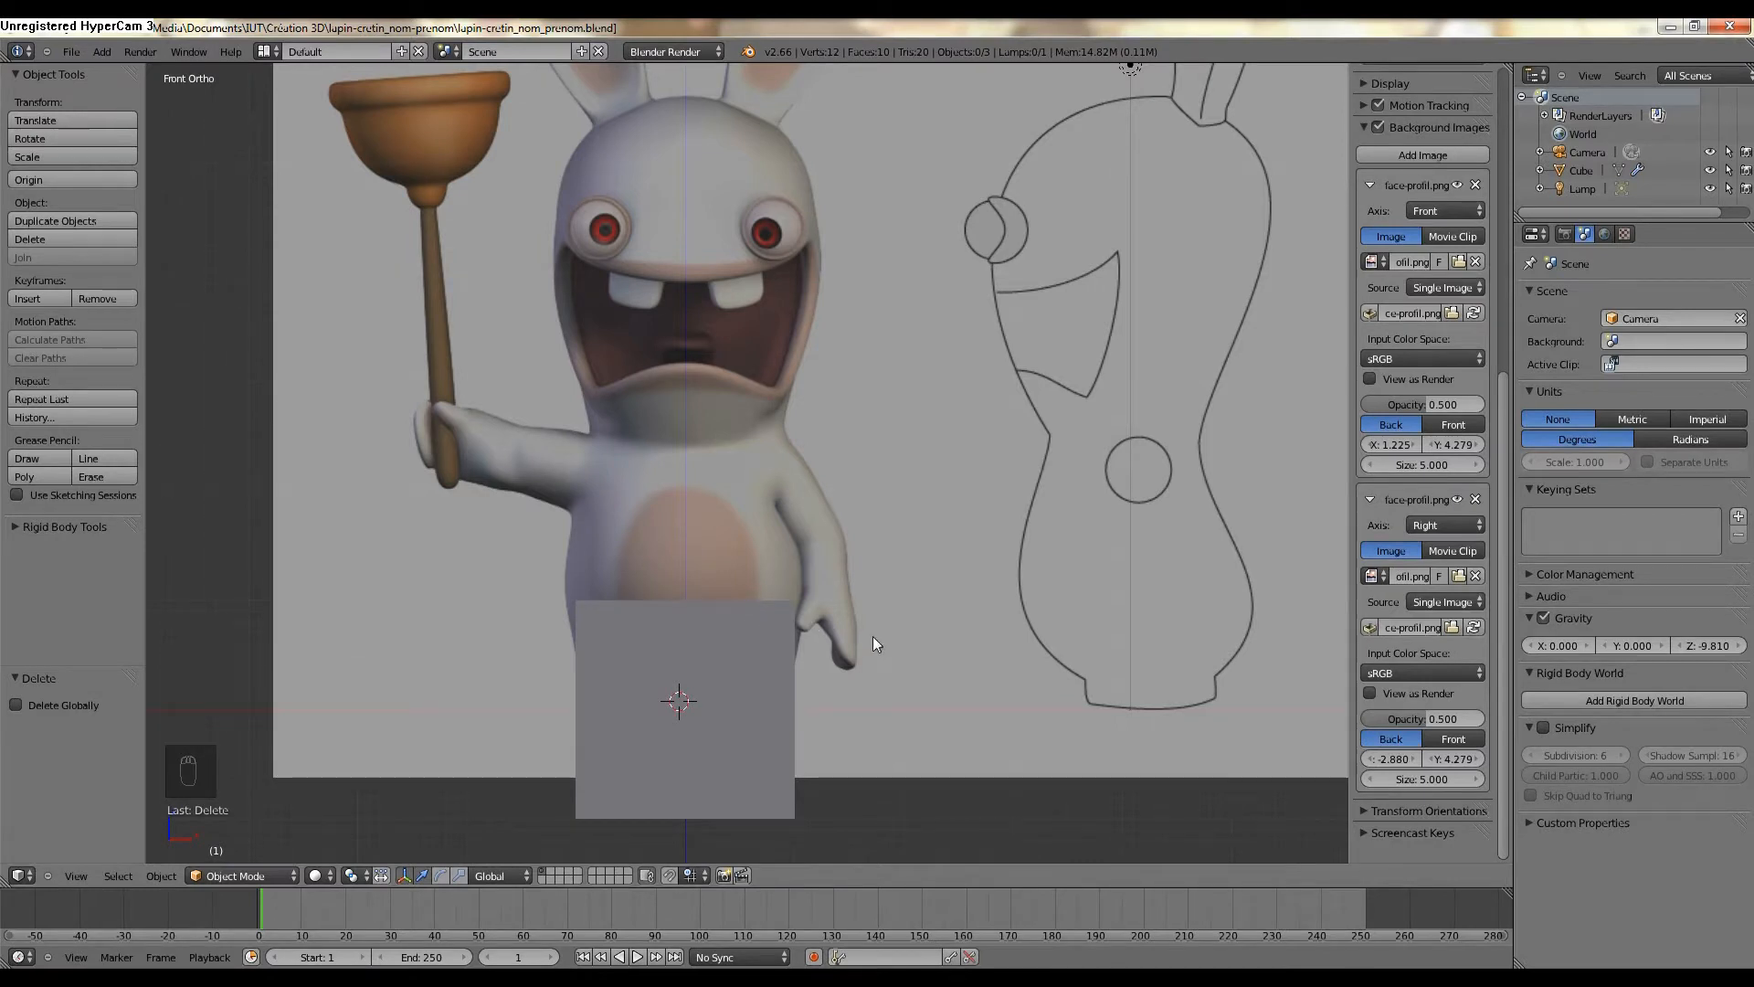
# Enter Edit Mode on the cube, select all its geometry and set the viewport shading to Wireframe.
pyautogui.rightClick(771, 676)
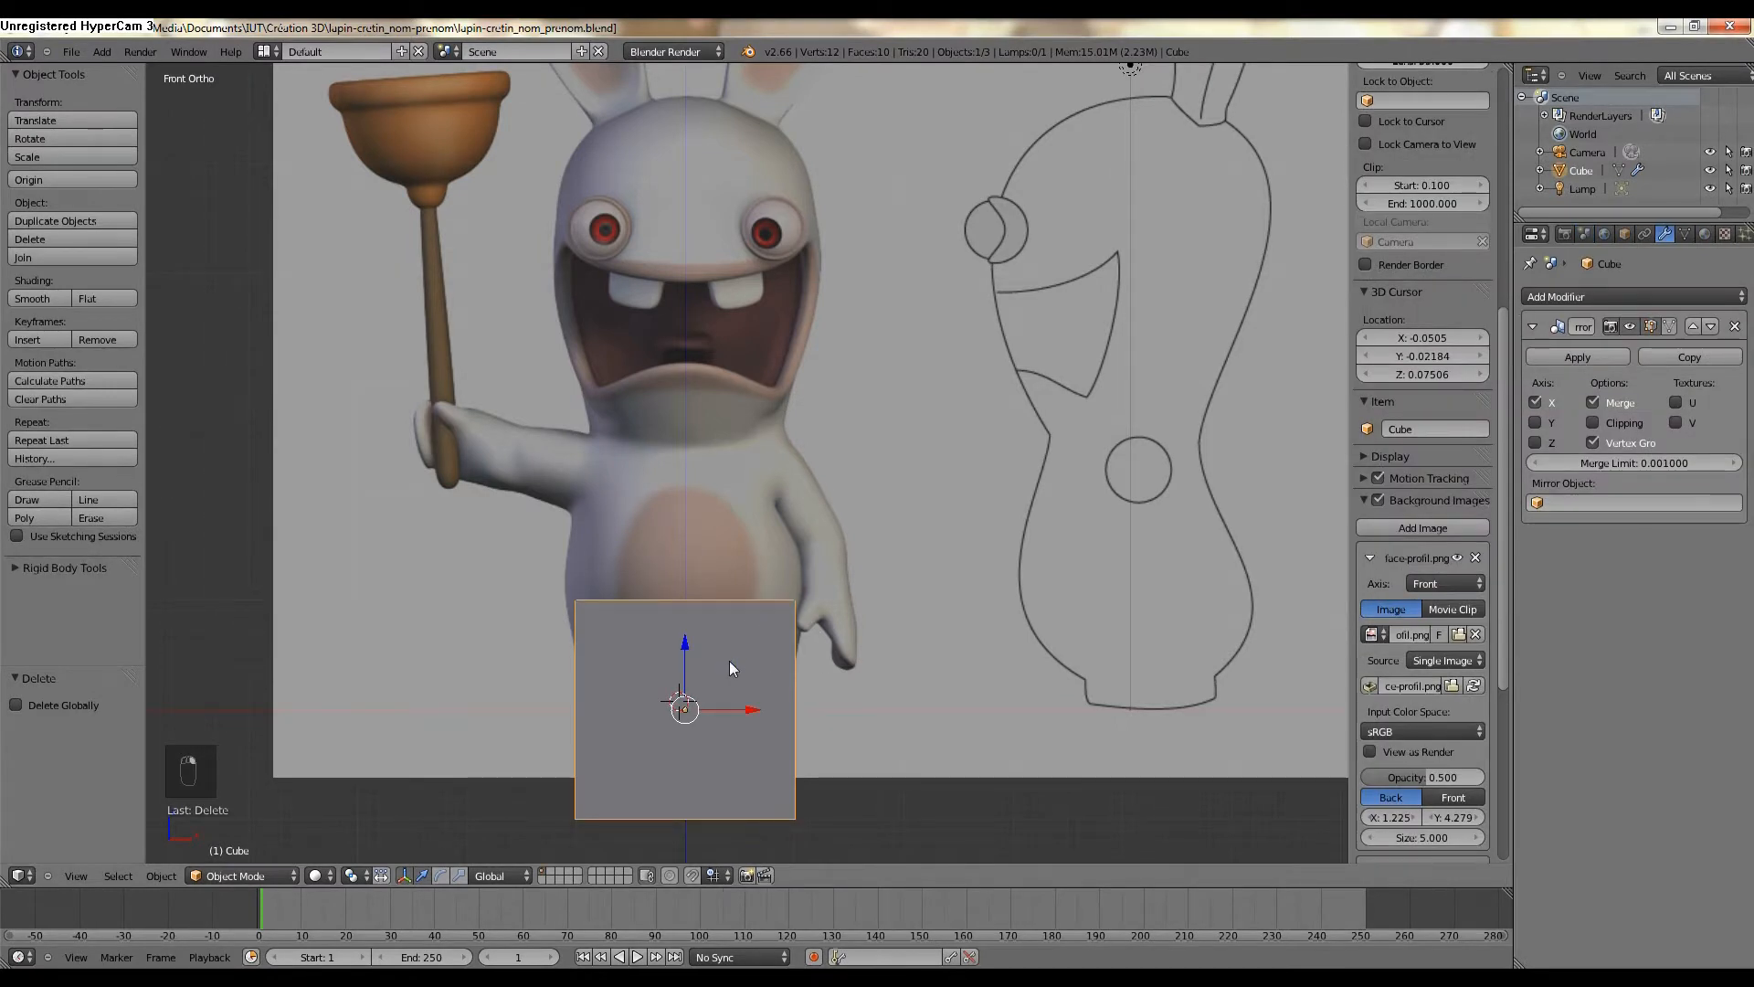
pyautogui.press('Tab')
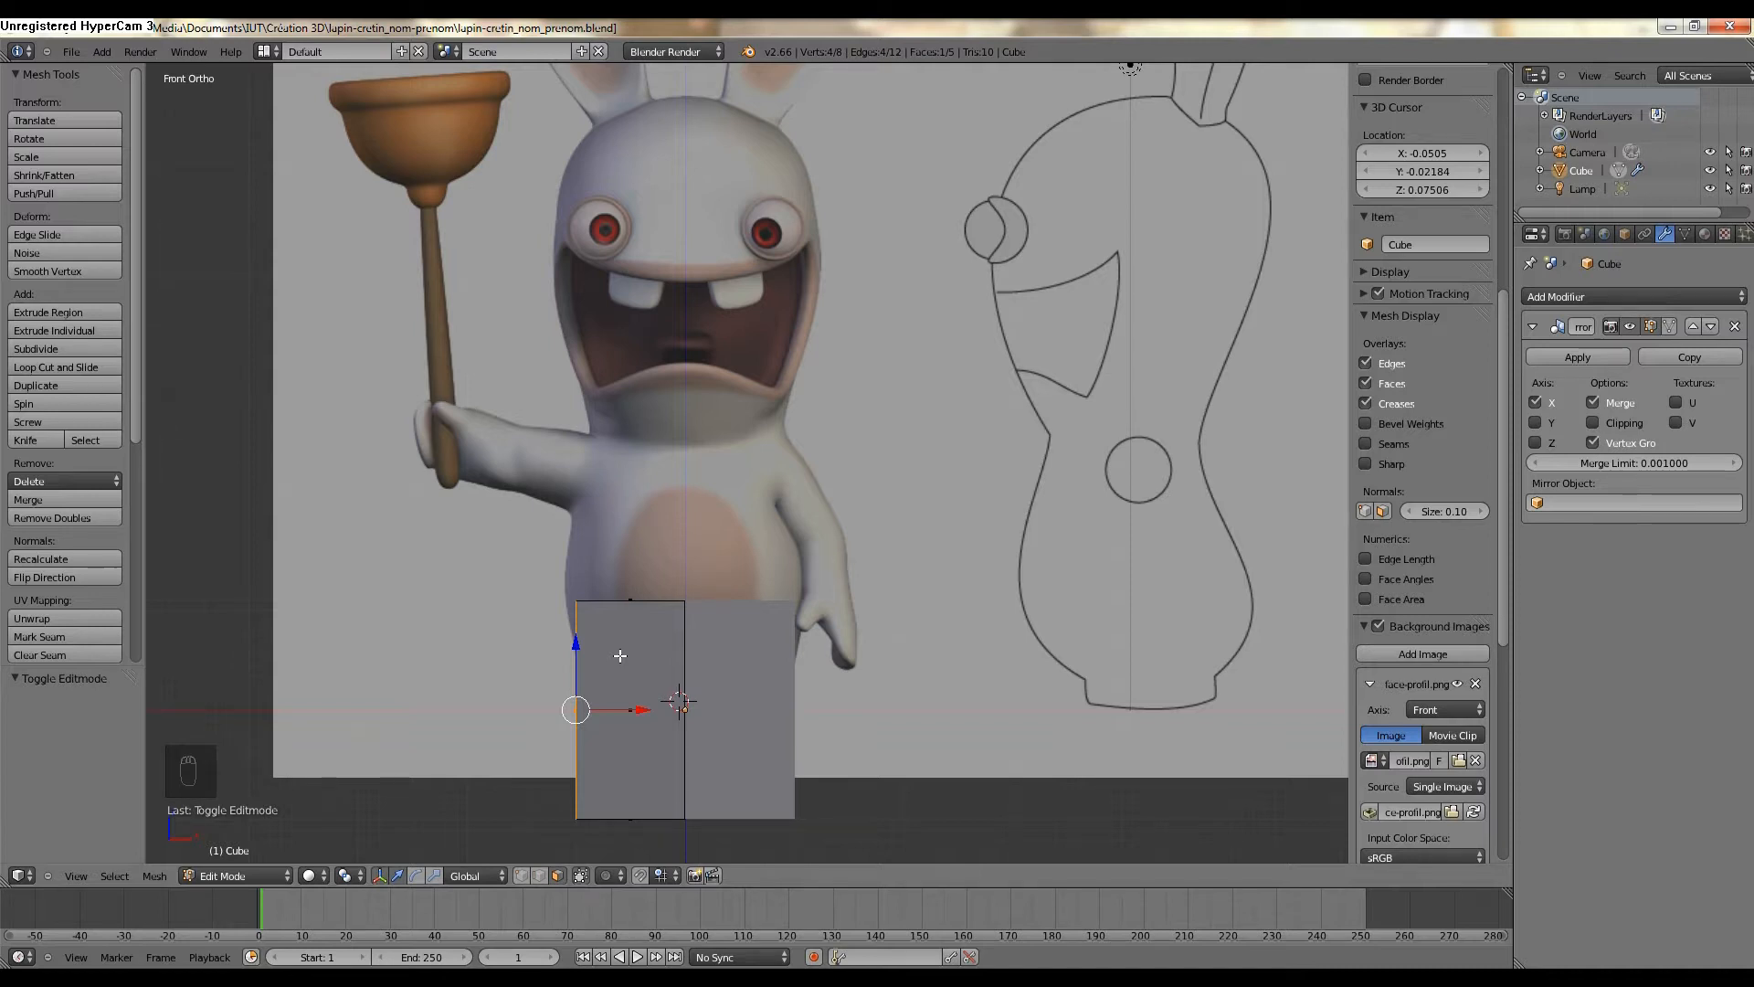
pyautogui.press('a')
pyautogui.press('a')
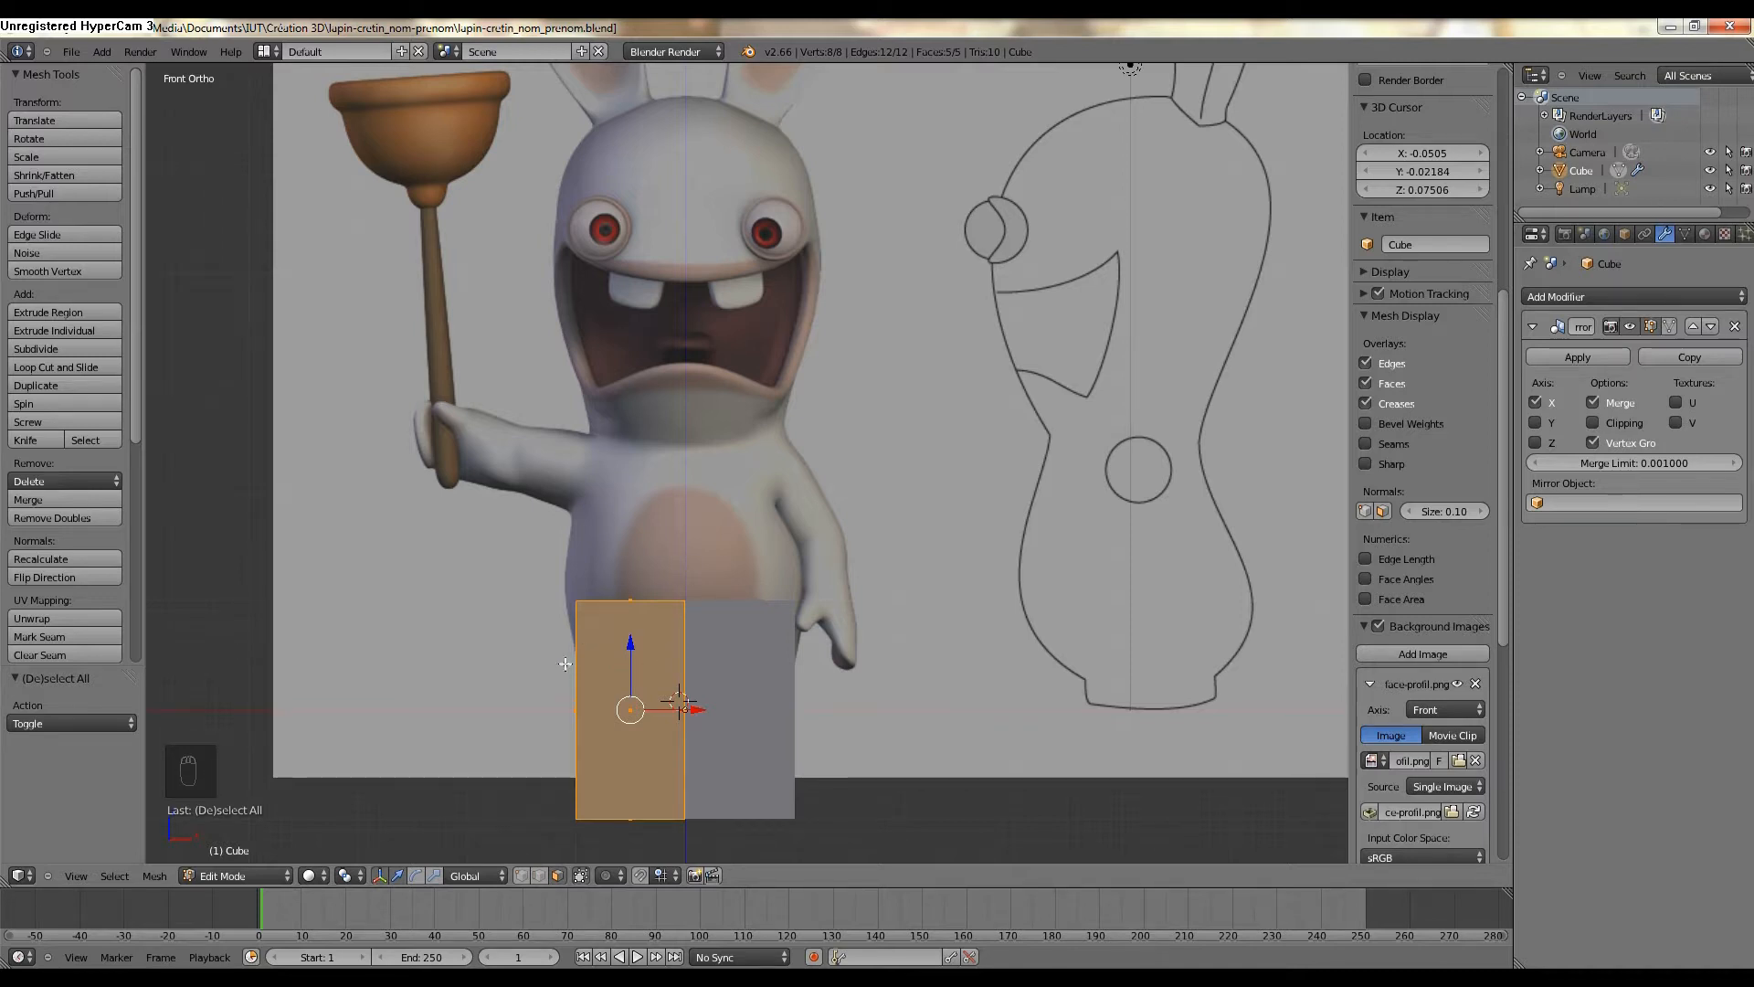
pyautogui.press('z')
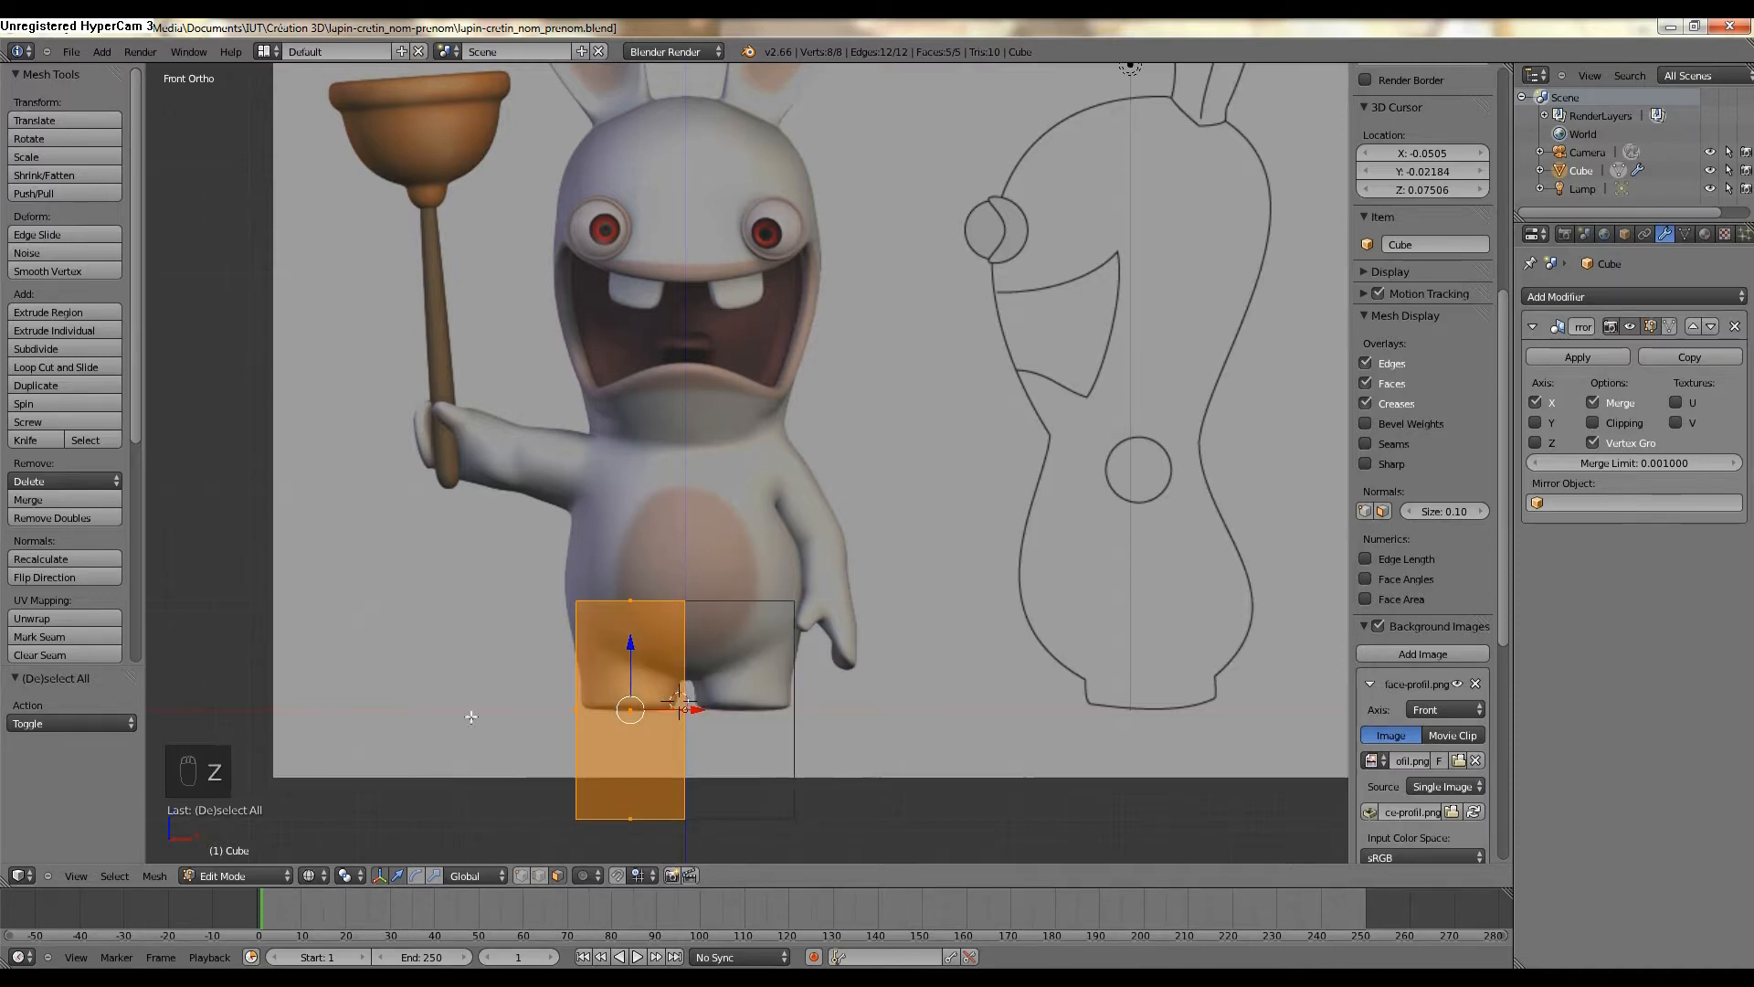
pyautogui.click(310, 876)
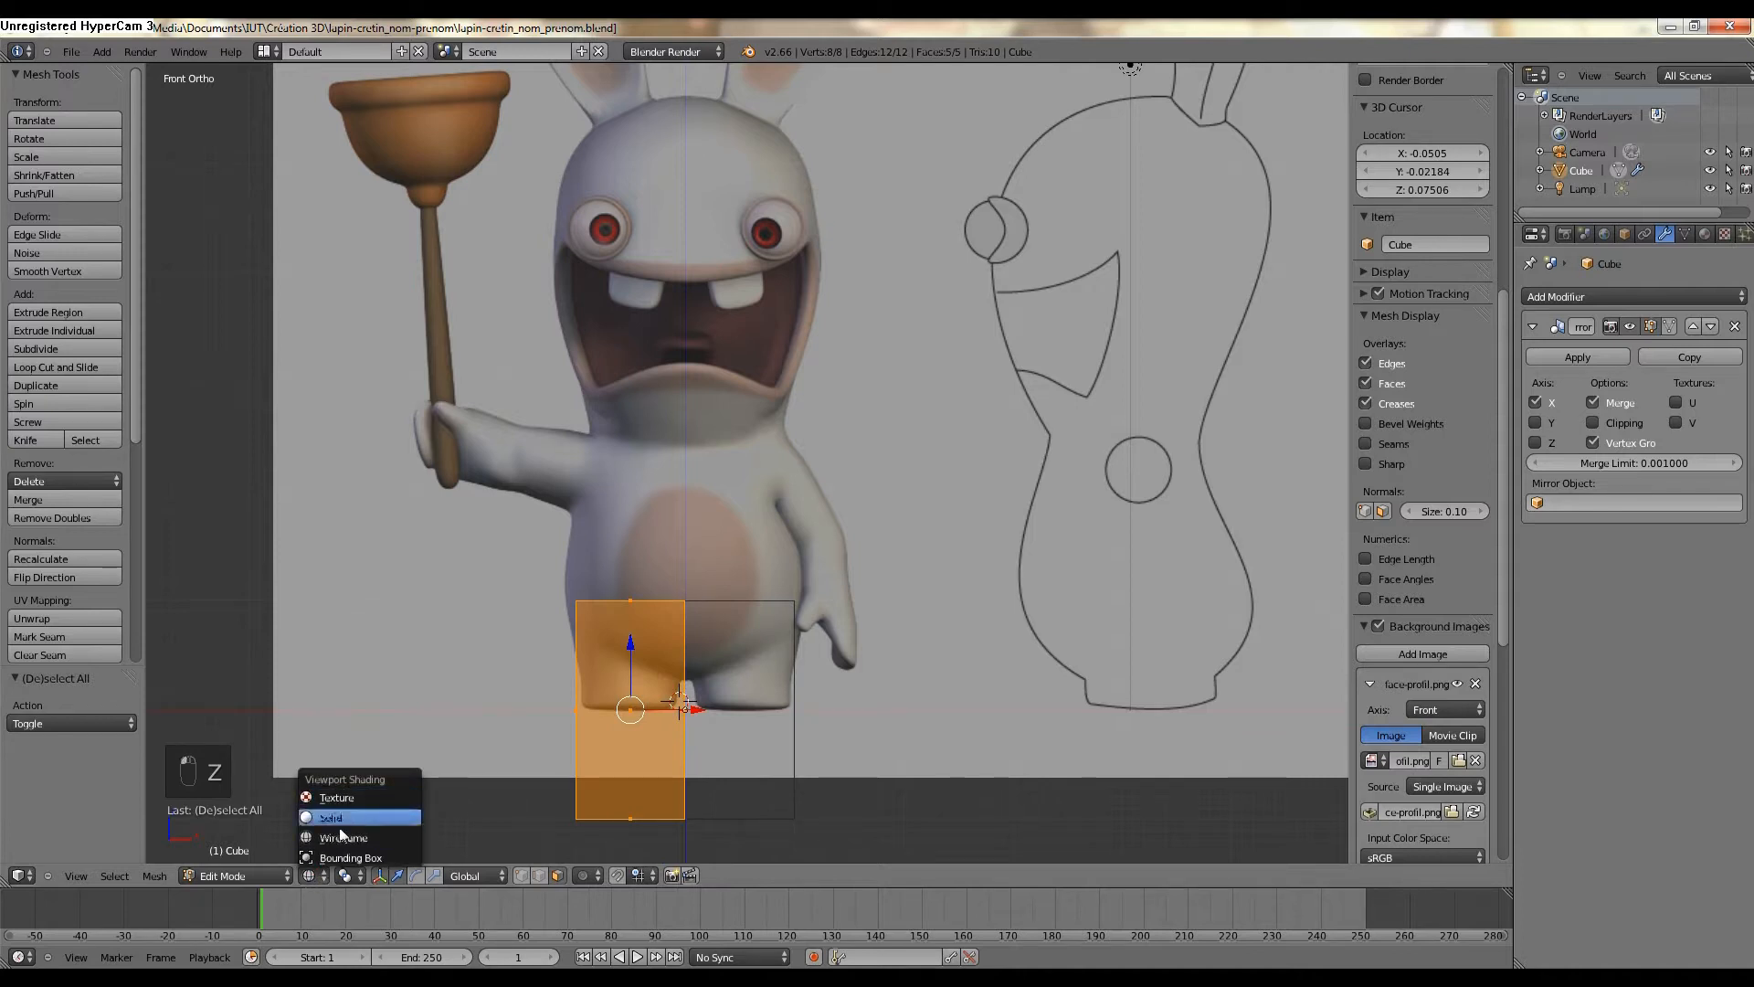
pyautogui.click(345, 838)
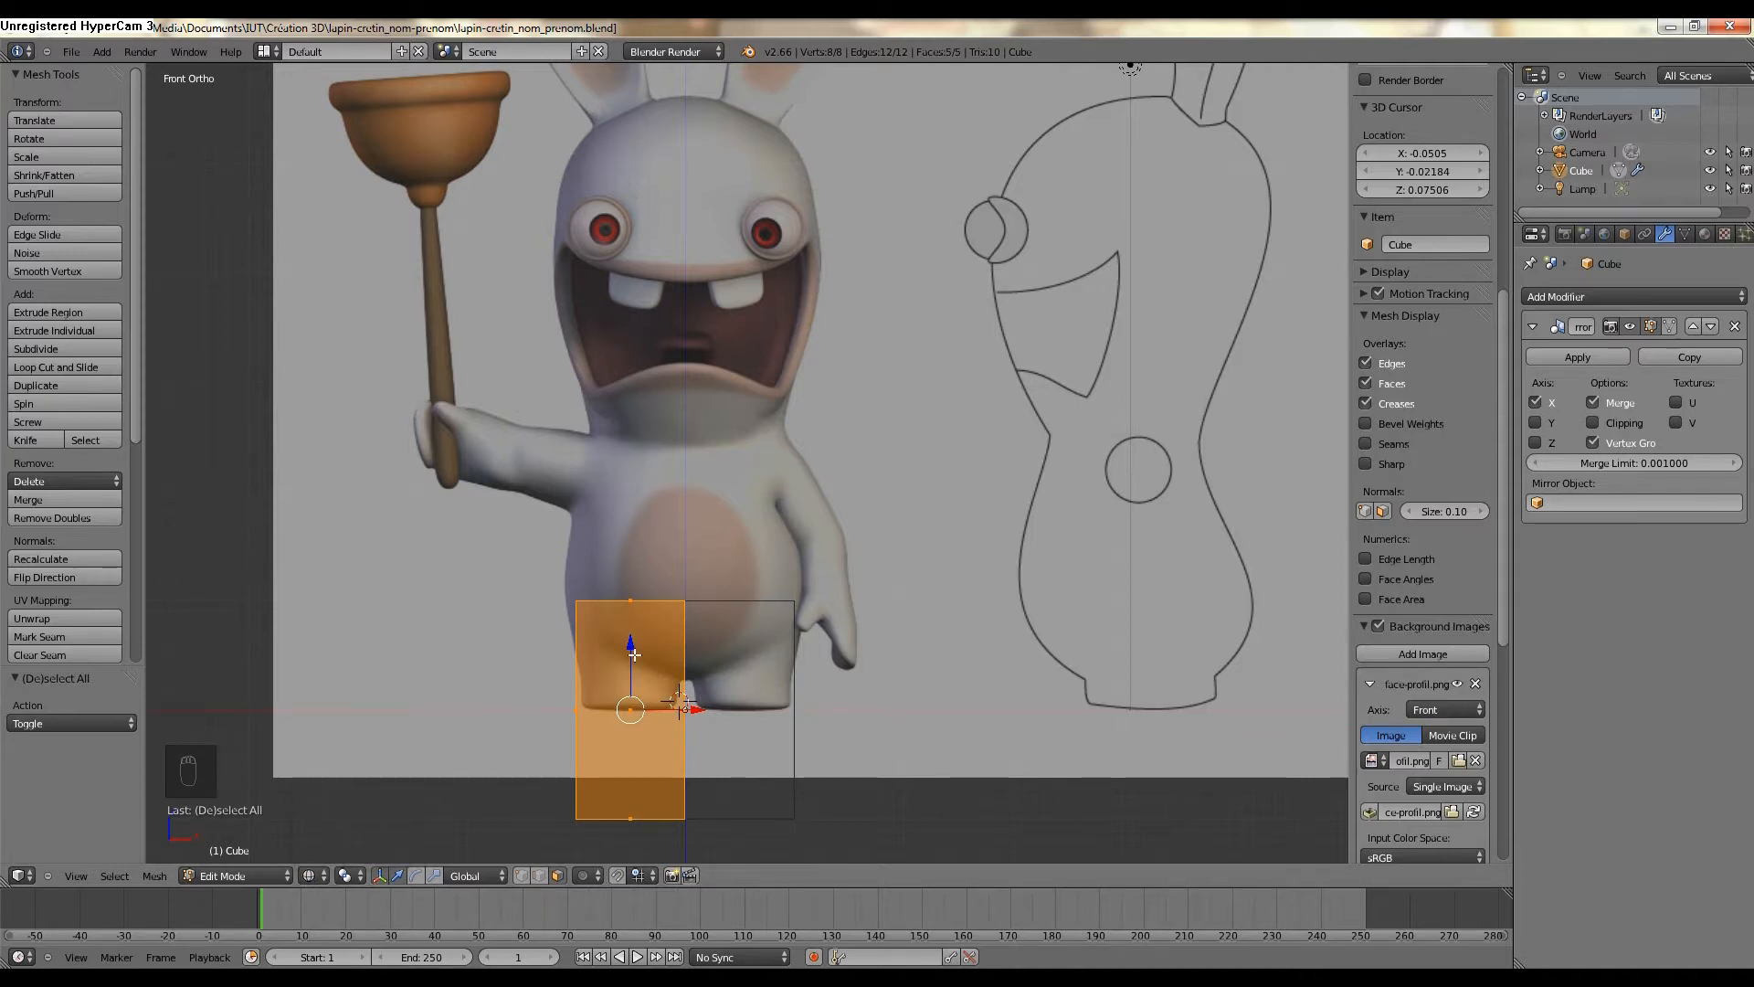
# Move the whole half cube up along Z by about 4.6 units onto the rabbit's head.
pyautogui.moveTo(634, 654); pyautogui.dragTo(665, 150)
pyautogui.scroll(1, 857, 308)
pyautogui.keyDown('shift'); pyautogui.moveTo(832, 286); pyautogui.dragTo(841, 505, button='middle'); pyautogui.keyUp('shift')
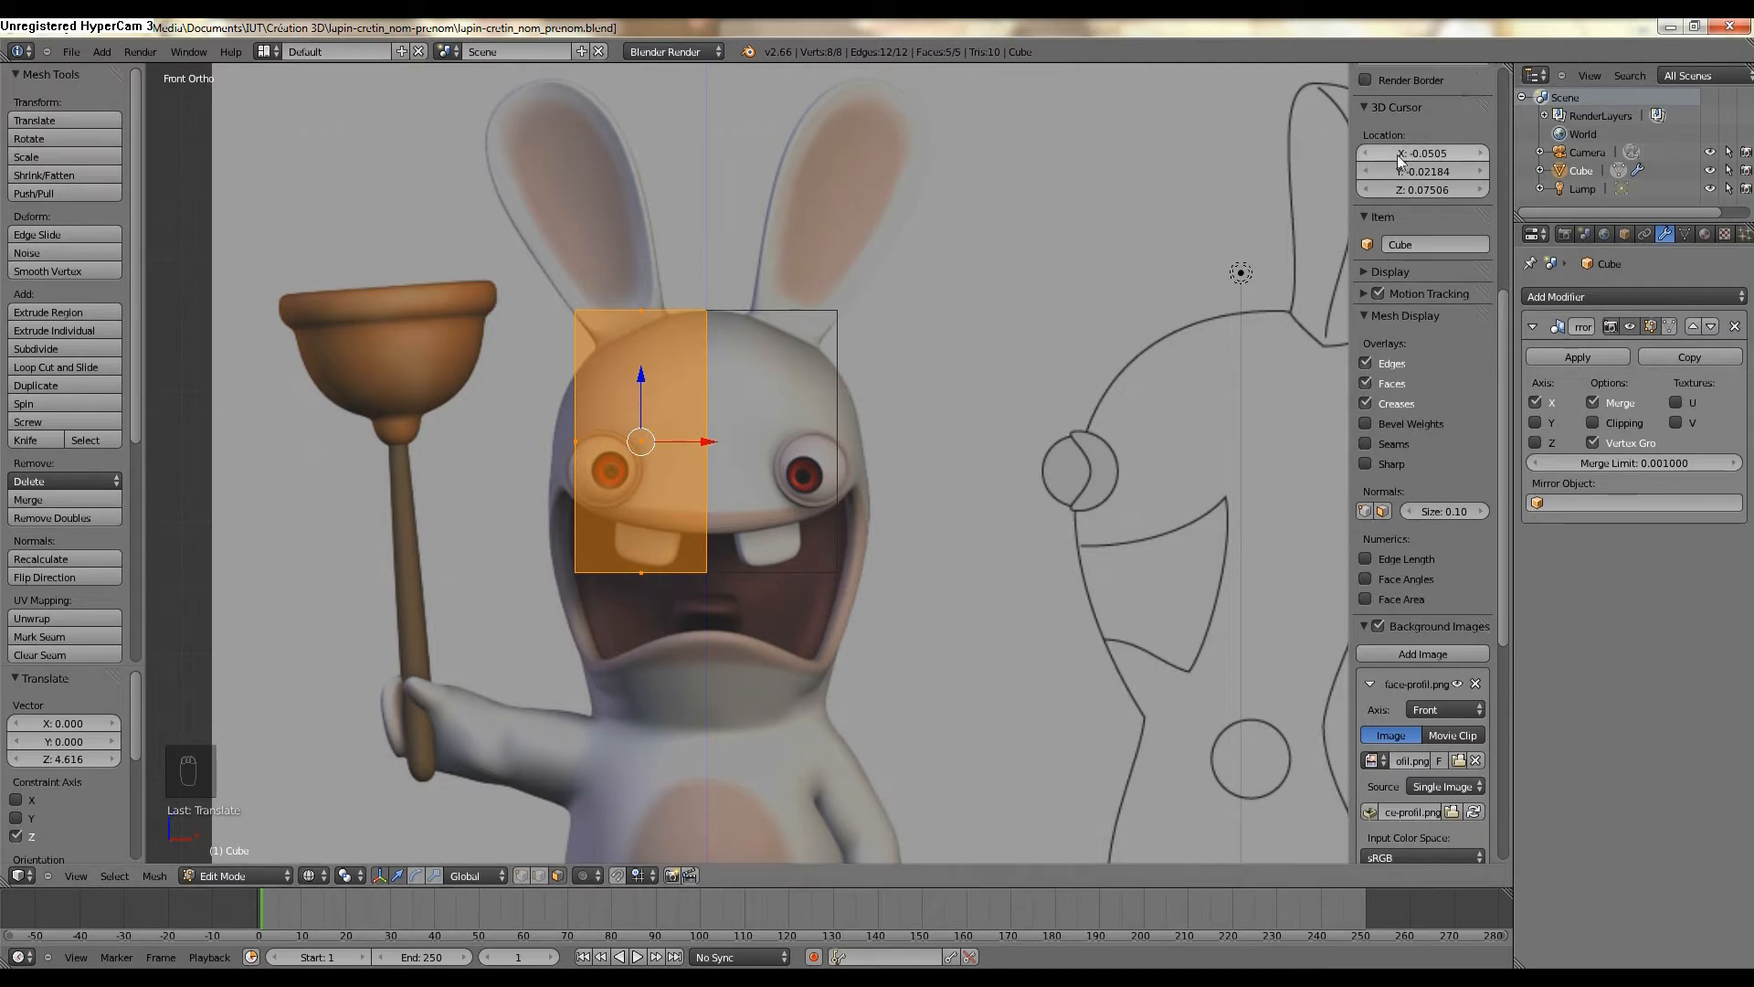
# Hide the properties and tool shelves, and split the 3D view into a perspective view beside the front reference view.
pyautogui.press('n')
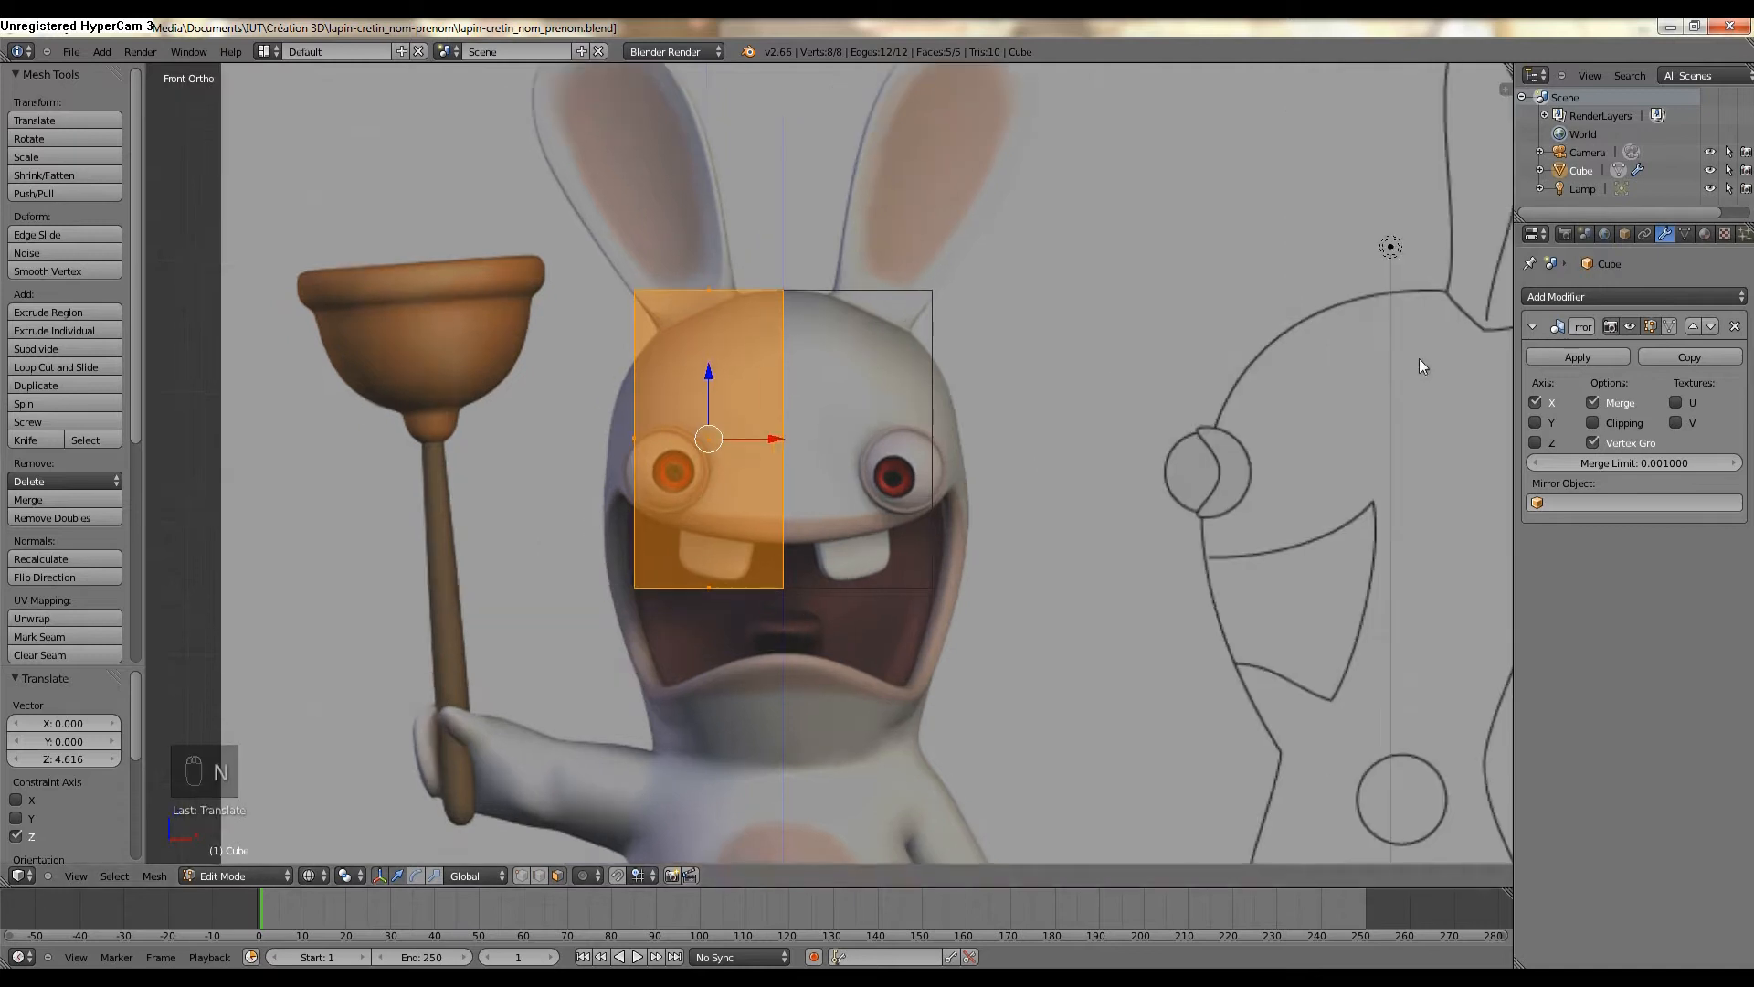
pyautogui.press('t')
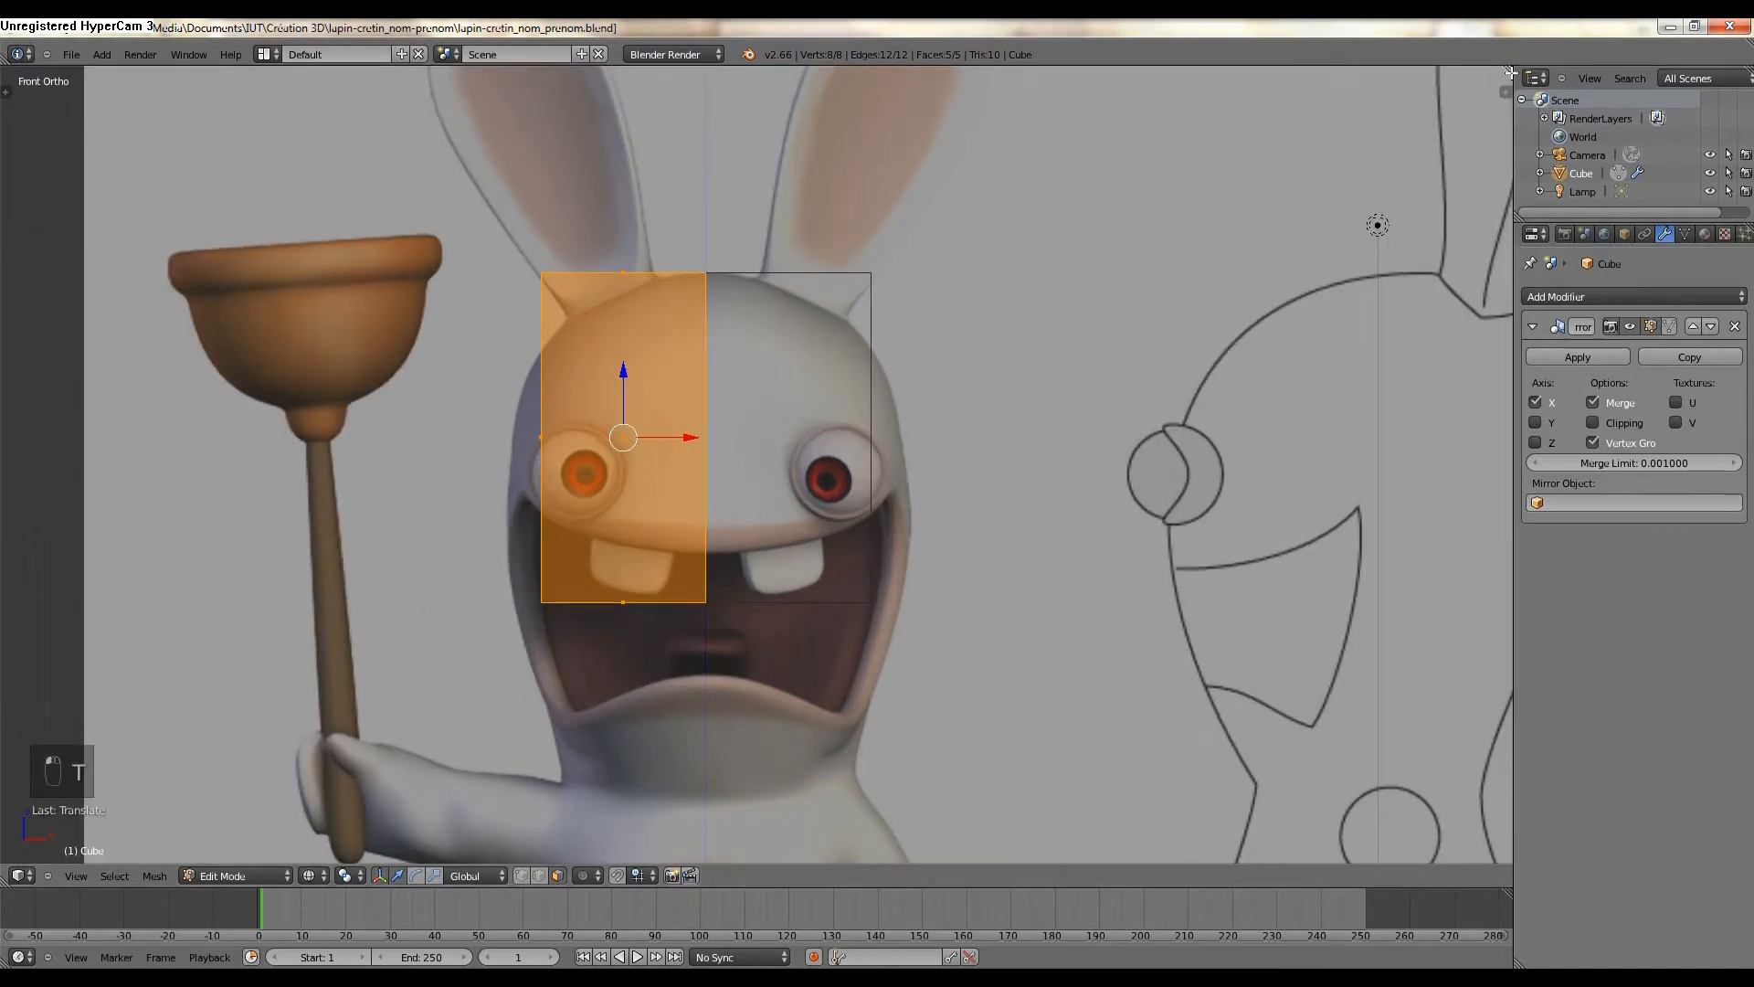
pyautogui.moveTo(1513, 64); pyautogui.dragTo(1200, 548)
pyautogui.moveTo(1154, 102); pyautogui.dragTo(768, 189)
pyautogui.moveTo(387, 614); pyautogui.dragTo(493, 671, button='middle')
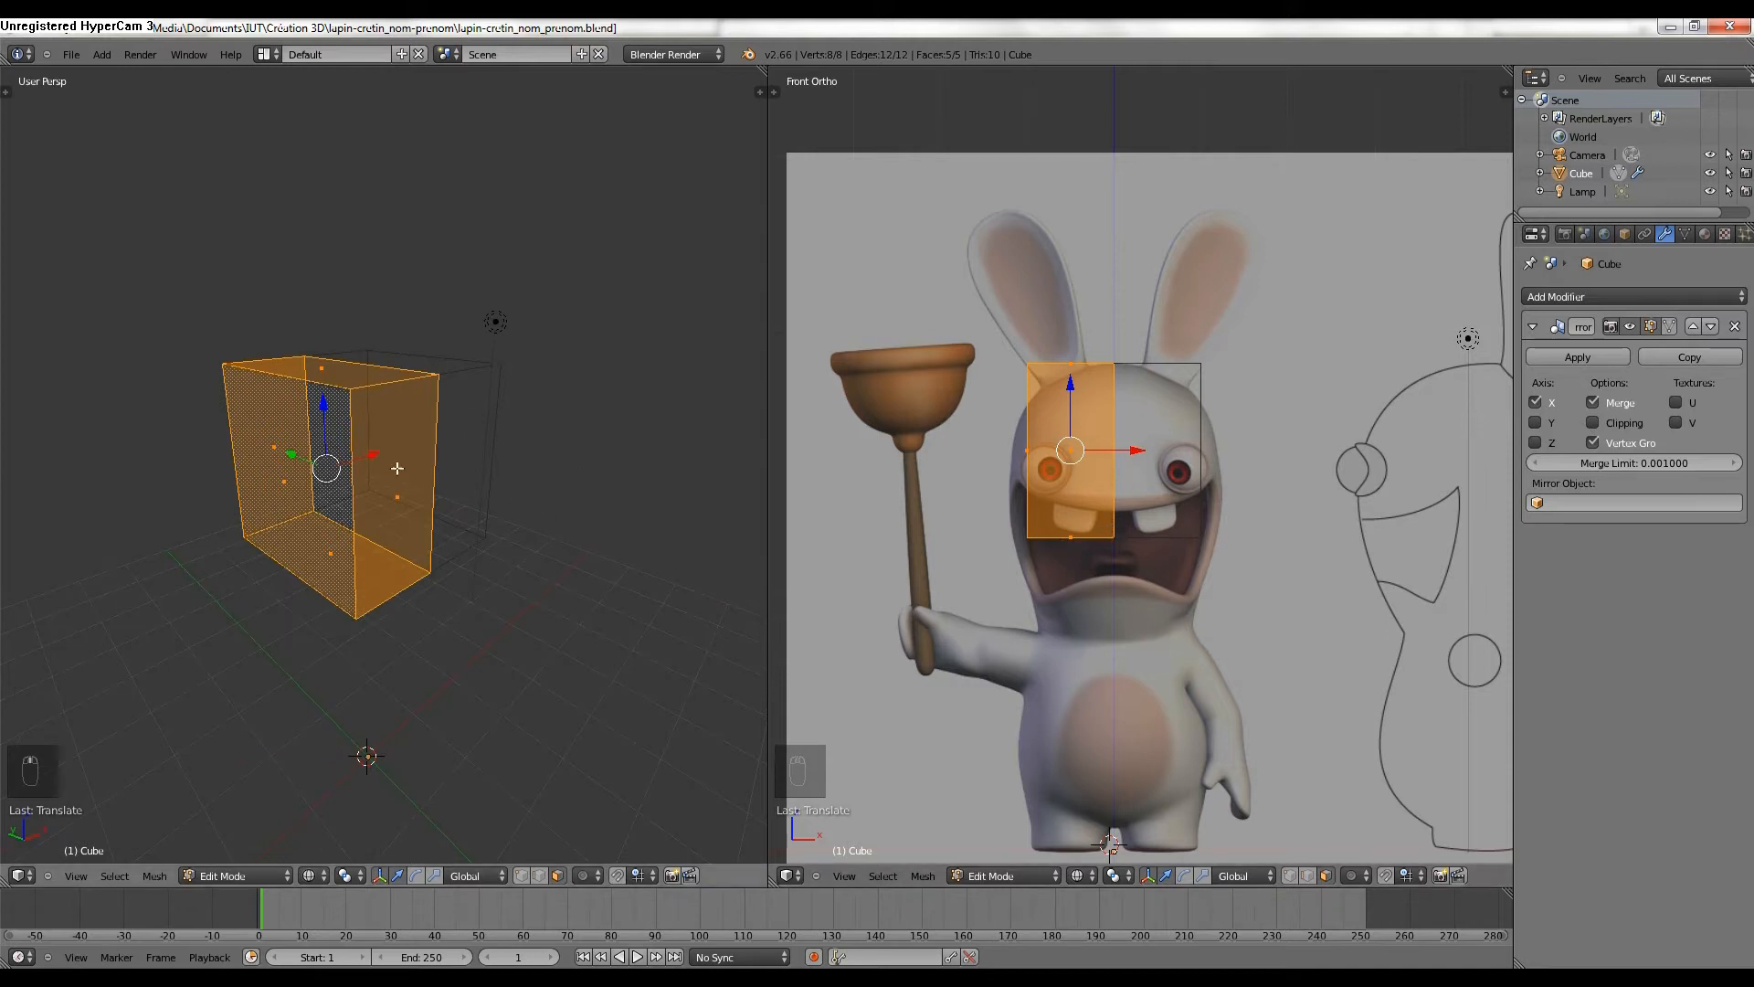
# Select the half cube's bottom face in the perspective view.
pyautogui.rightClick(362, 345)
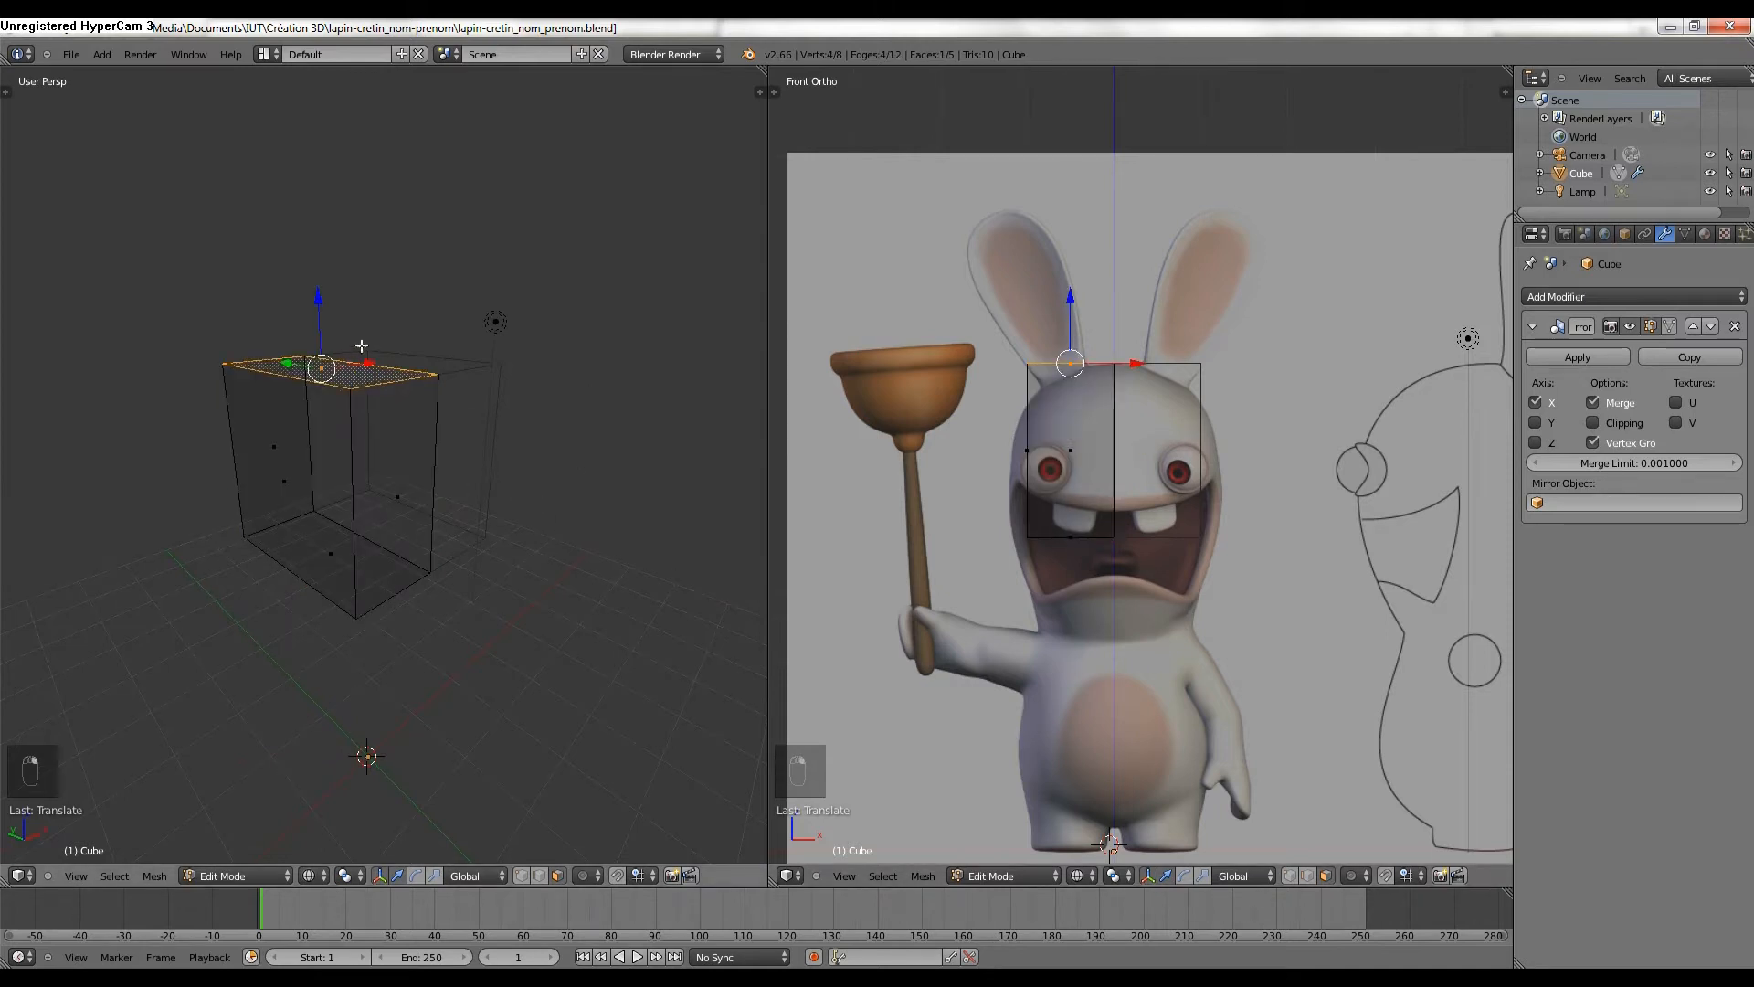
pyautogui.rightClick(329, 550)
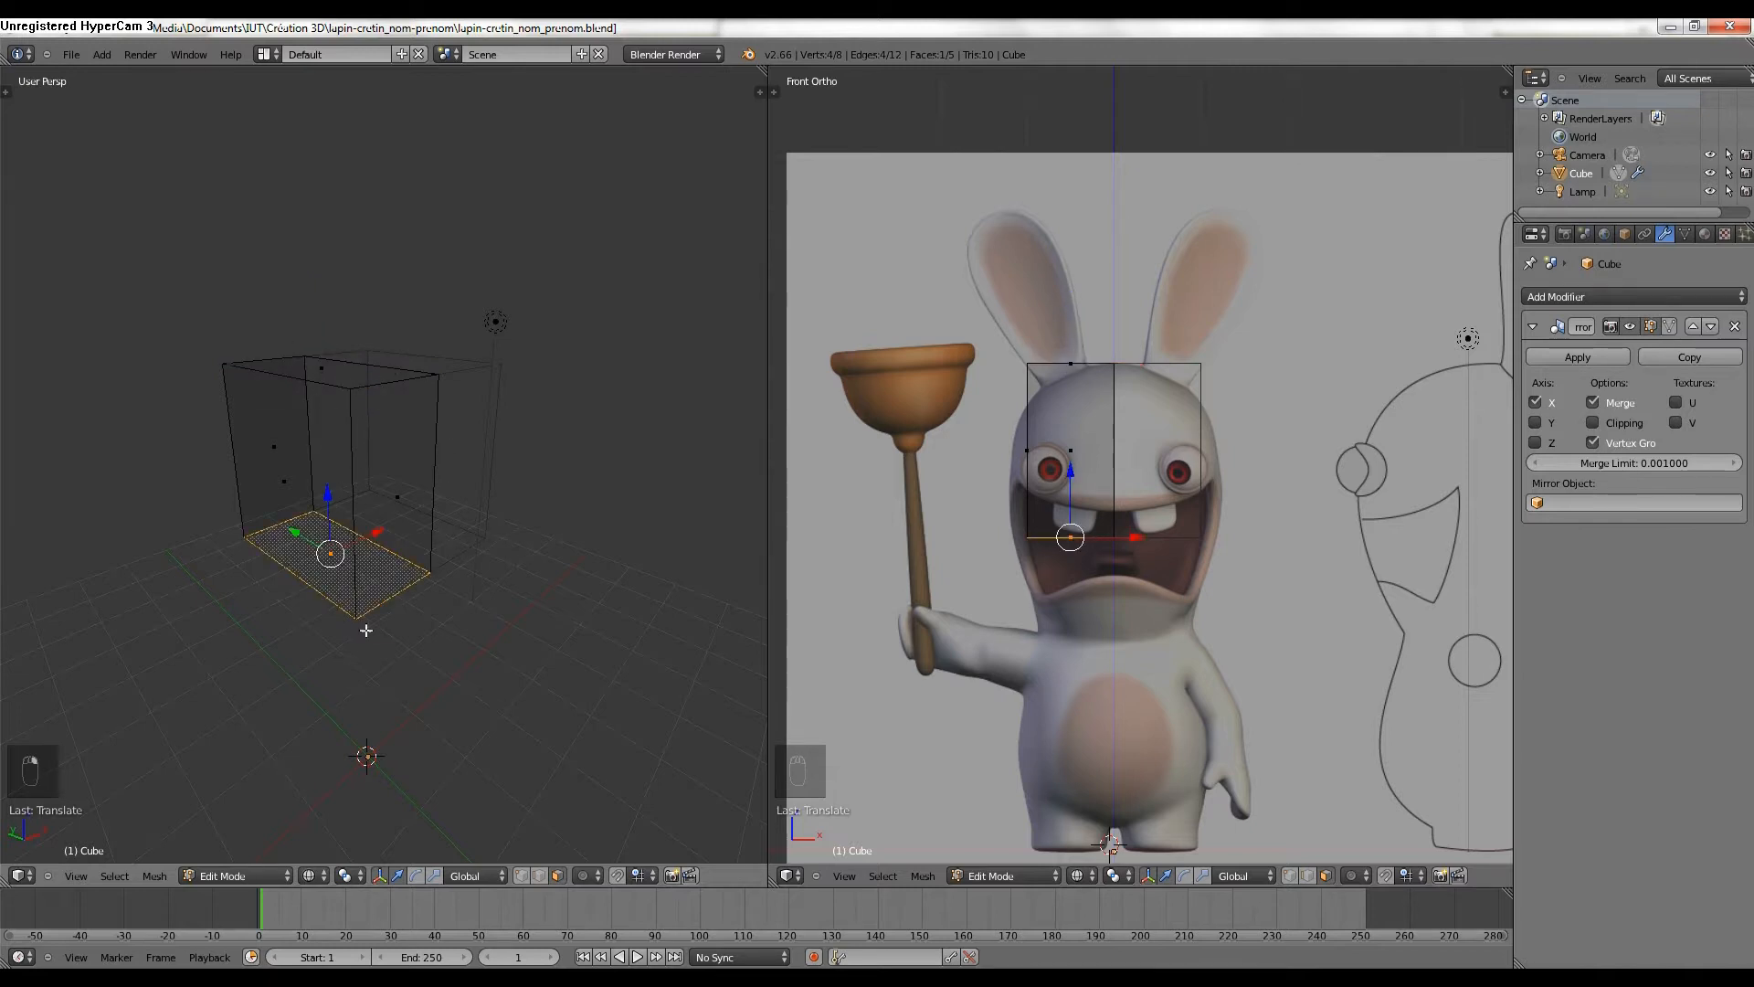
# Cycle through the vertex, edge and face selection modes, ending on Face.
pyautogui.click(523, 876)
pyautogui.click(541, 878)
pyautogui.click(556, 878)
pyautogui.click(521, 880)
pyautogui.click(538, 876)
pyautogui.click(556, 874)
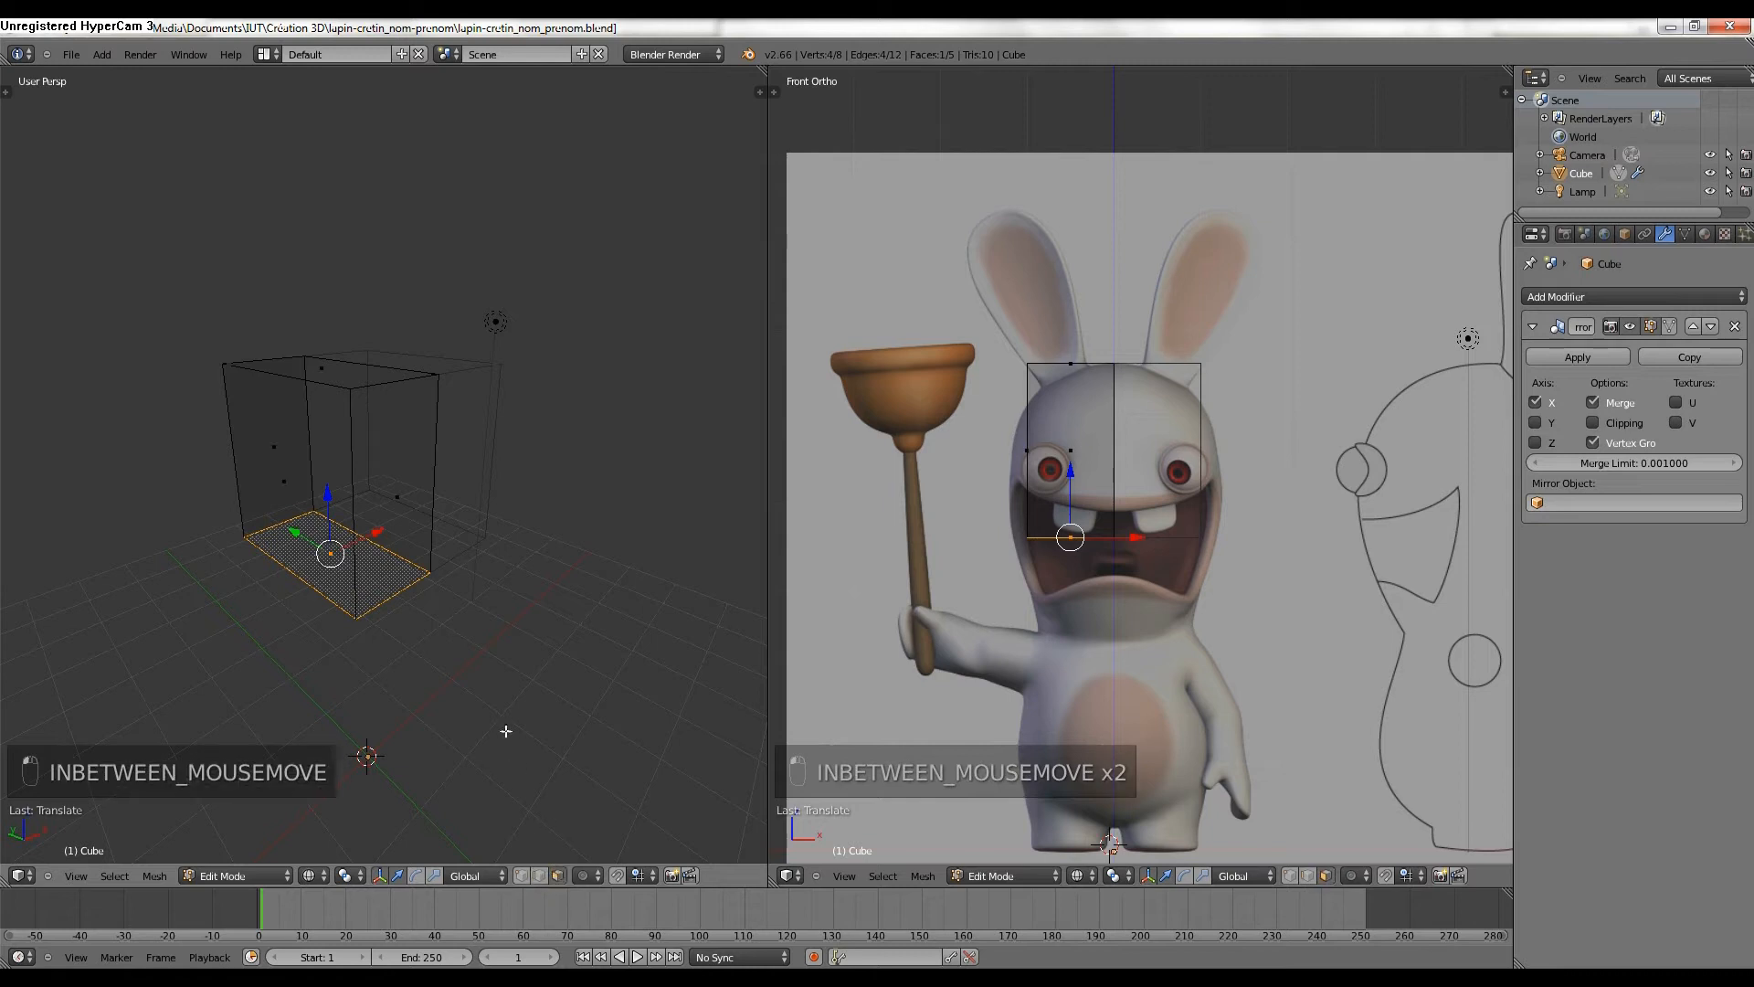
pyautogui.hotkey('shift', 'Tab')
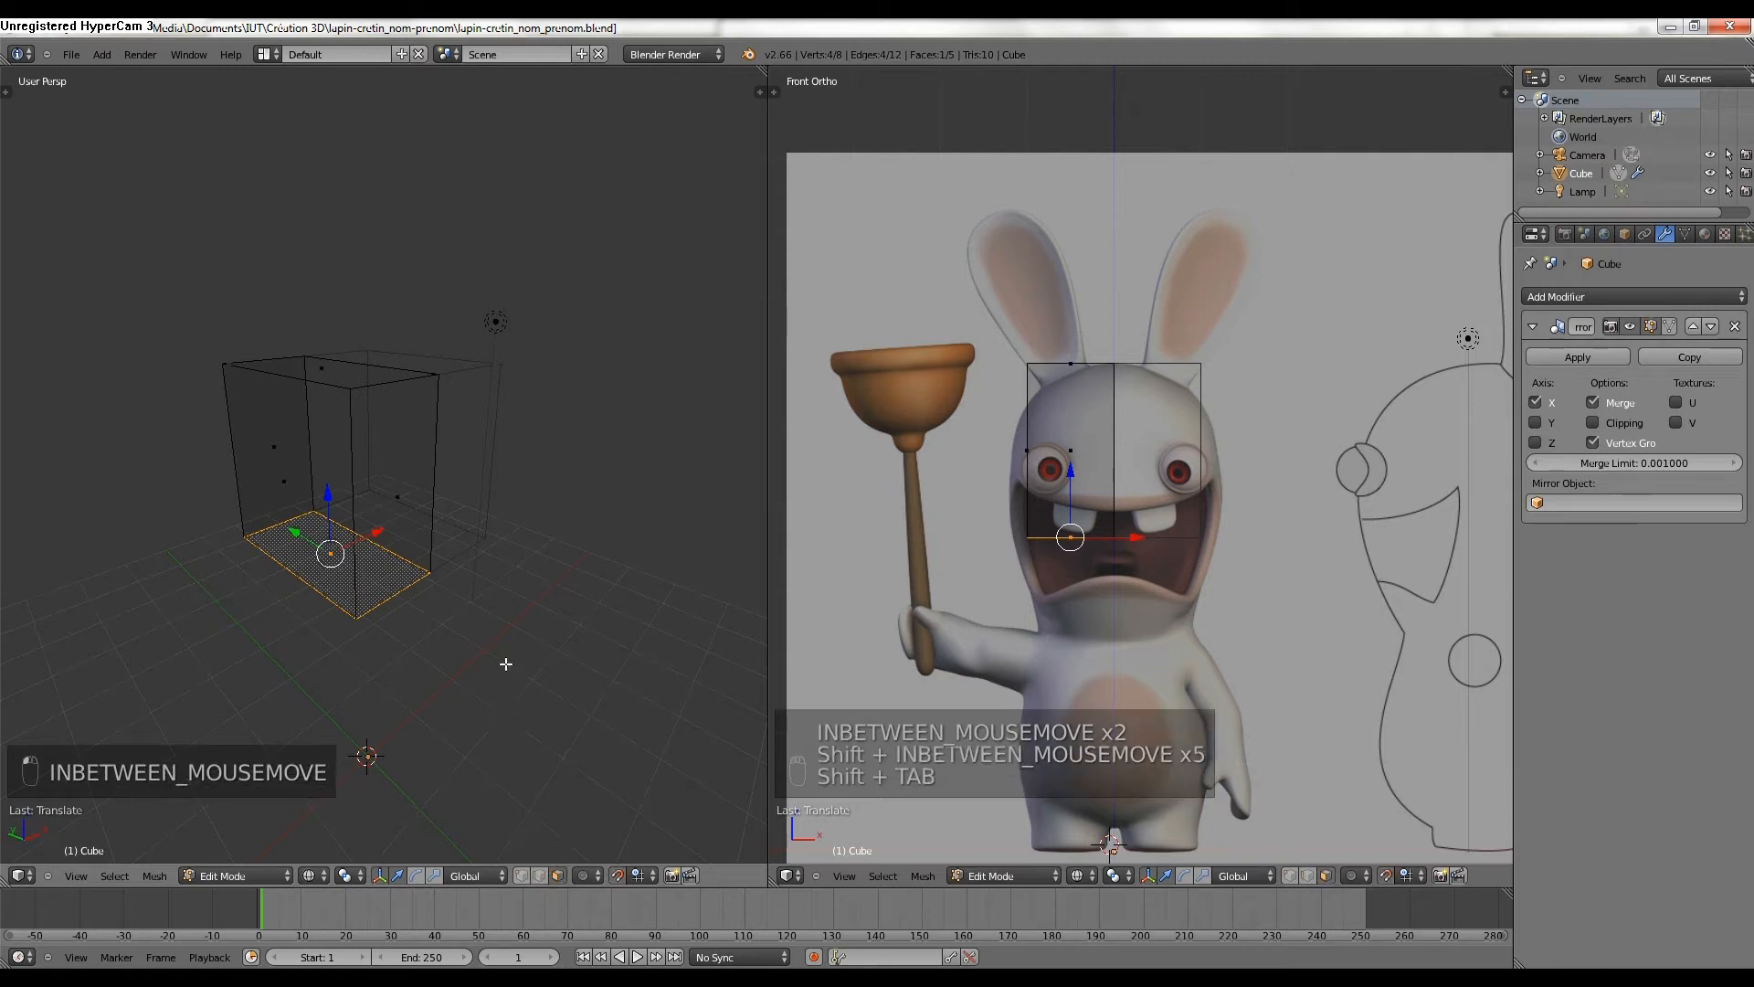
pyautogui.hotkey('ctrl', 'Tab')
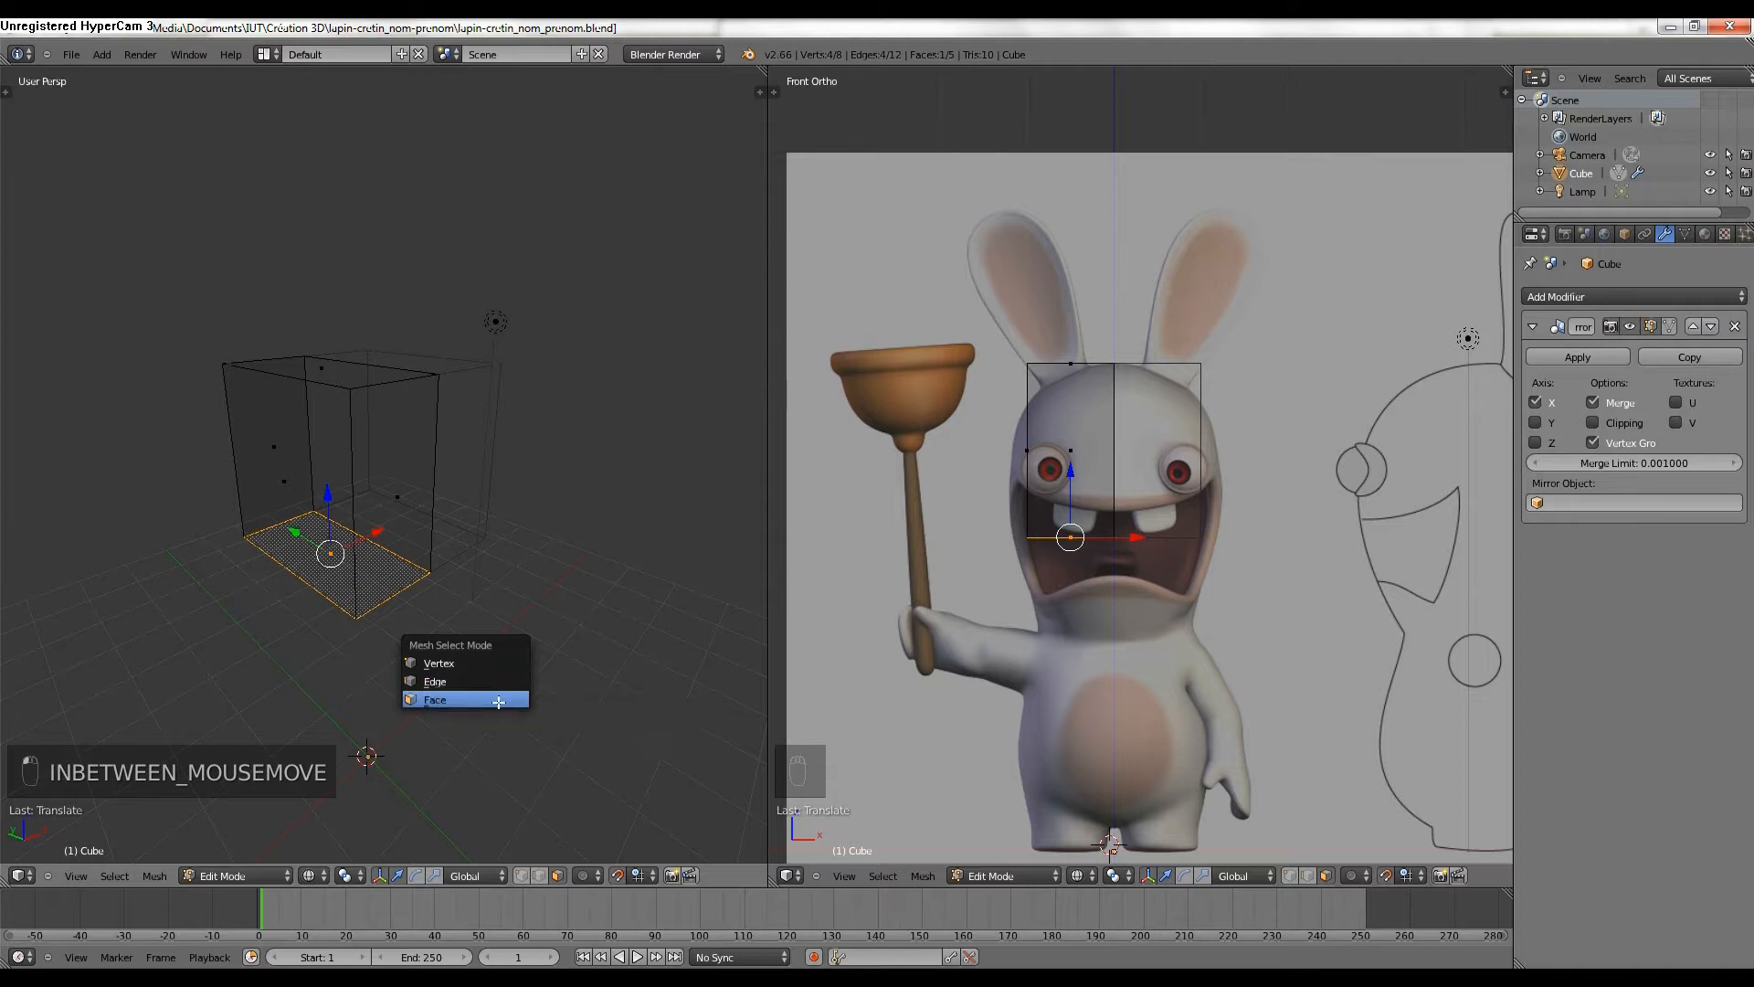
pyautogui.click(498, 701)
pyautogui.moveTo(365, 585); pyautogui.dragTo(386, 487, button='middle')
pyautogui.press('g')
pyautogui.press('z')
pyautogui.press('Escape')
pyautogui.press('g')
pyautogui.press('z')
pyautogui.press('Escape')
# Move the bottom face down along Z to the rabbit's neck below the mouth.
pyautogui.press('g')
pyautogui.press('z')
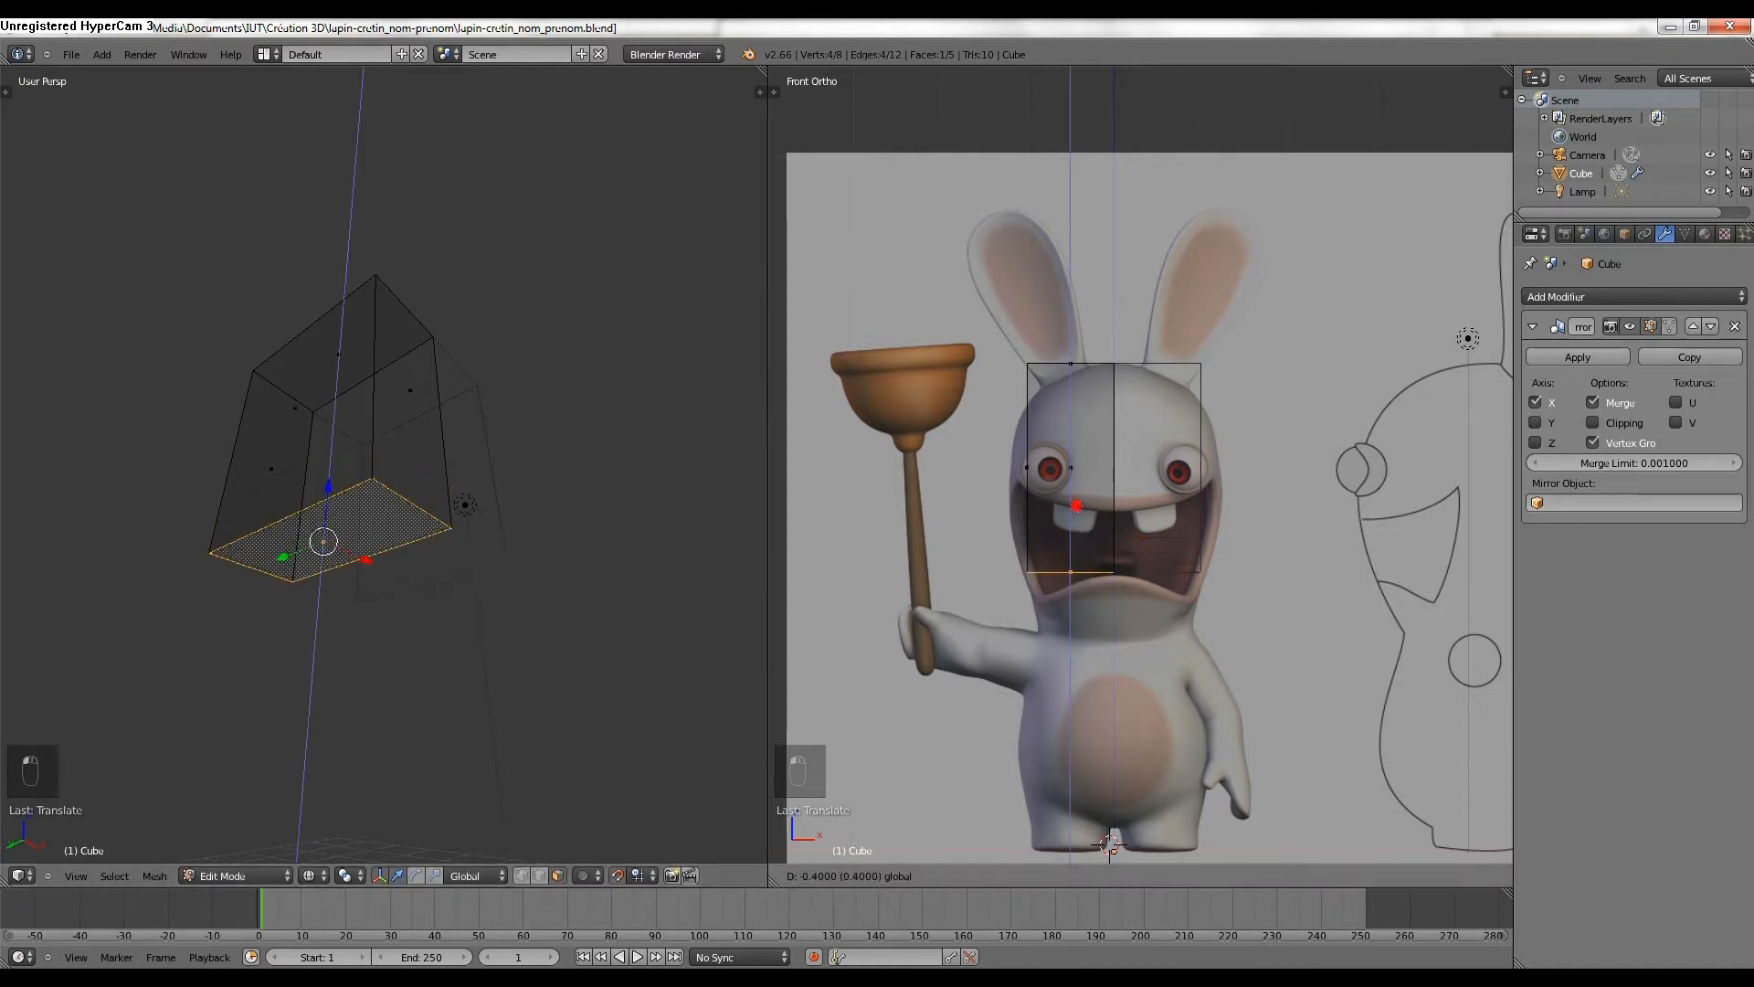
pyautogui.click(1082, 571)
pyautogui.moveTo(324, 535); pyautogui.dragTo(321, 554, button='middle')
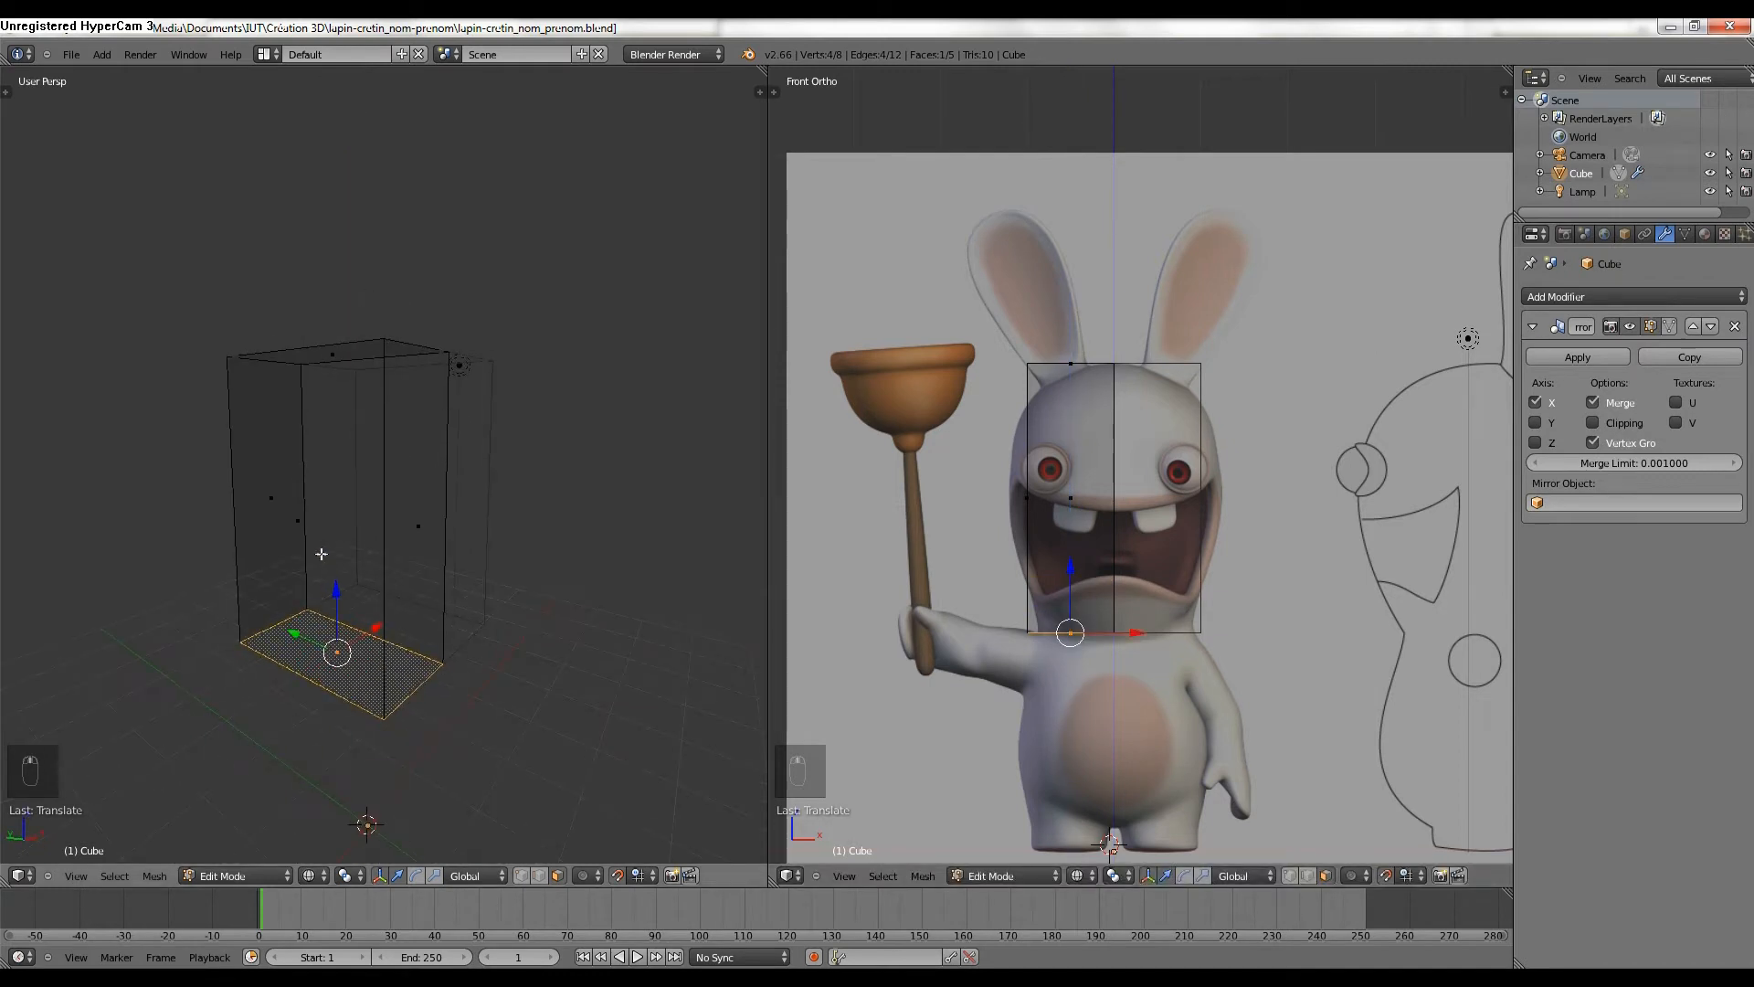
# Move the half cube's outer side face outward along X to match the width of the rabbit's head.
pyautogui.rightClick(315, 541)
pyautogui.moveTo(348, 509); pyautogui.dragTo(338, 513)
pyautogui.moveTo(335, 528); pyautogui.dragTo(316, 542, button='middle')
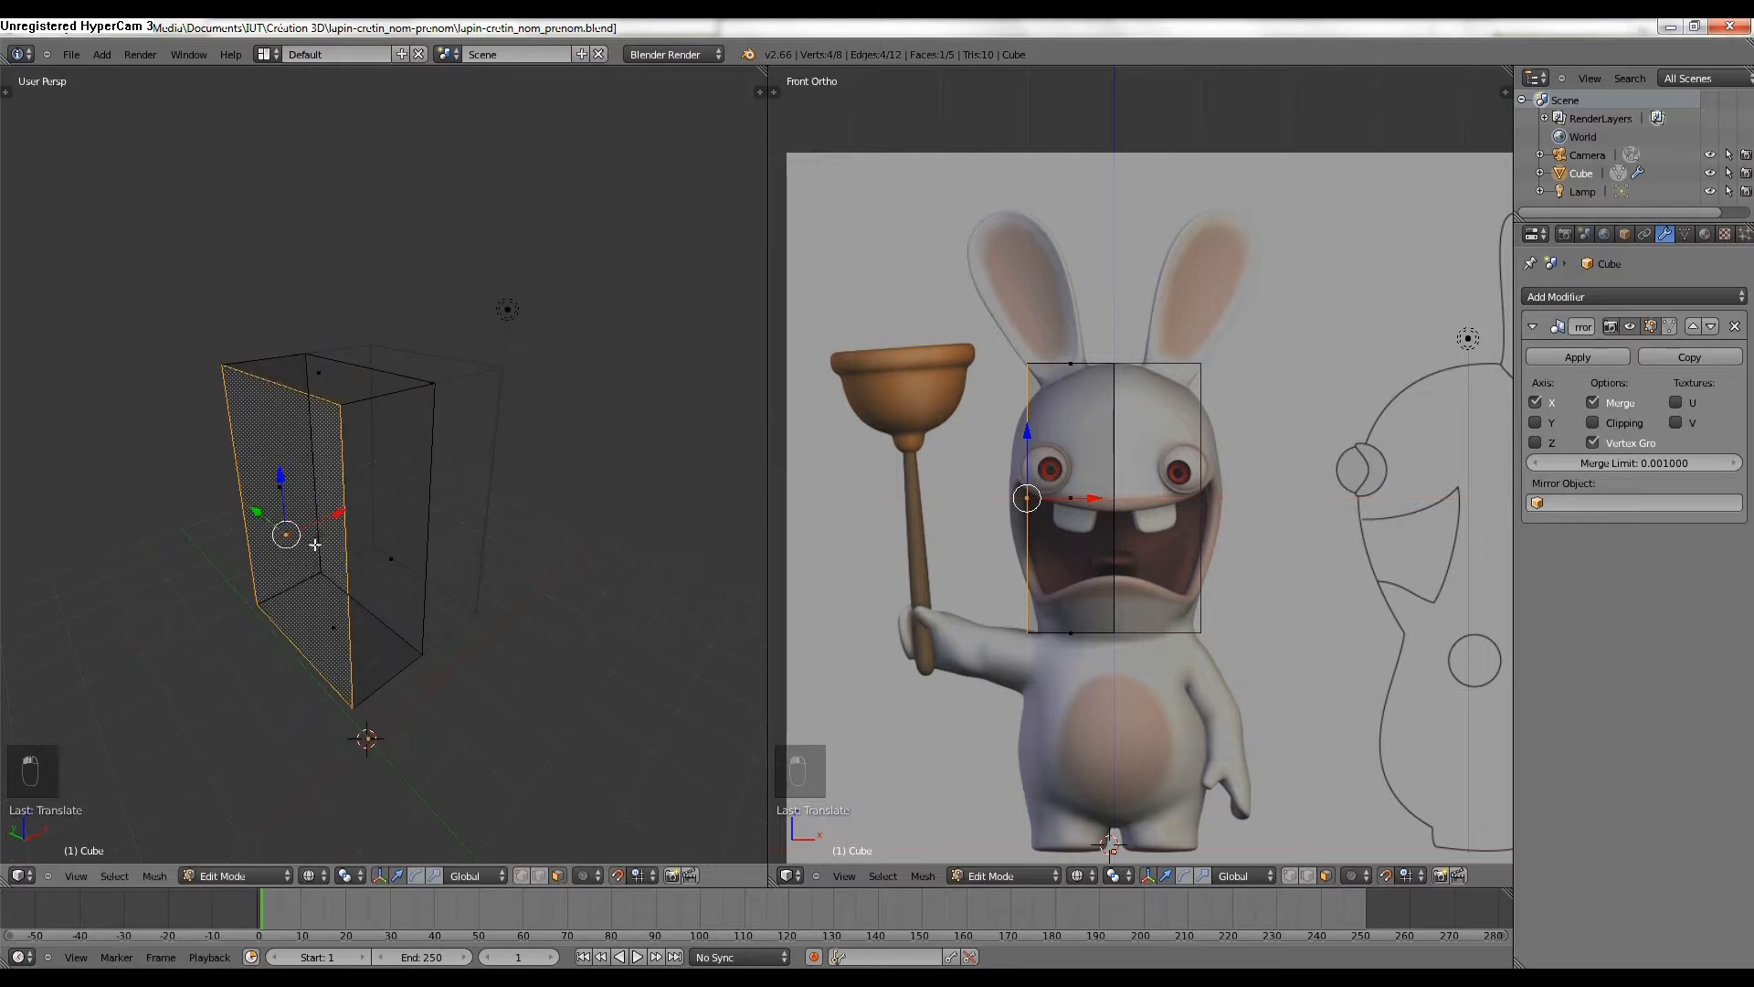
pyautogui.moveTo(343, 508); pyautogui.dragTo(338, 512)
pyautogui.moveTo(334, 525); pyautogui.dragTo(321, 521)
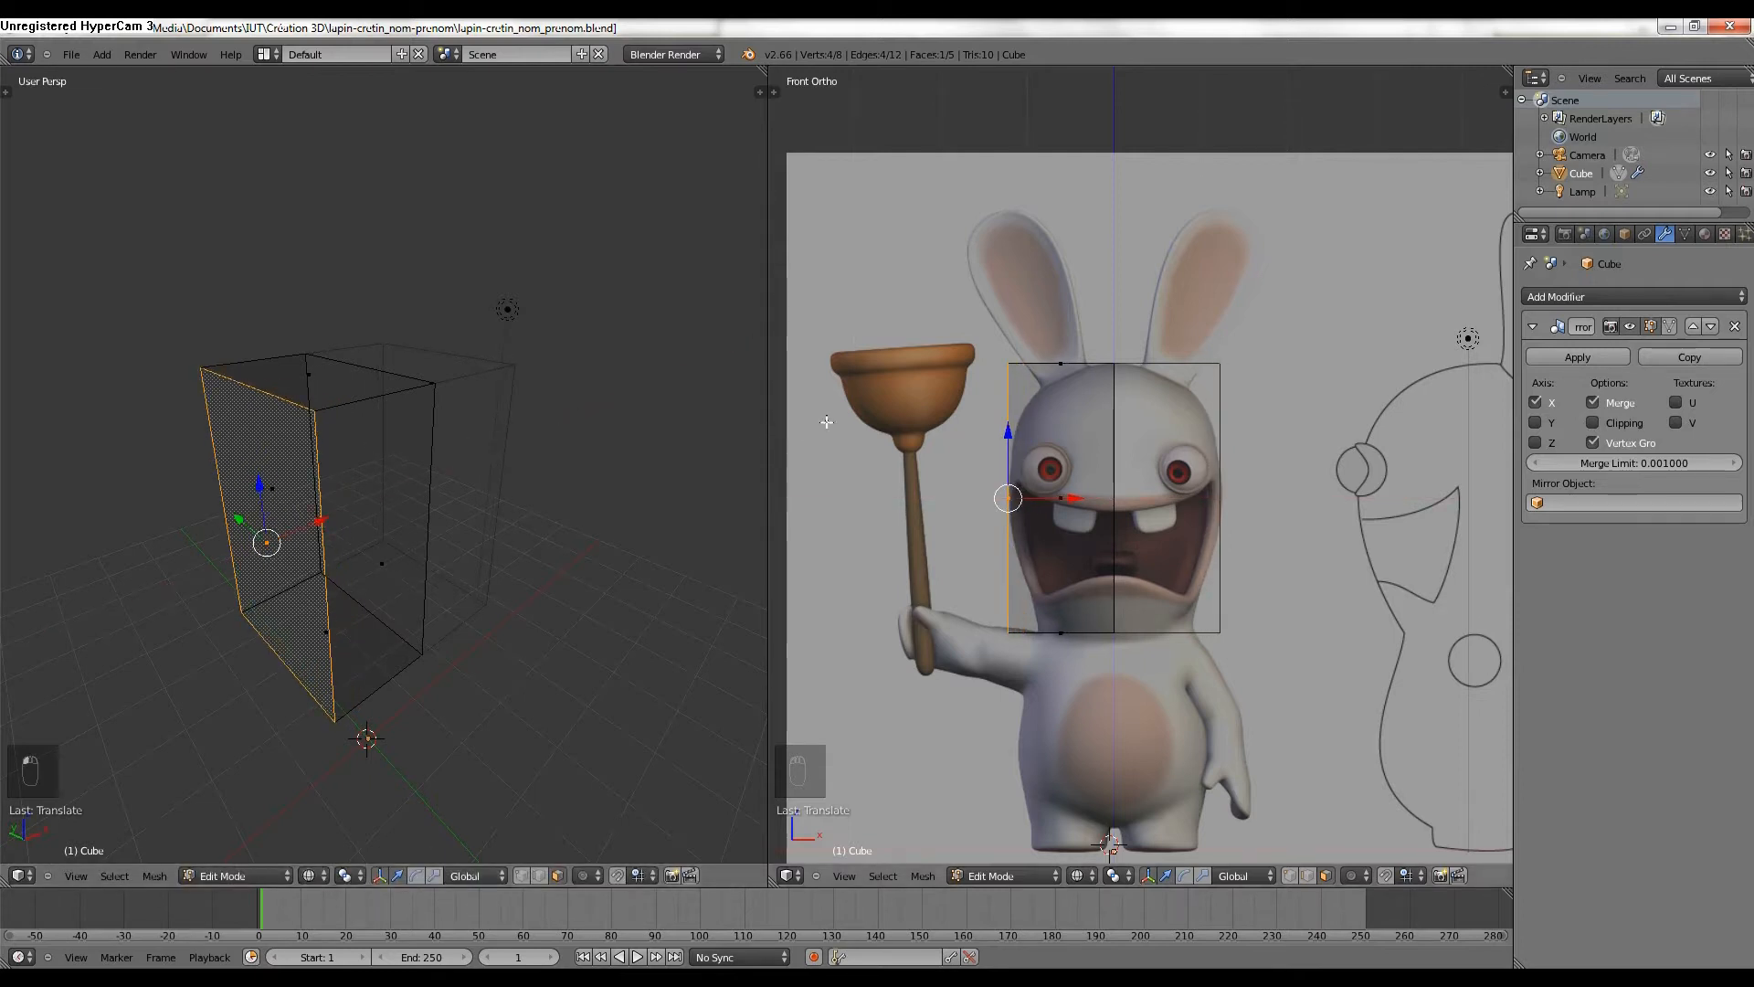
# In the right side view, move the front and back faces outward along Y to the edges of the head profile.
pyautogui.press('KP_3')
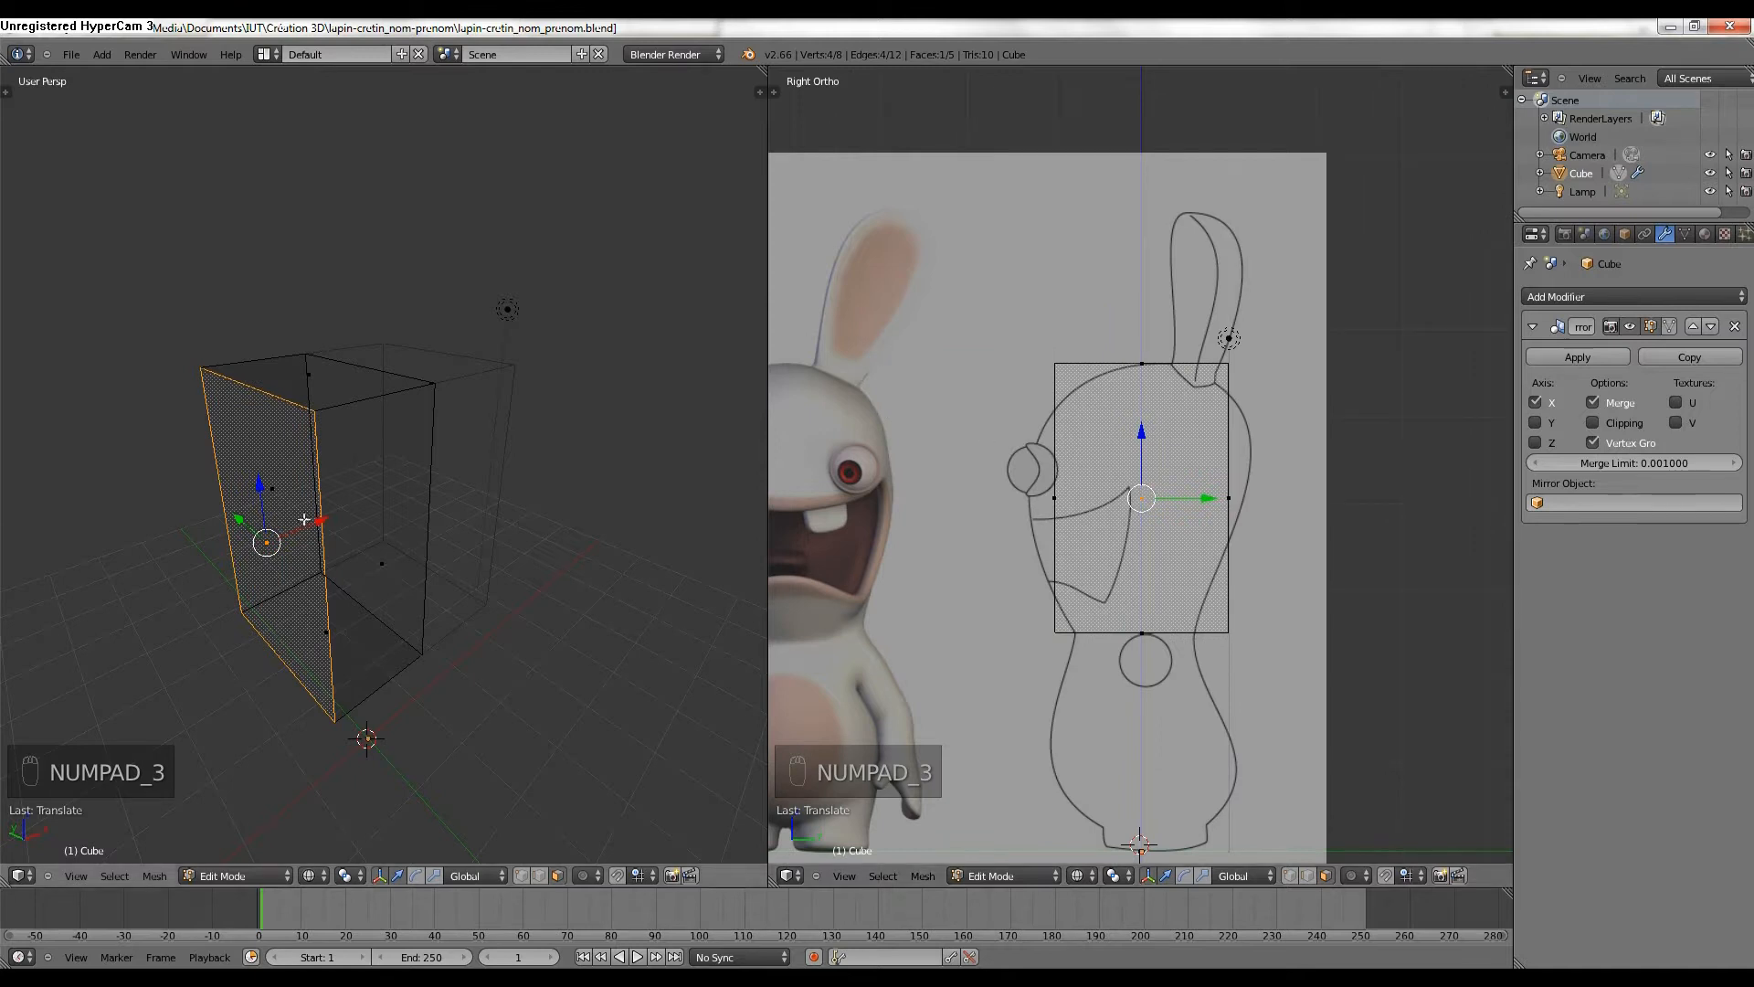
pyautogui.rightClick(373, 533)
pyautogui.moveTo(1119, 503); pyautogui.dragTo(1097, 500)
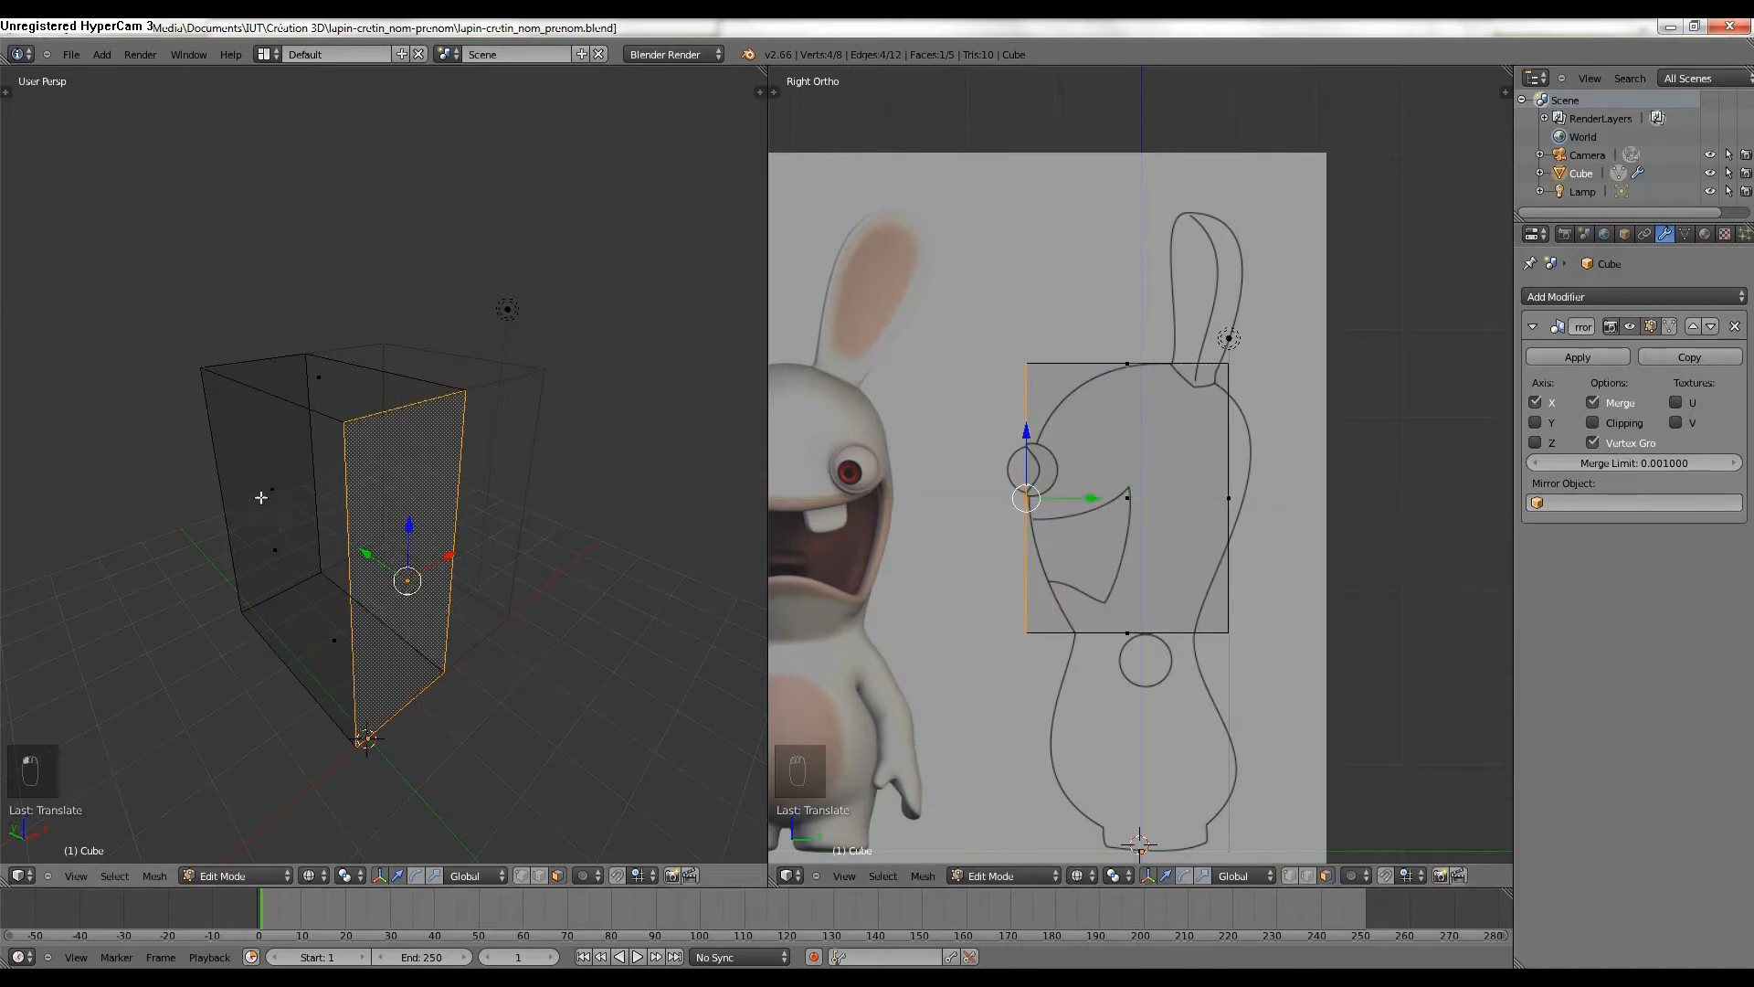
pyautogui.rightClick(262, 497)
pyautogui.moveTo(1296, 500); pyautogui.dragTo(1324, 500)
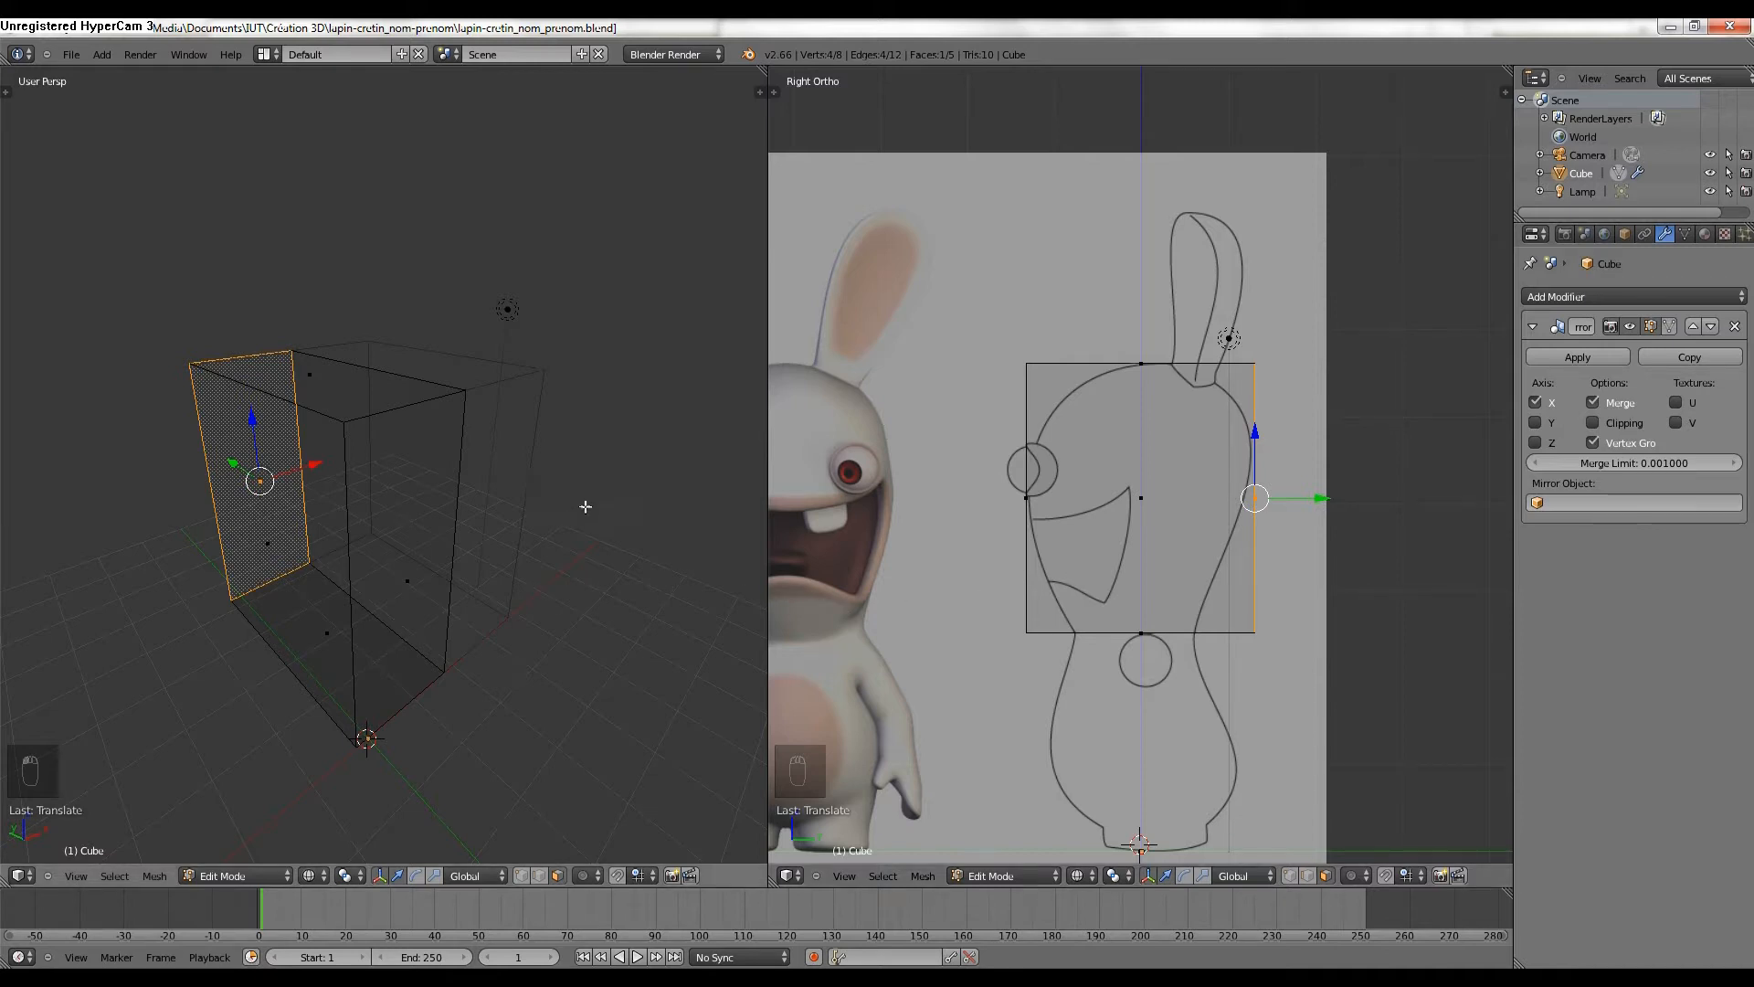
# Add a centred vertical loop cut dividing the half cube into front and back halves.
pyautogui.moveTo(481, 504); pyautogui.dragTo(401, 525, button='middle')
pyautogui.scroll(-2, 427, 517)
pyautogui.scroll(1, 426, 517)
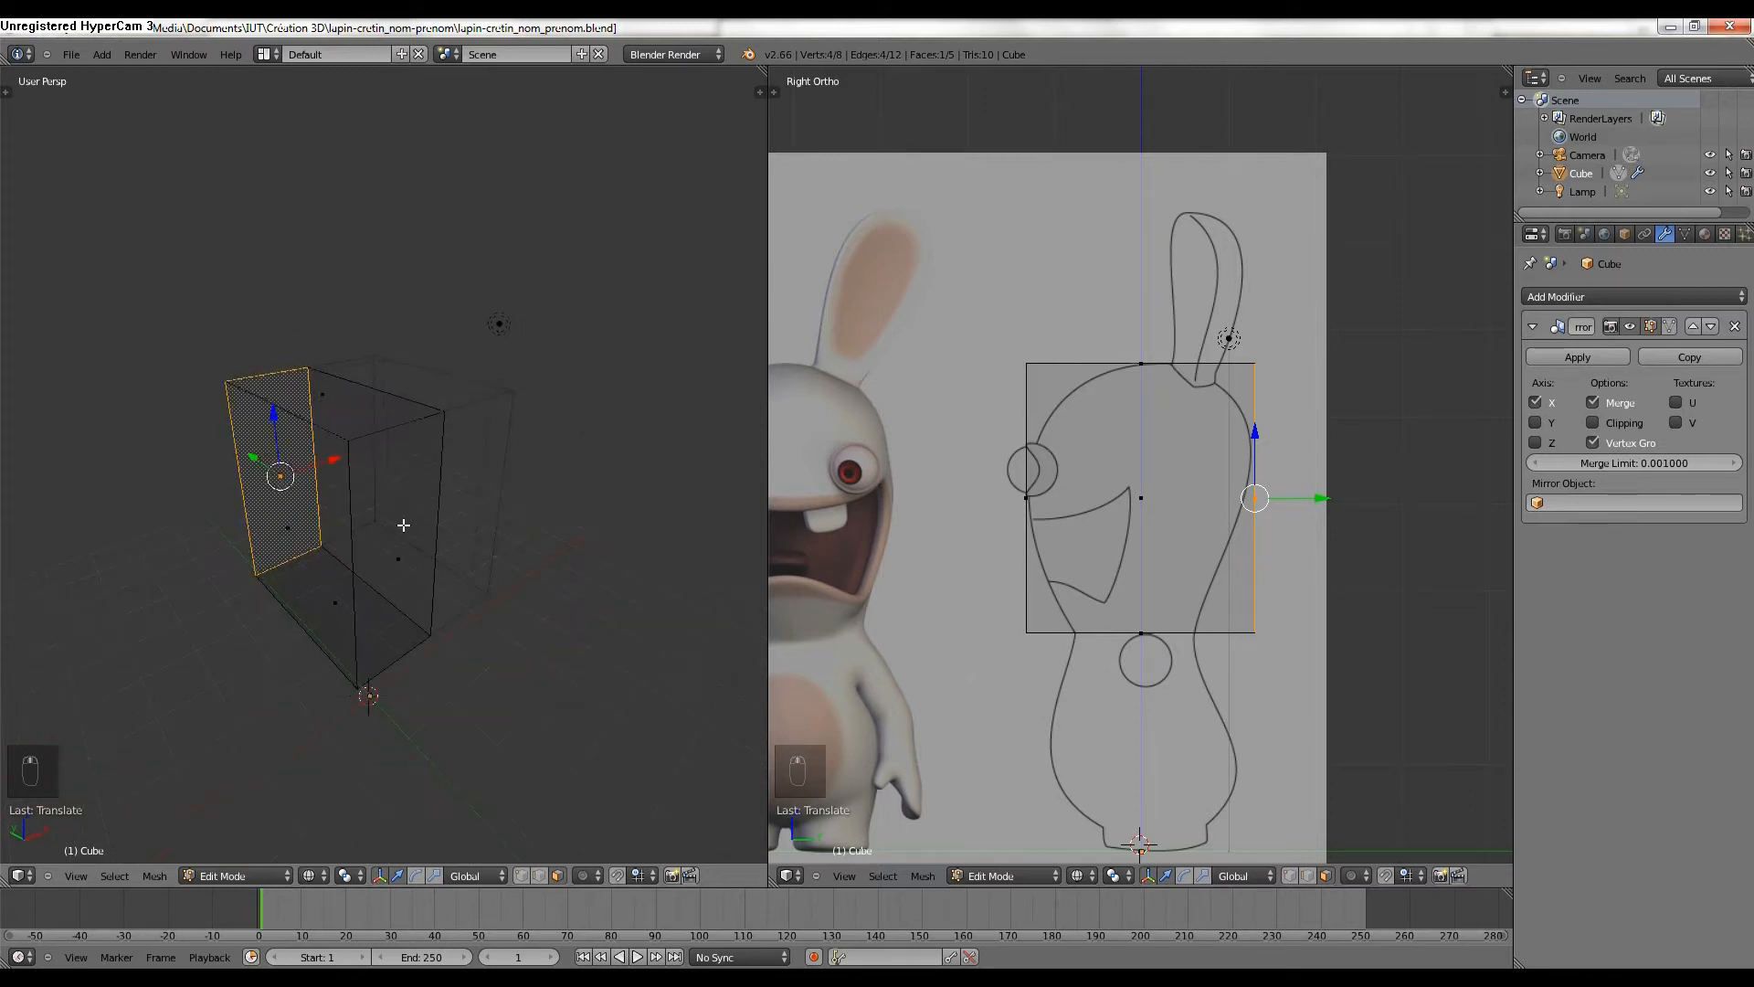
pyautogui.hotkey('ctrl', 'r')
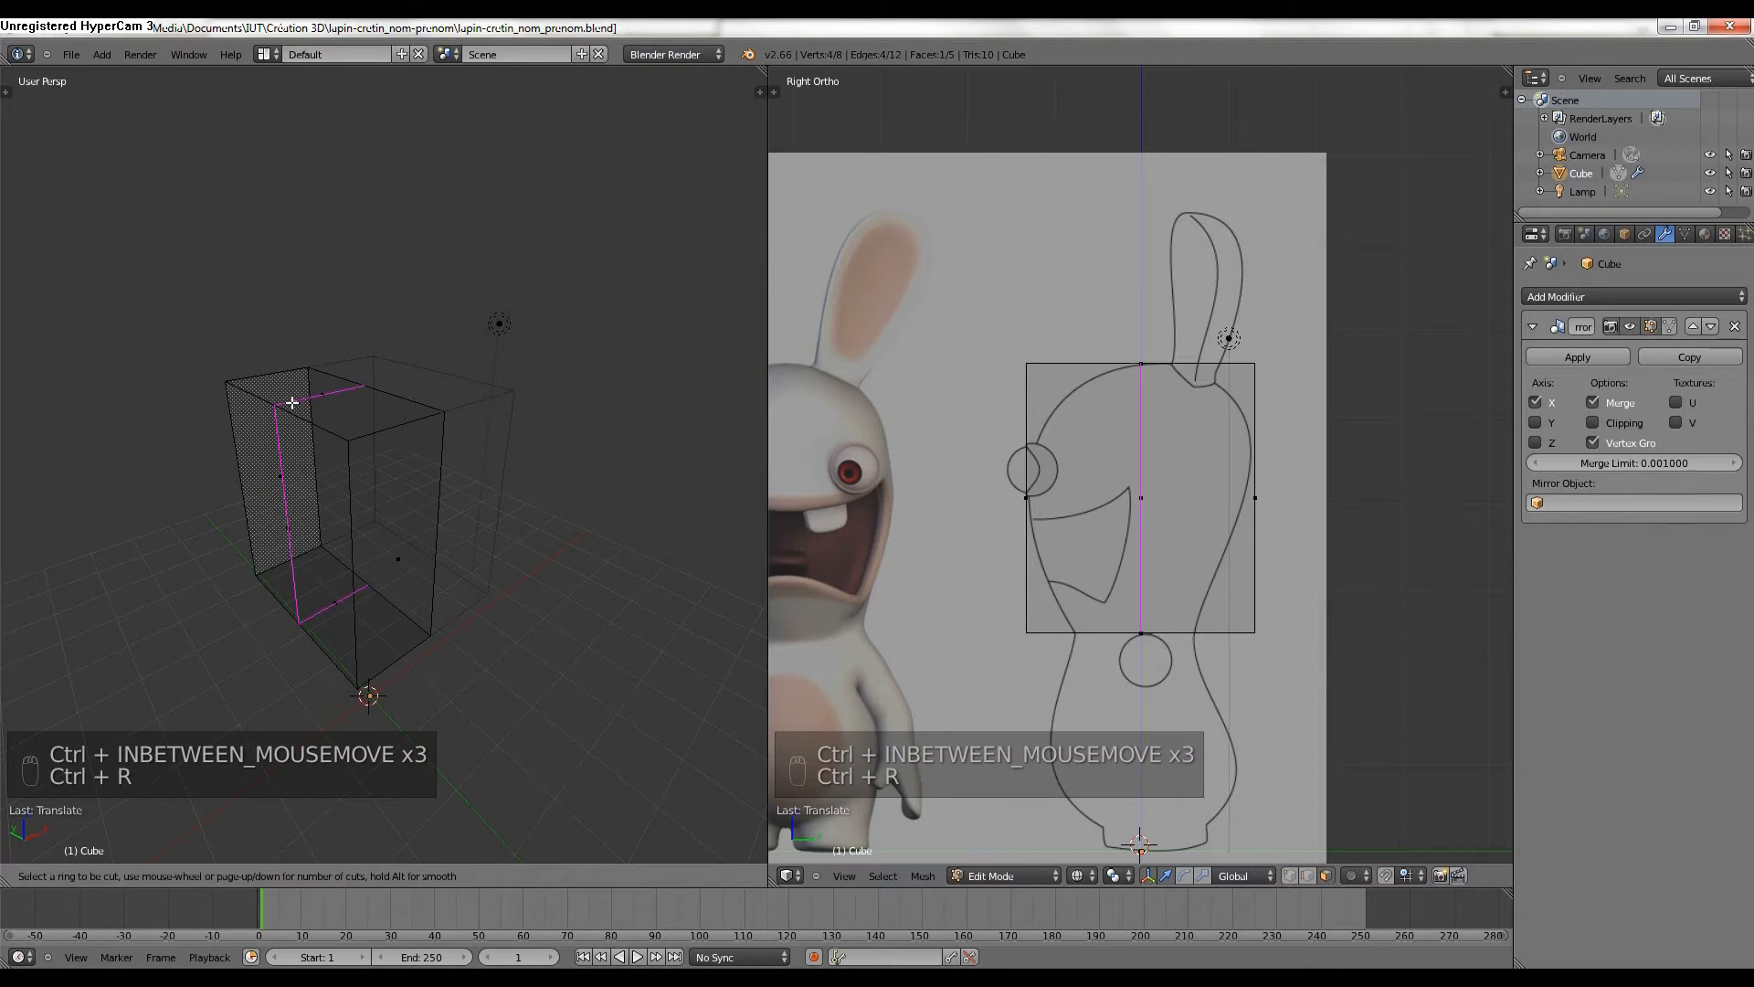
pyautogui.click(291, 402)
pyautogui.rightClick(291, 403)
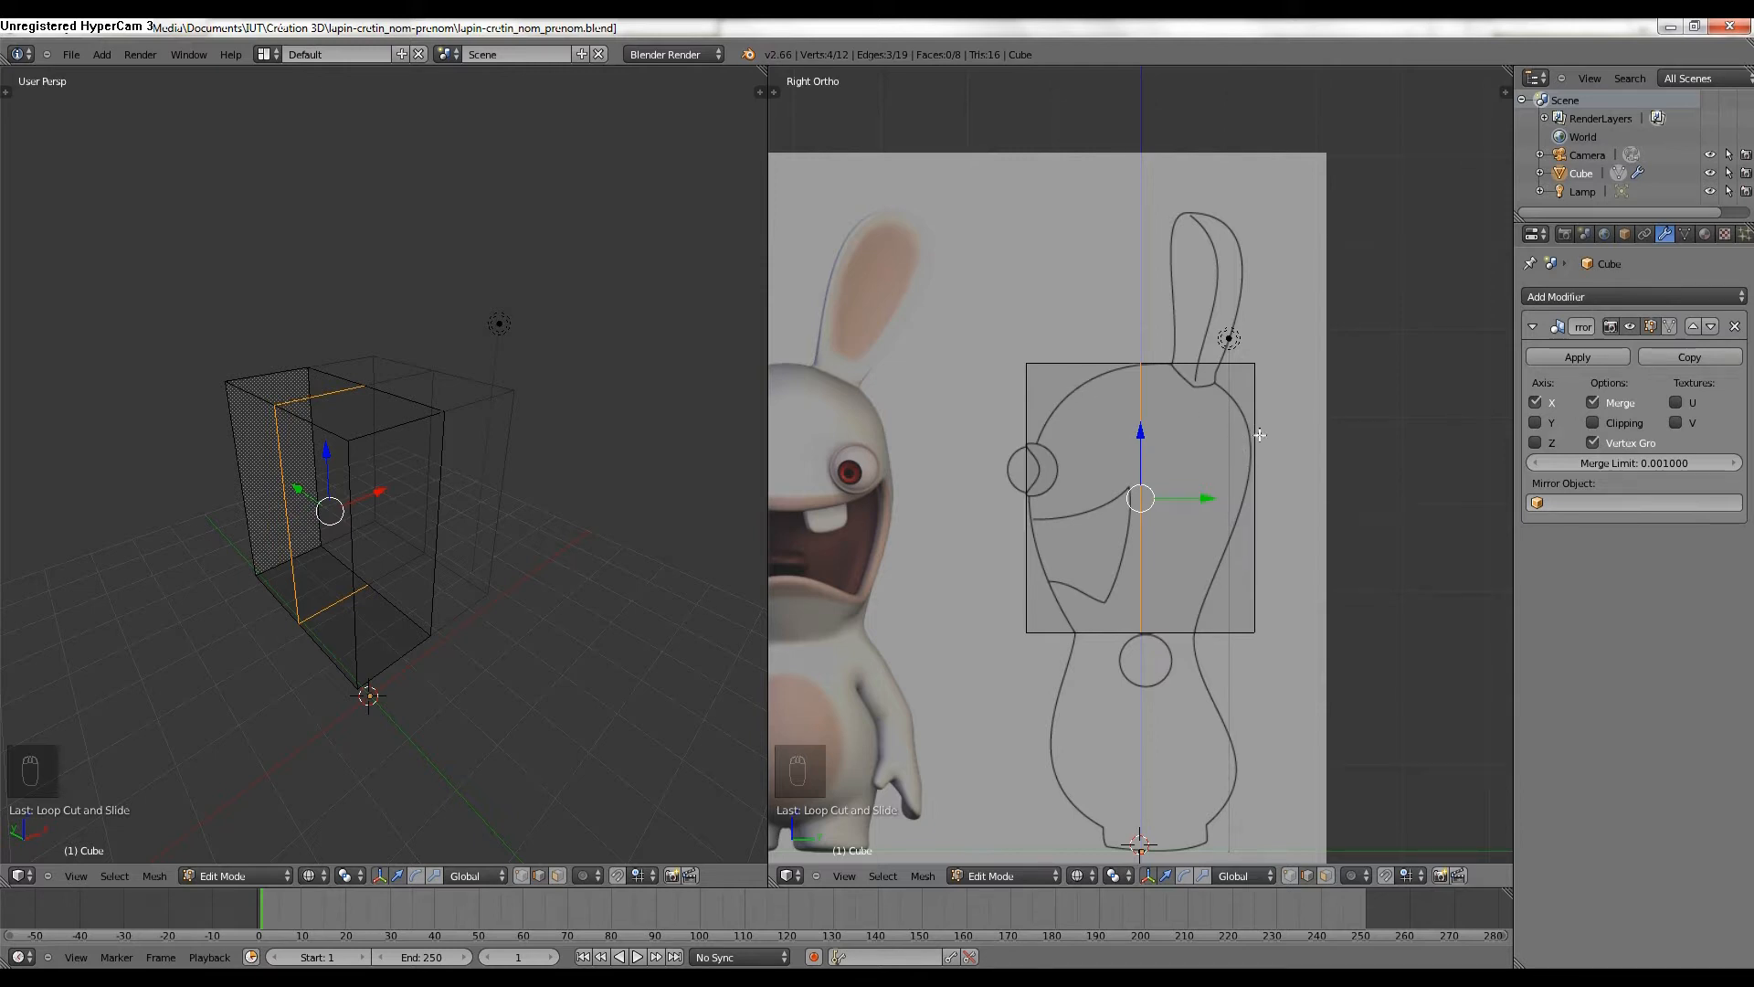
# In vertex selection mode, move the two bottom front vertices along Y onto the front neck outline of the profile.
pyautogui.click(528, 875)
pyautogui.press('b')
pyautogui.moveTo(1051, 645); pyautogui.dragTo(1052, 645)
pyautogui.press('a')
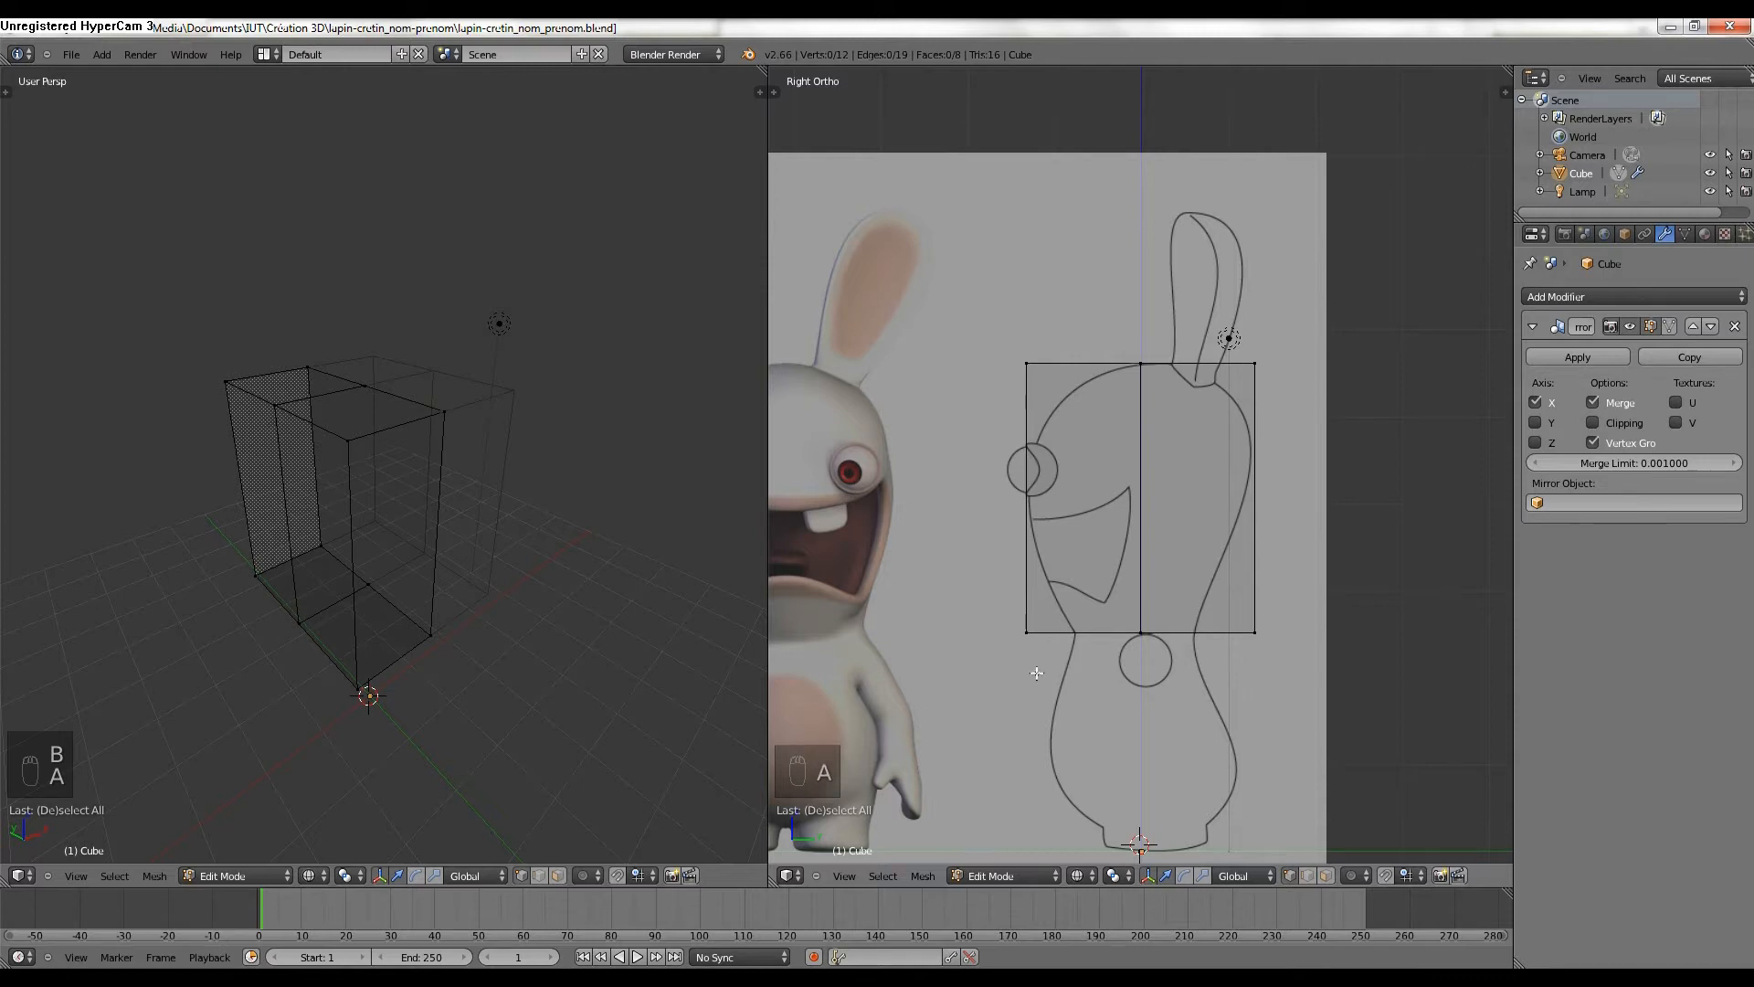
pyautogui.press('b')
pyautogui.moveTo(1050, 654); pyautogui.dragTo(994, 594)
pyautogui.moveTo(1088, 630); pyautogui.dragTo(1132, 634)
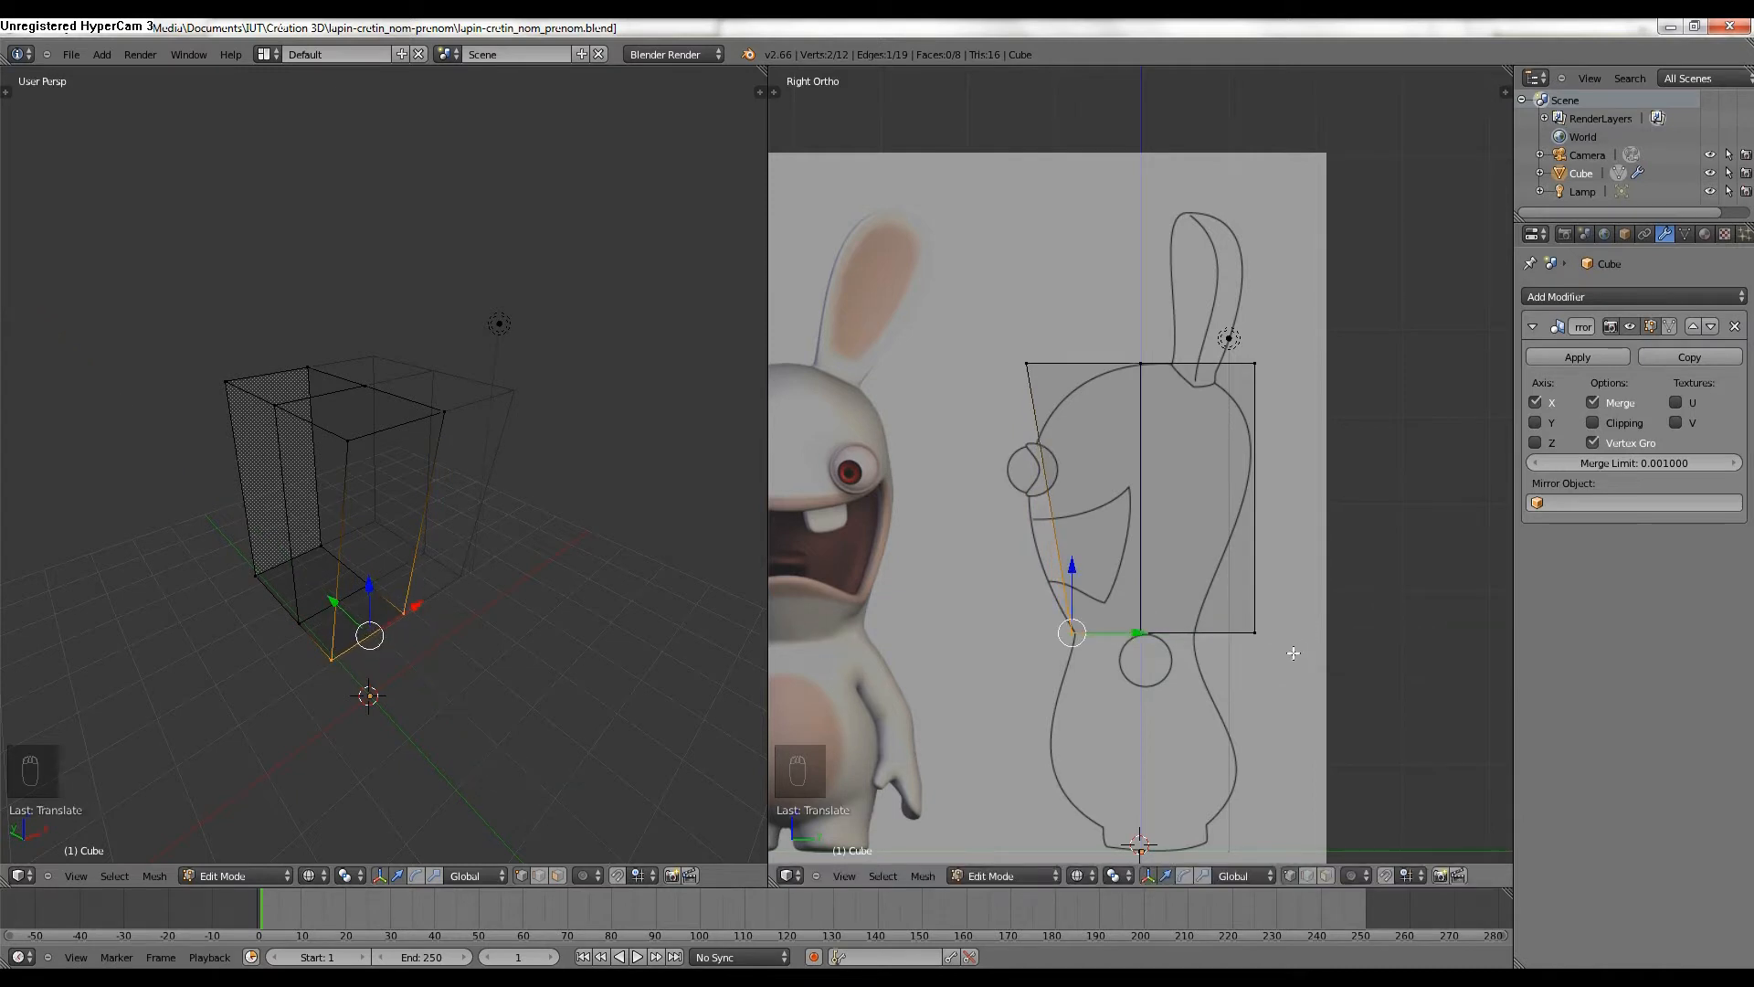
# Move the two bottom back vertices along Y onto the rear neck outline of the profile.
pyautogui.press('b')
pyautogui.moveTo(1241, 615)
pyautogui.mouseDown()
pyautogui.moveTo(1289, 637)
pyautogui.moveTo(1241, 630)
pyautogui.mouseUp()
pyautogui.press('a')
pyautogui.press('b')
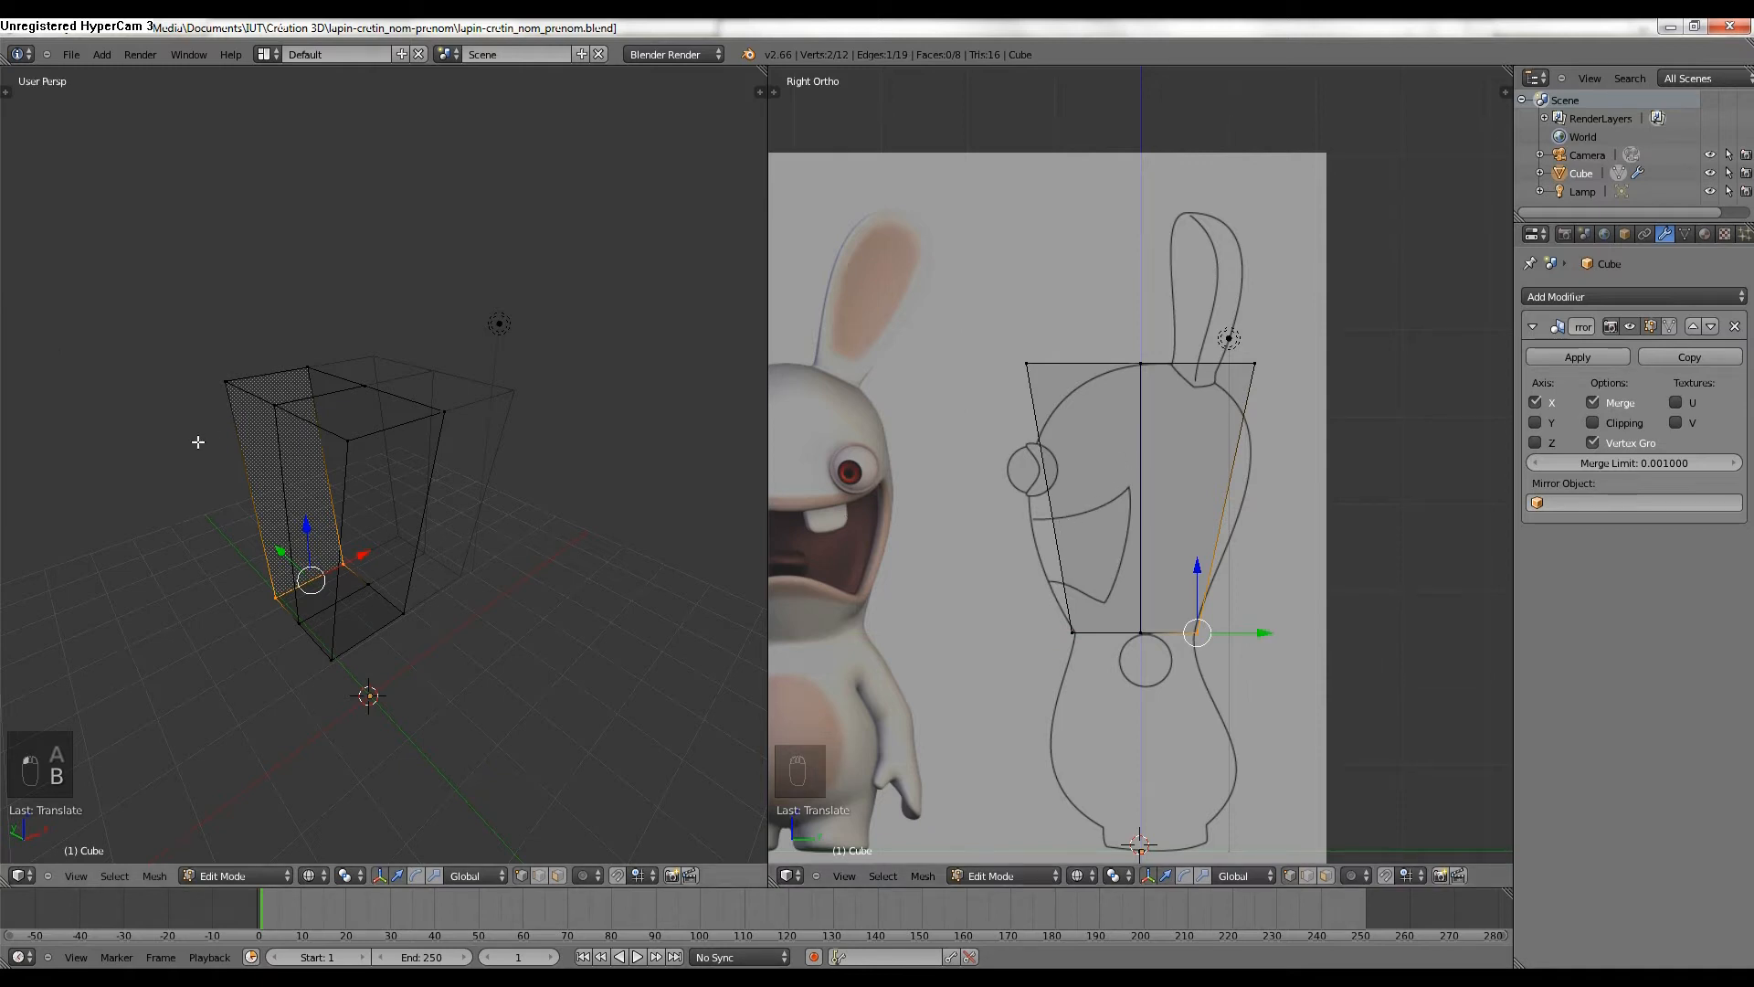
# Add a centred horizontal loop cut around the head mesh and deselect it.
pyautogui.hotkey('ctrl', 'r')
pyautogui.click(274, 478)
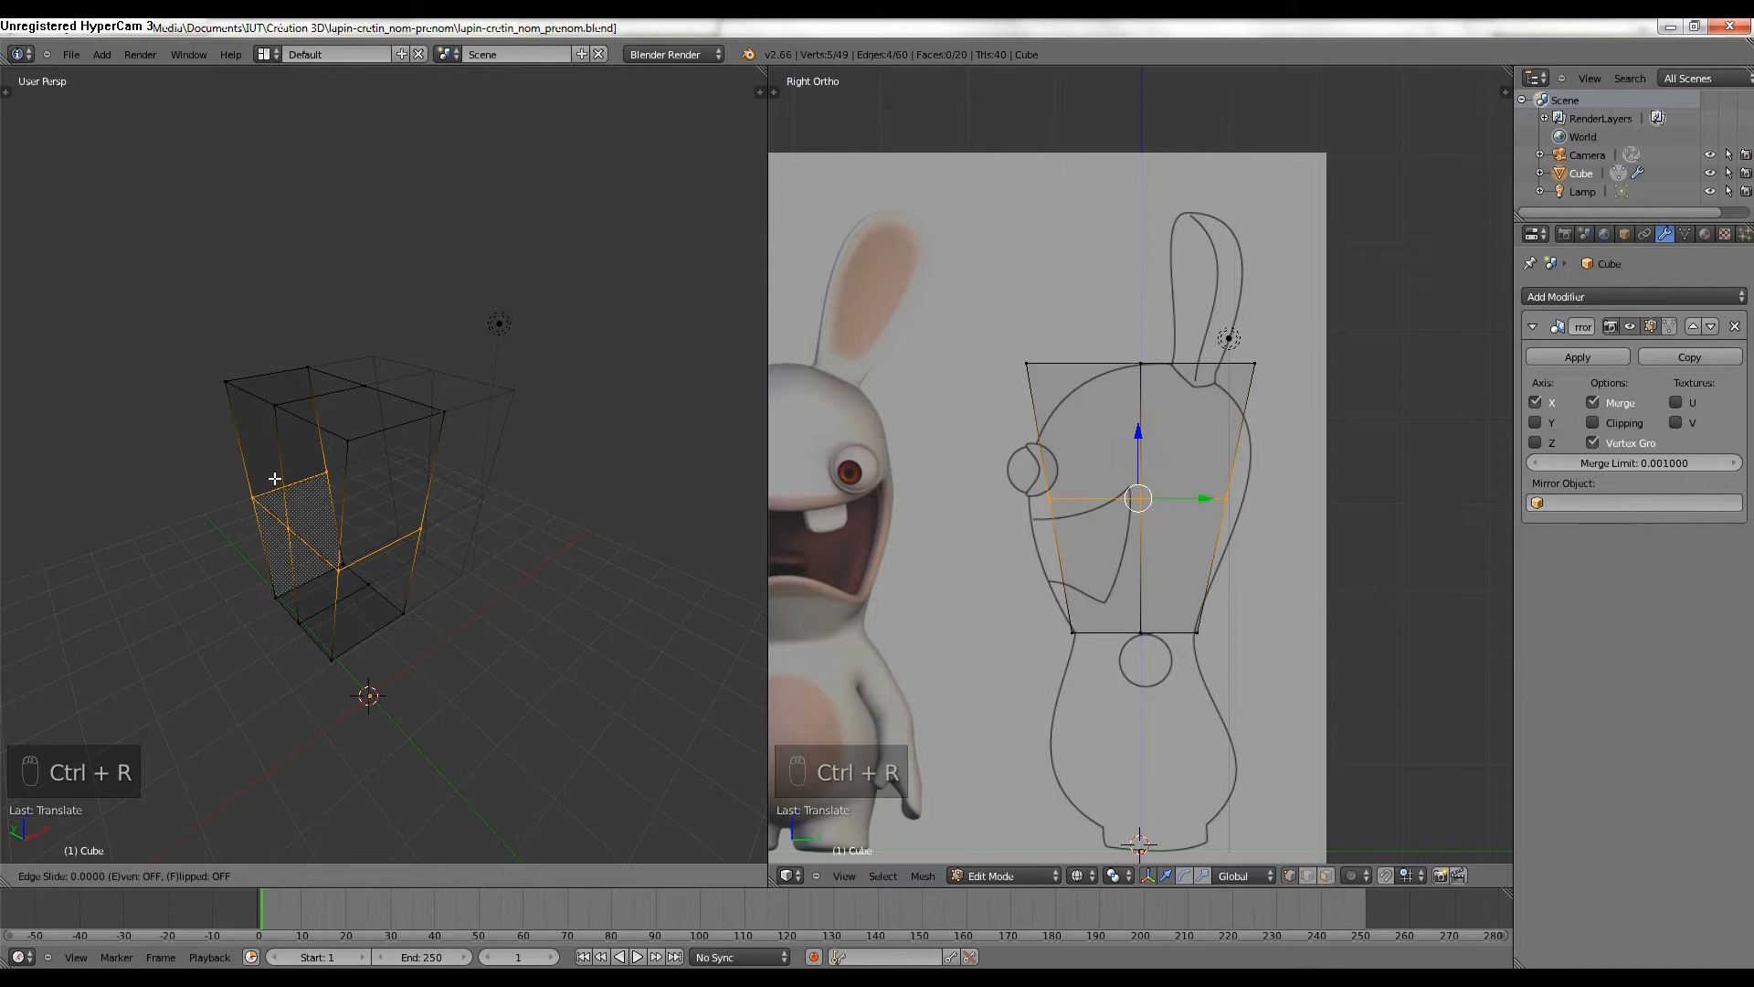
pyautogui.rightClick(274, 478)
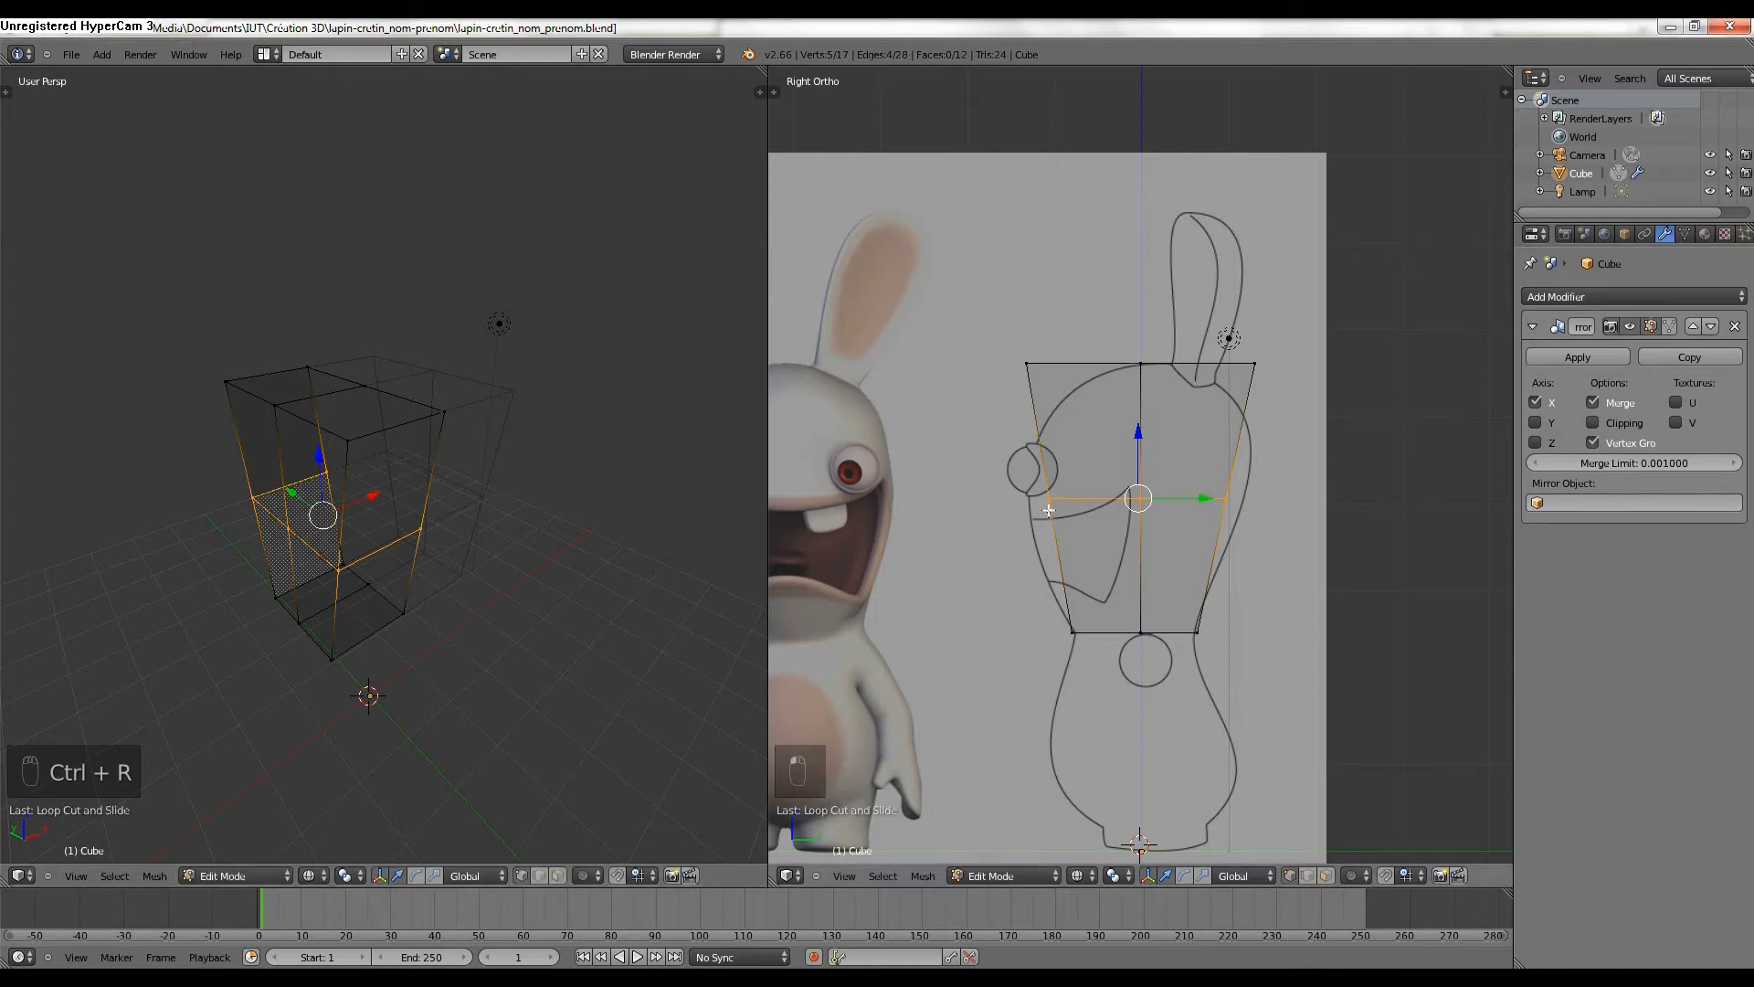
pyautogui.press('a')
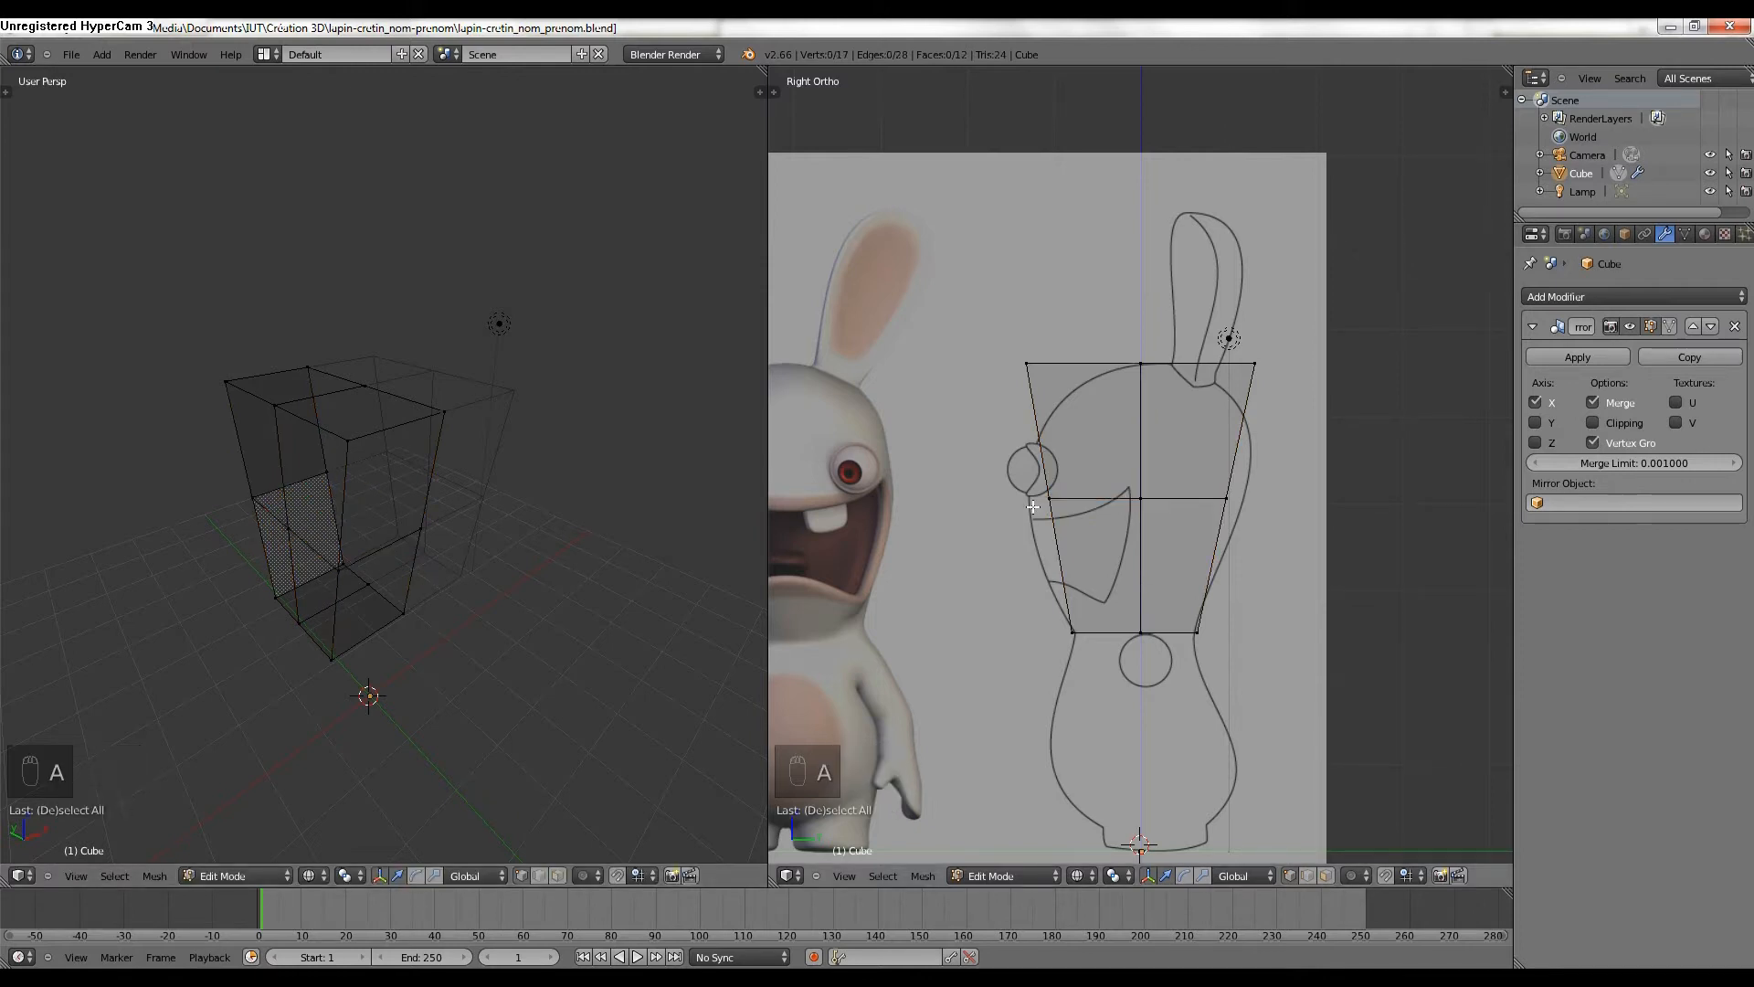
# Move the front and back vertices of the middle loop outward along Y onto the profile's head outline.
pyautogui.press('b')
pyautogui.moveTo(1016, 484); pyautogui.dragTo(1305, 500)
pyautogui.press('a')
# Move the top front and top back corner vertices down and inward onto the curved outline of the head profile.
pyautogui.press('b')
pyautogui.press('a')
pyautogui.moveTo(1018, 349)
pyautogui.mouseDown()
pyautogui.moveTo(1044, 368)
pyautogui.moveTo(1051, 345)
pyautogui.mouseUp()
pyautogui.moveTo(1103, 400); pyautogui.dragTo(1150, 399)
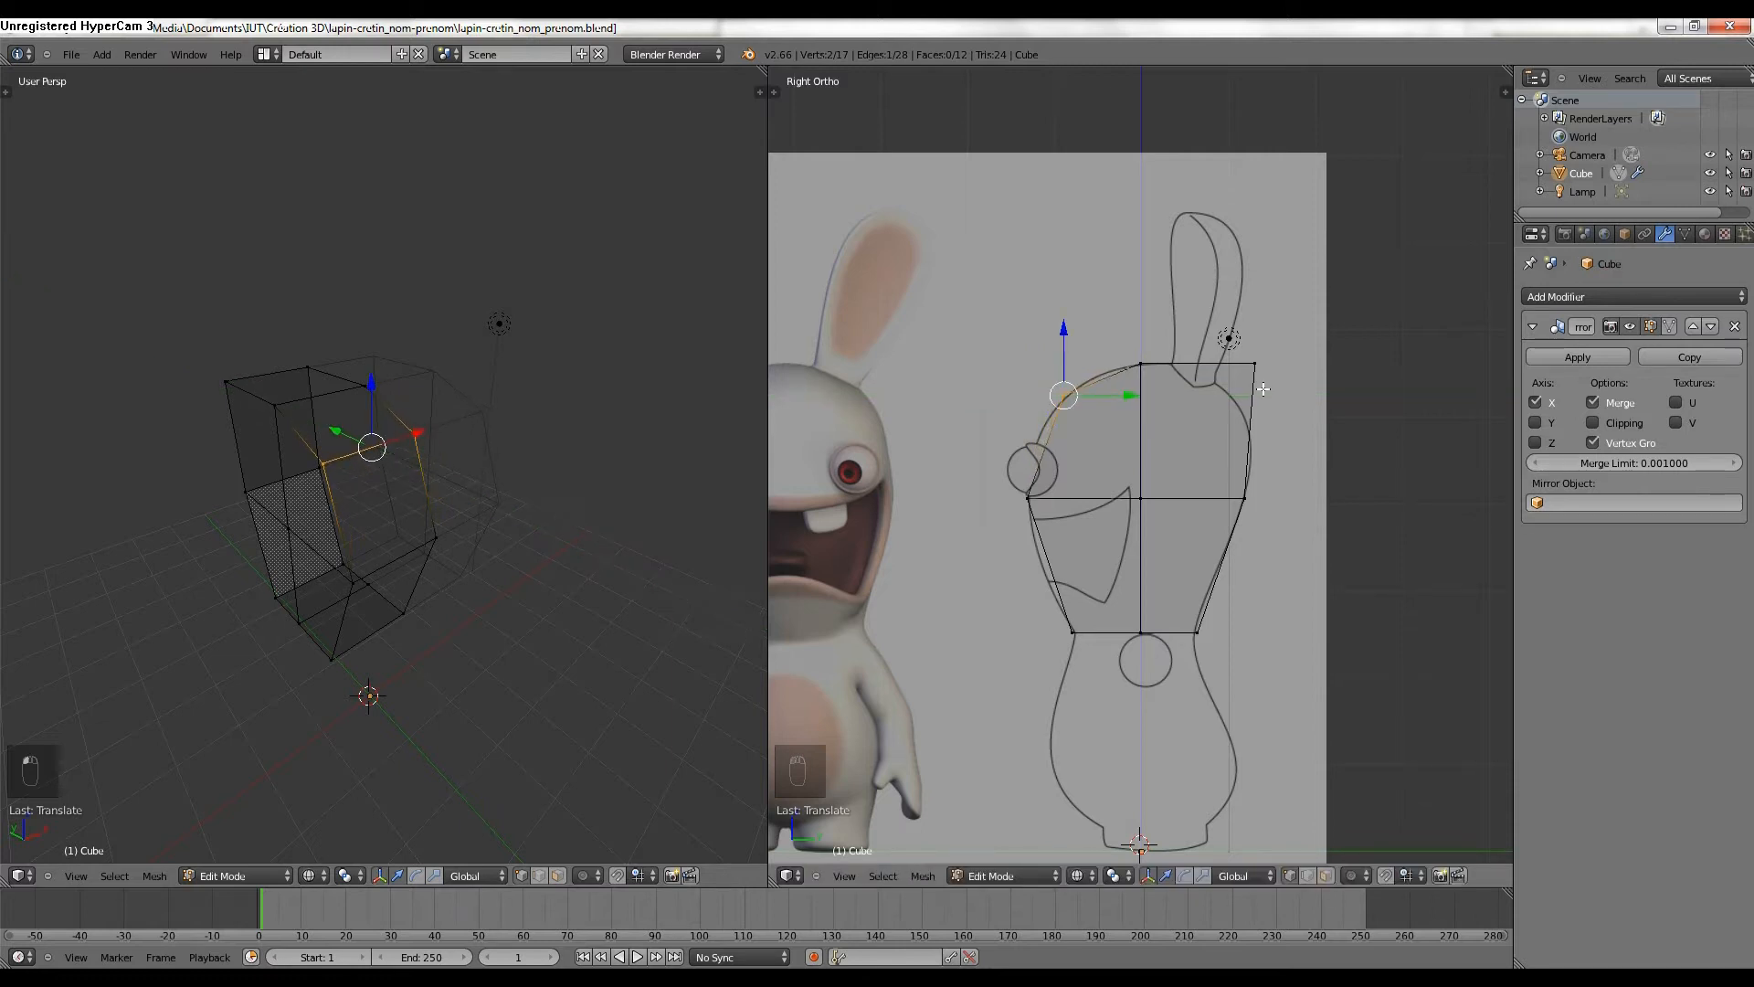
pyautogui.press('a')
pyautogui.press('b')
pyautogui.moveTo(1269, 384)
pyautogui.mouseDown()
pyautogui.moveTo(1234, 345)
pyautogui.moveTo(1261, 345)
pyautogui.moveTo(1251, 384)
pyautogui.moveTo(1316, 399)
pyautogui.moveTo(1299, 402)
pyautogui.mouseUp()
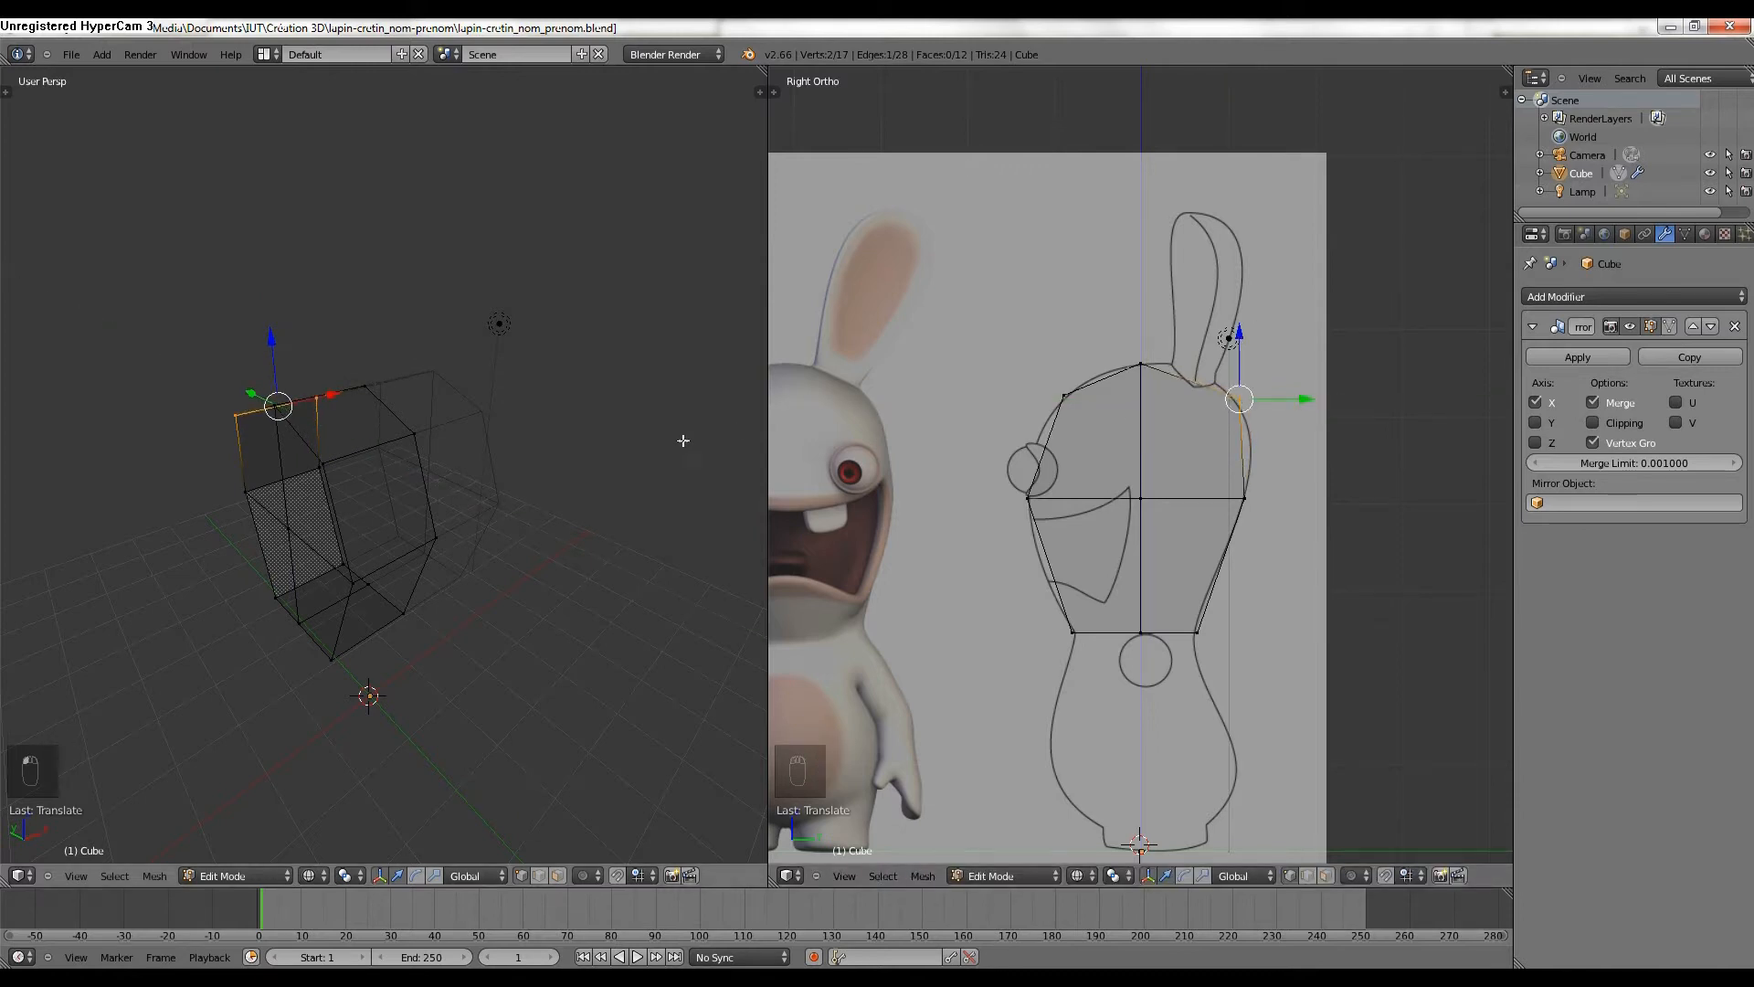
# In the front view, move the outer upper corner vertices of the head inward along X onto the reference outline.
pyautogui.press('KP_1')
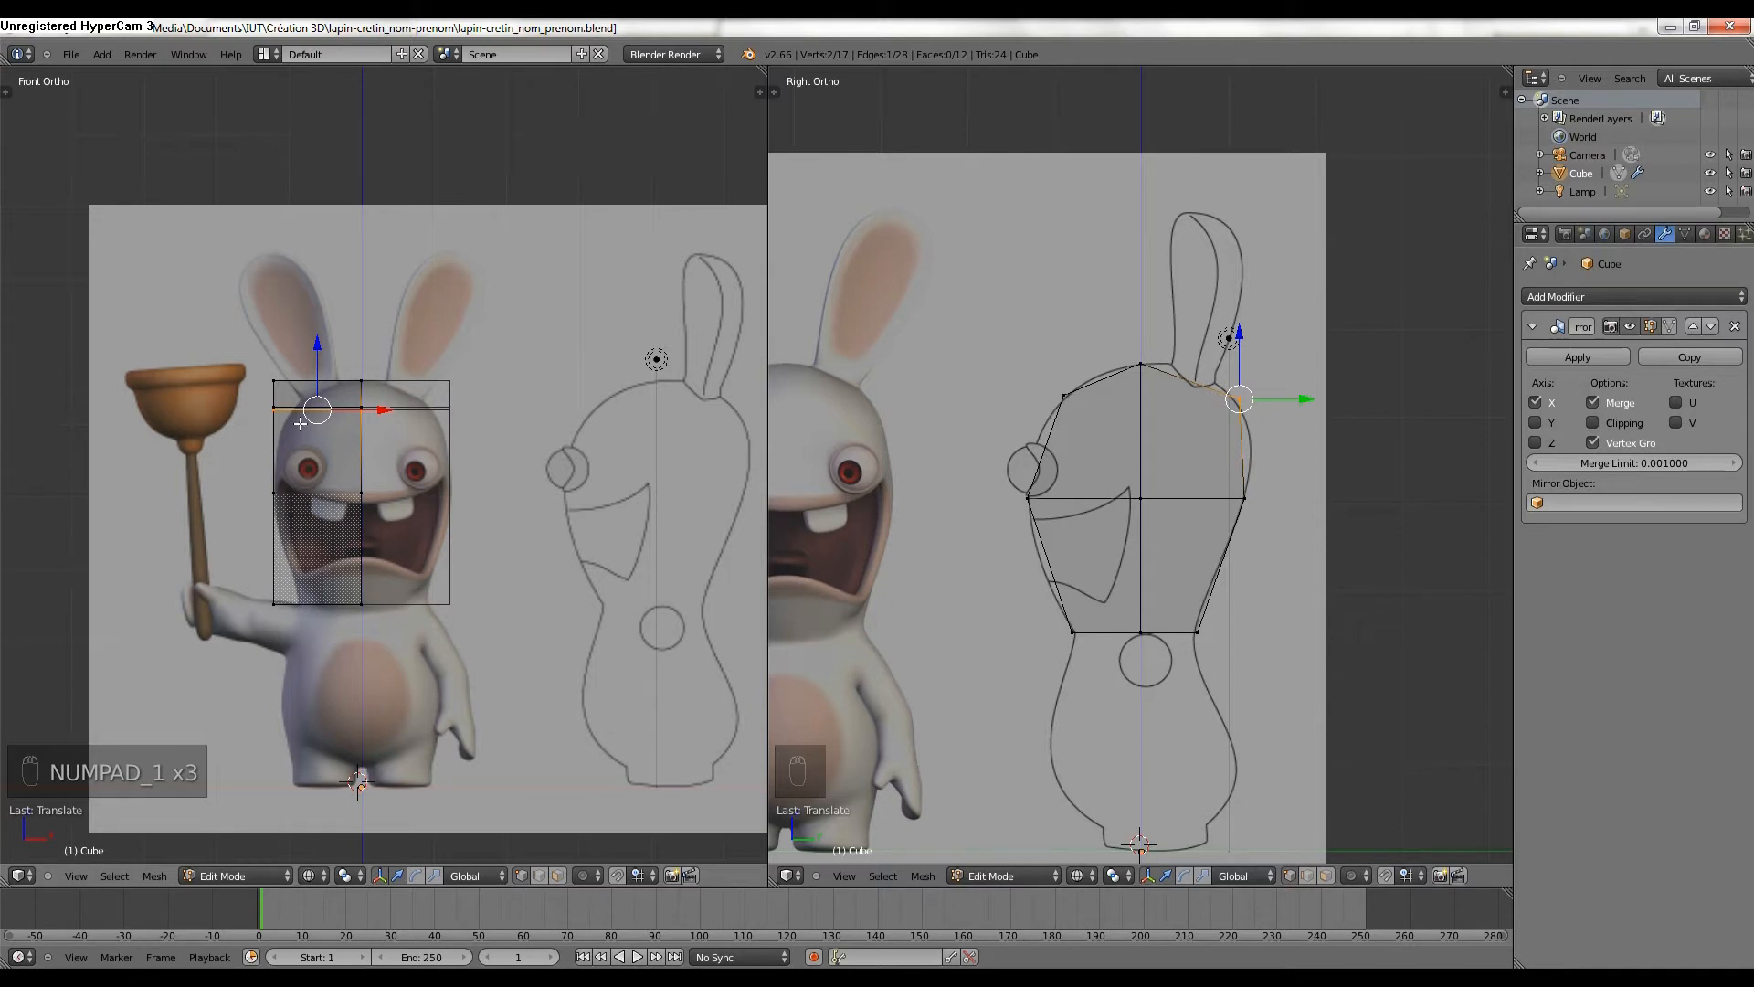
pyautogui.press('b')
pyautogui.press('a')
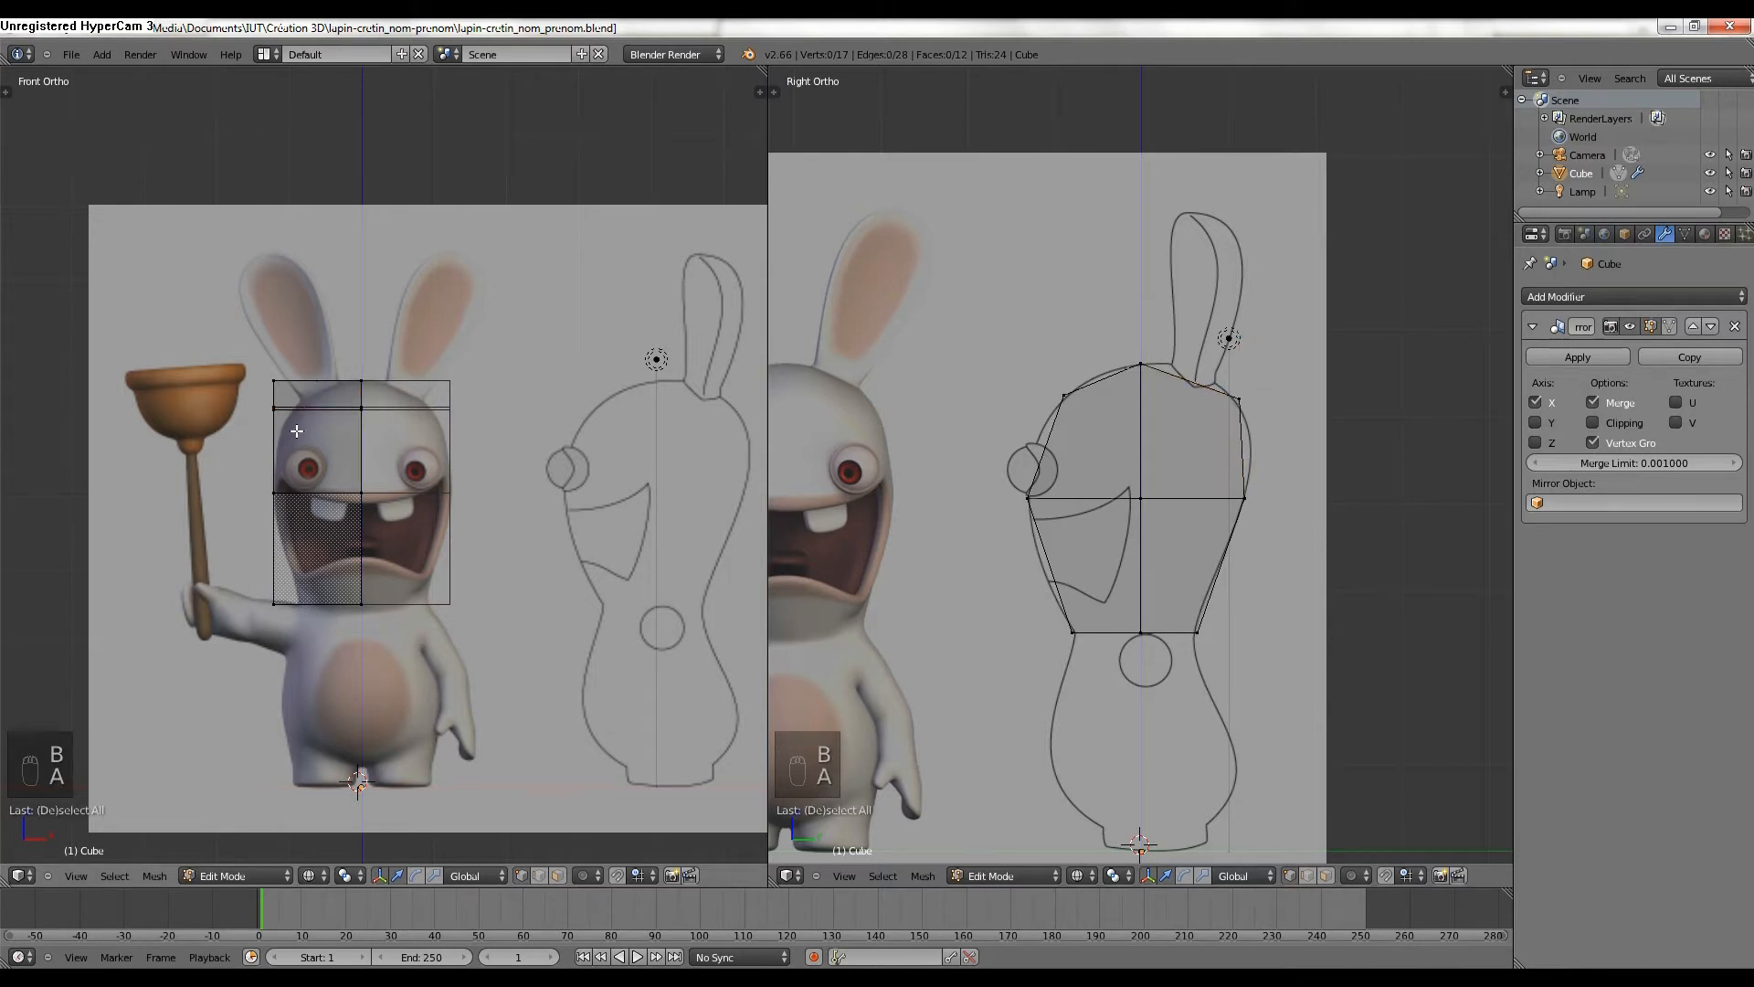
pyautogui.press('b')
pyautogui.moveTo(261, 393); pyautogui.dragTo(360, 382)
# Move the top outer vertex inward along X and down along Z onto the head outline, then deselect it.
pyautogui.rightClick(273, 380)
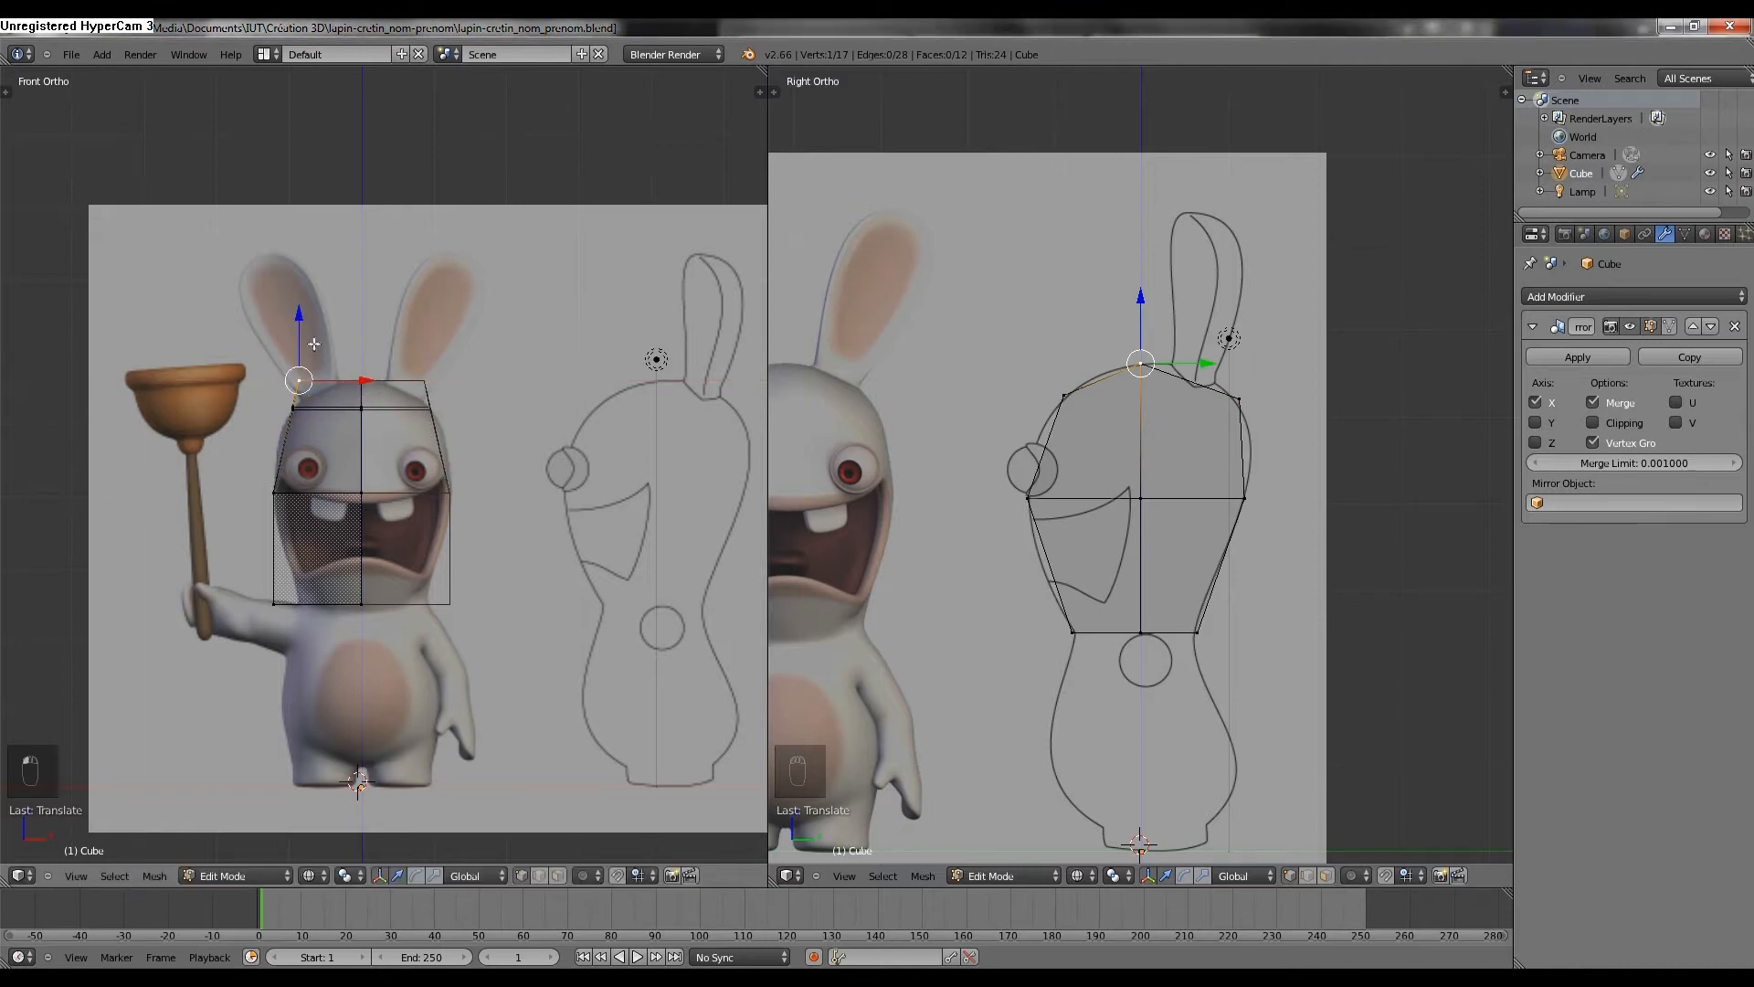
pyautogui.moveTo(308, 326); pyautogui.dragTo(352, 399)
pyautogui.press('b')
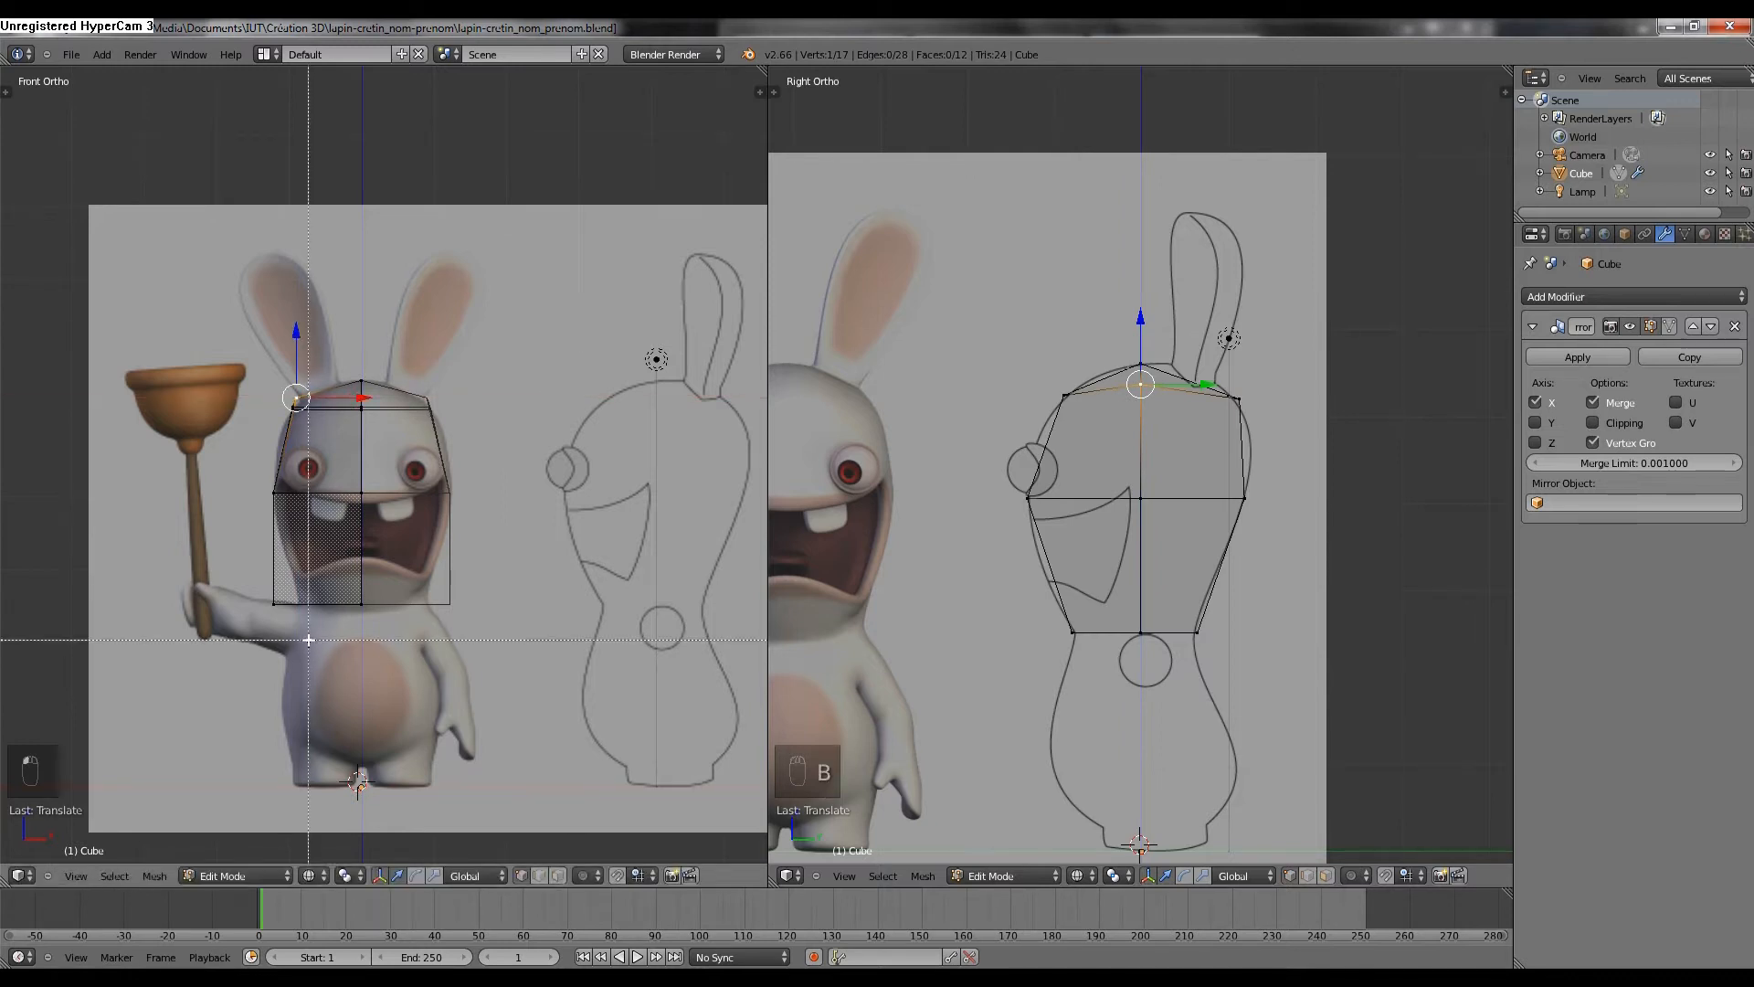
pyautogui.press('a')
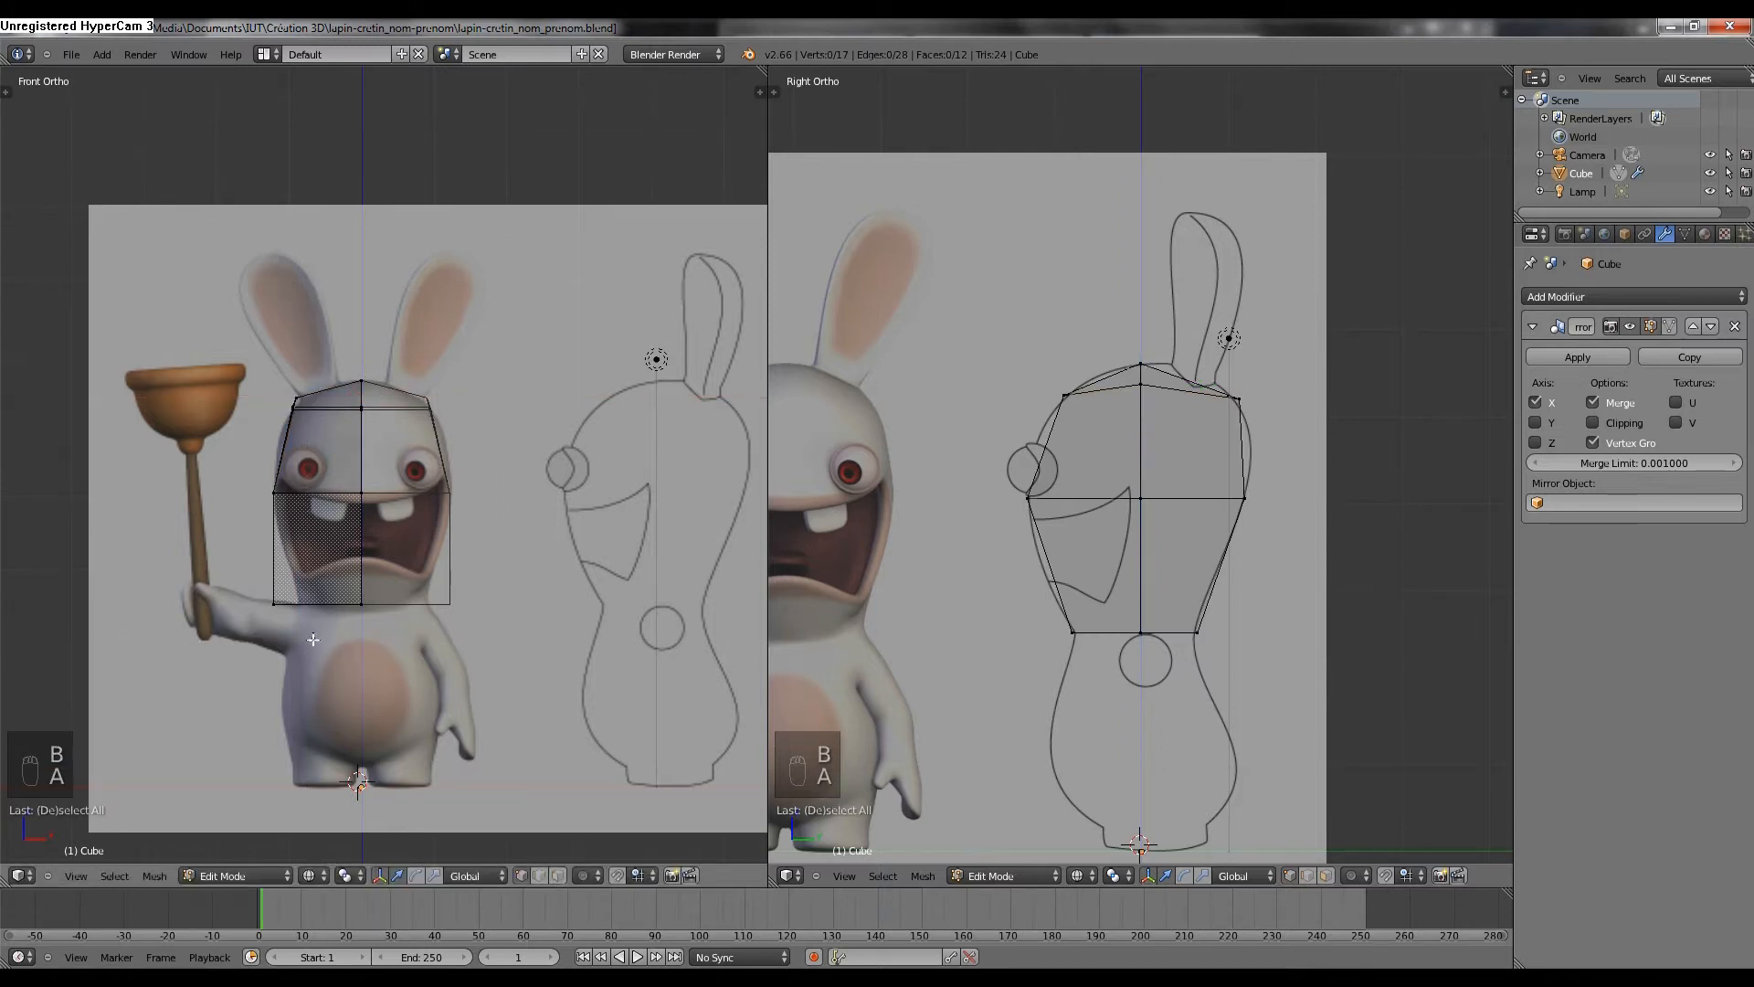
# Move the bottom outer vertices inward along X to match the neck width in the front reference.
pyautogui.press('b')
pyautogui.moveTo(244, 580); pyautogui.dragTo(370, 605)
pyautogui.moveTo(450, 512)
pyautogui.mouseDown(button='middle')
pyautogui.moveTo(502, 545)
pyautogui.moveTo(490, 536)
pyautogui.moveTo(654, 502)
pyautogui.moveTo(387, 526)
pyautogui.moveTo(274, 588)
pyautogui.moveTo(575, 545)
pyautogui.moveTo(427, 571)
pyautogui.mouseUp(button='middle')
pyautogui.press('z')
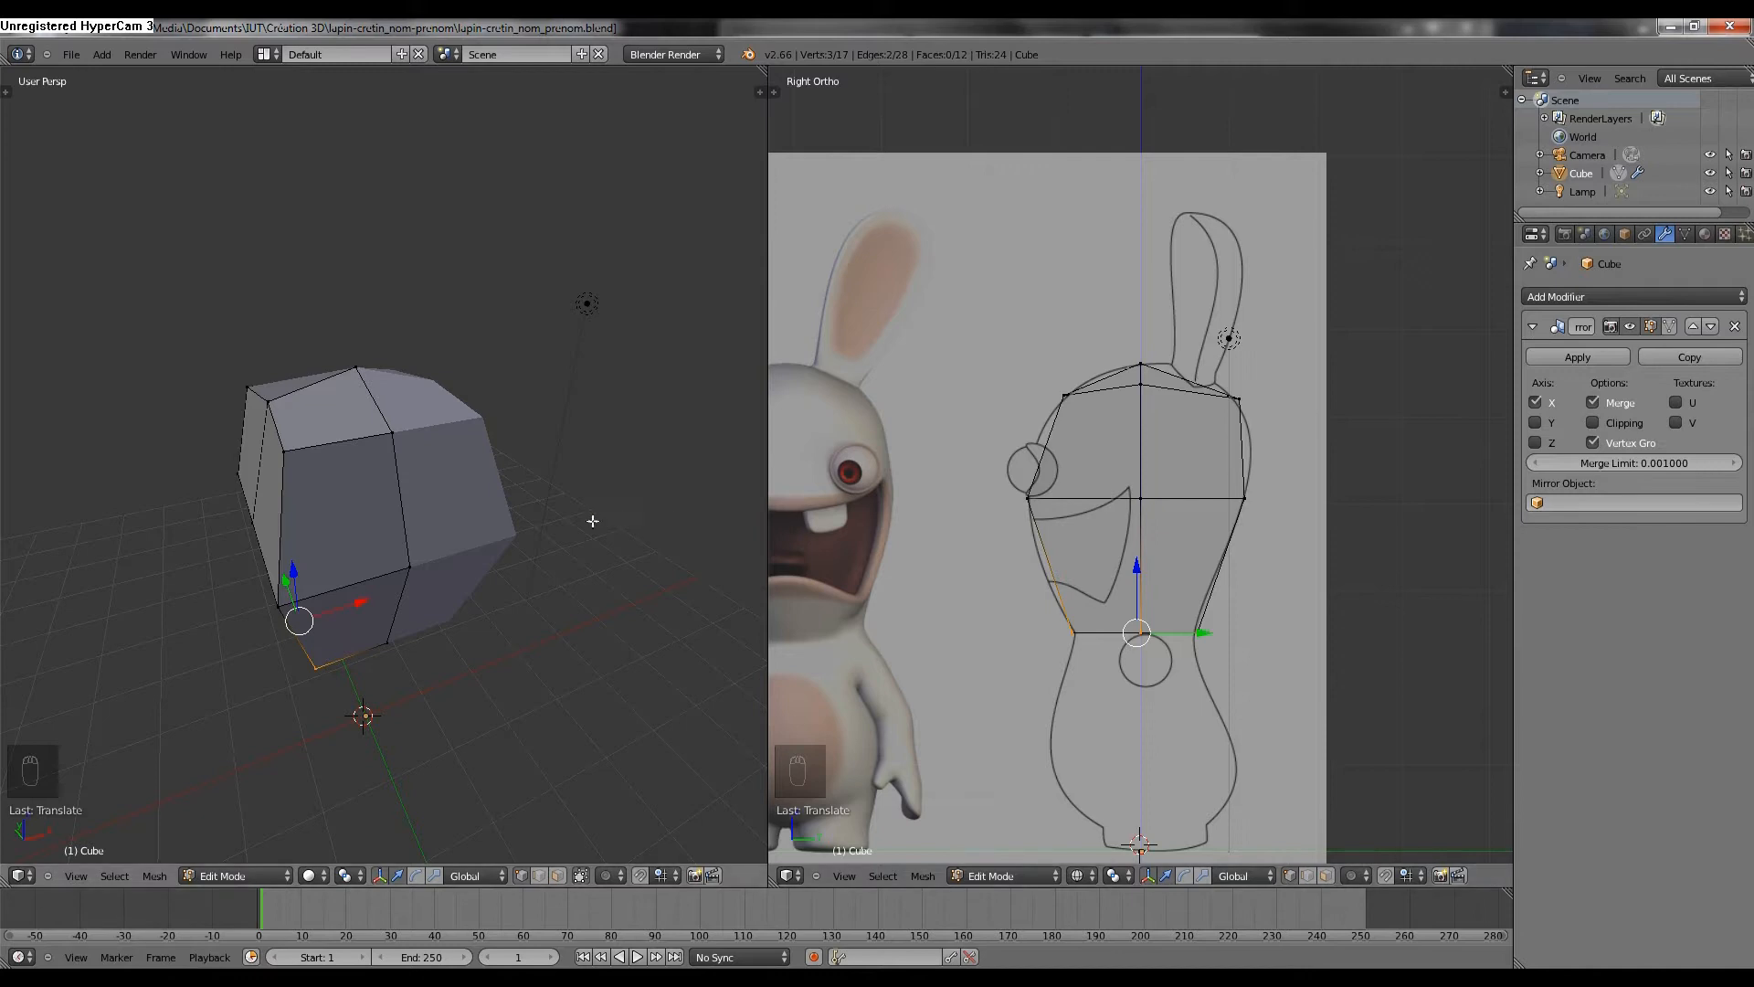
# Add a centred vertical loop cut through the editable half of the head.
pyautogui.press('KP_1')
pyautogui.hotkey('ctrl', 'r')
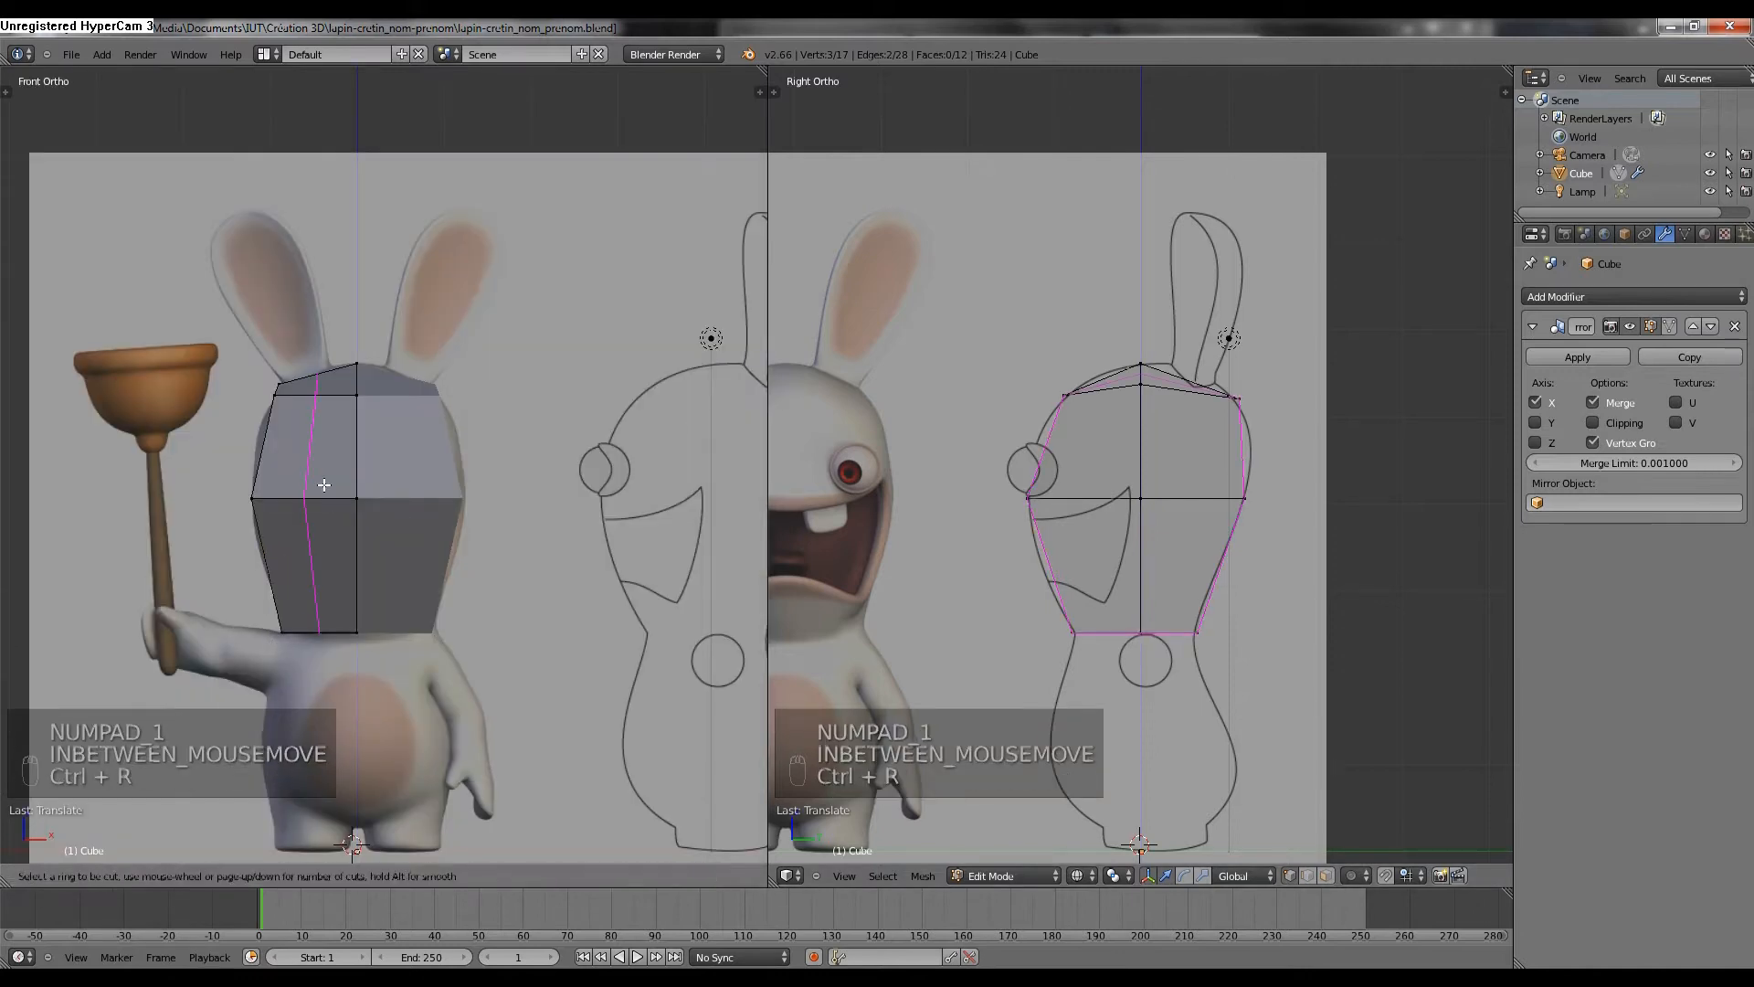
pyautogui.click(324, 484)
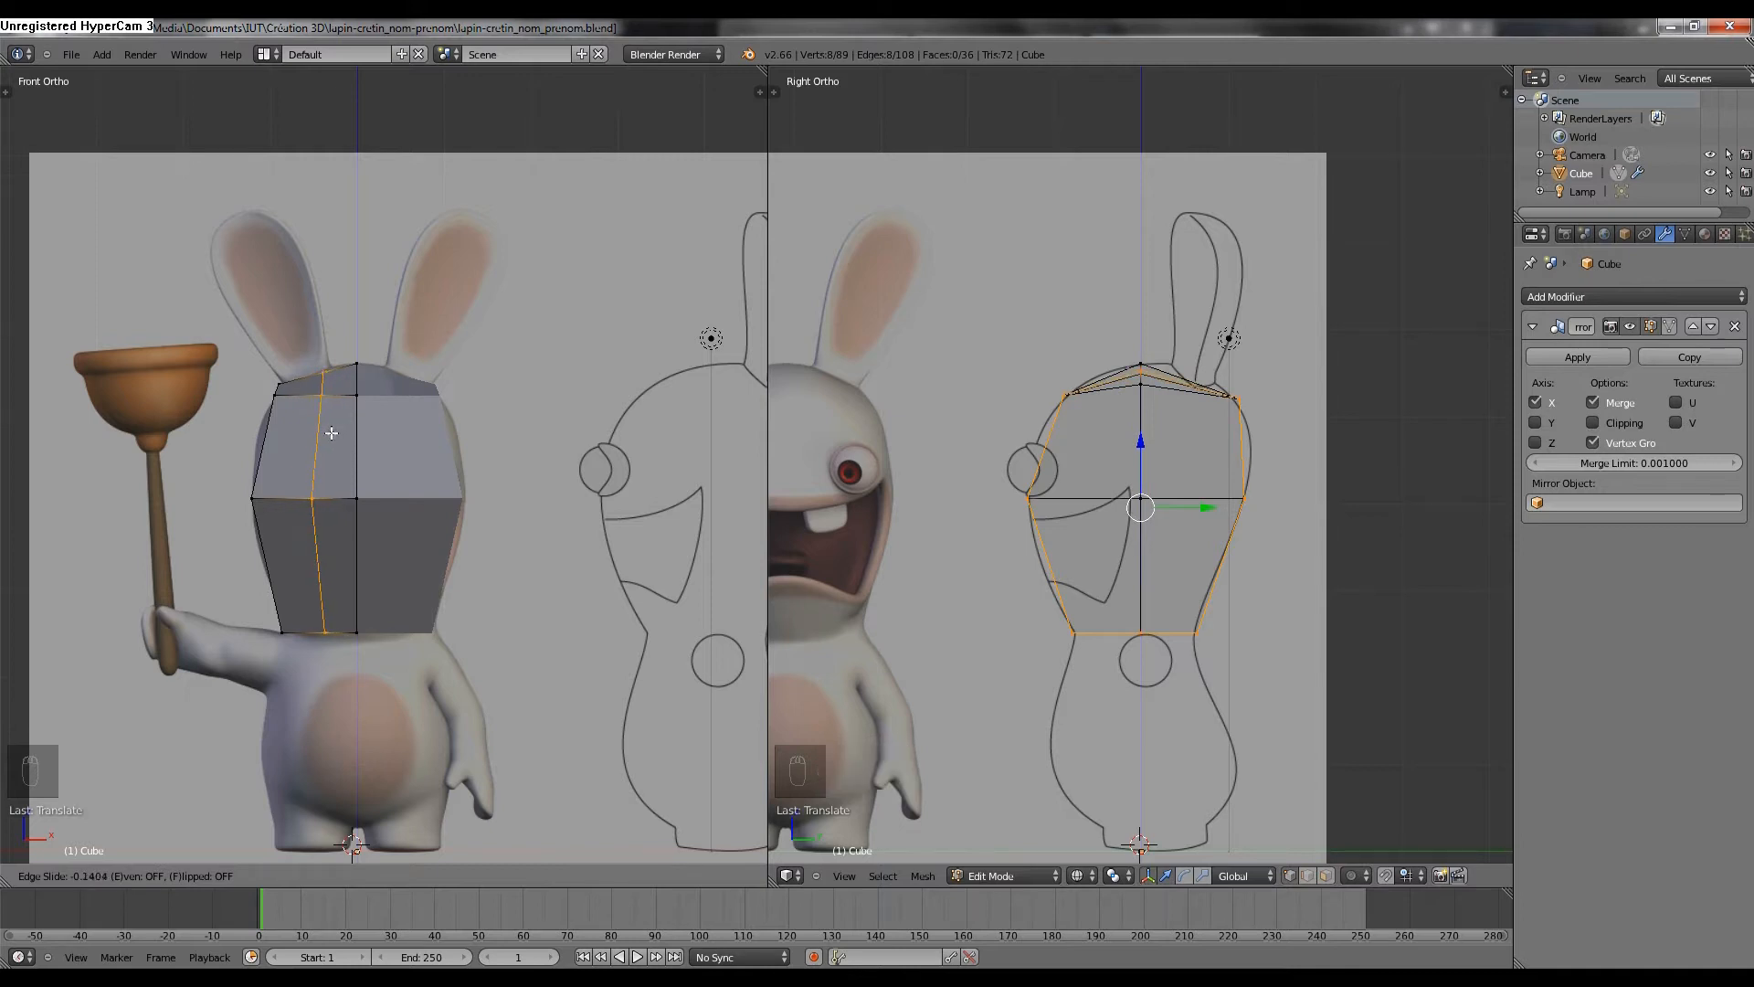
pyautogui.click(324, 442)
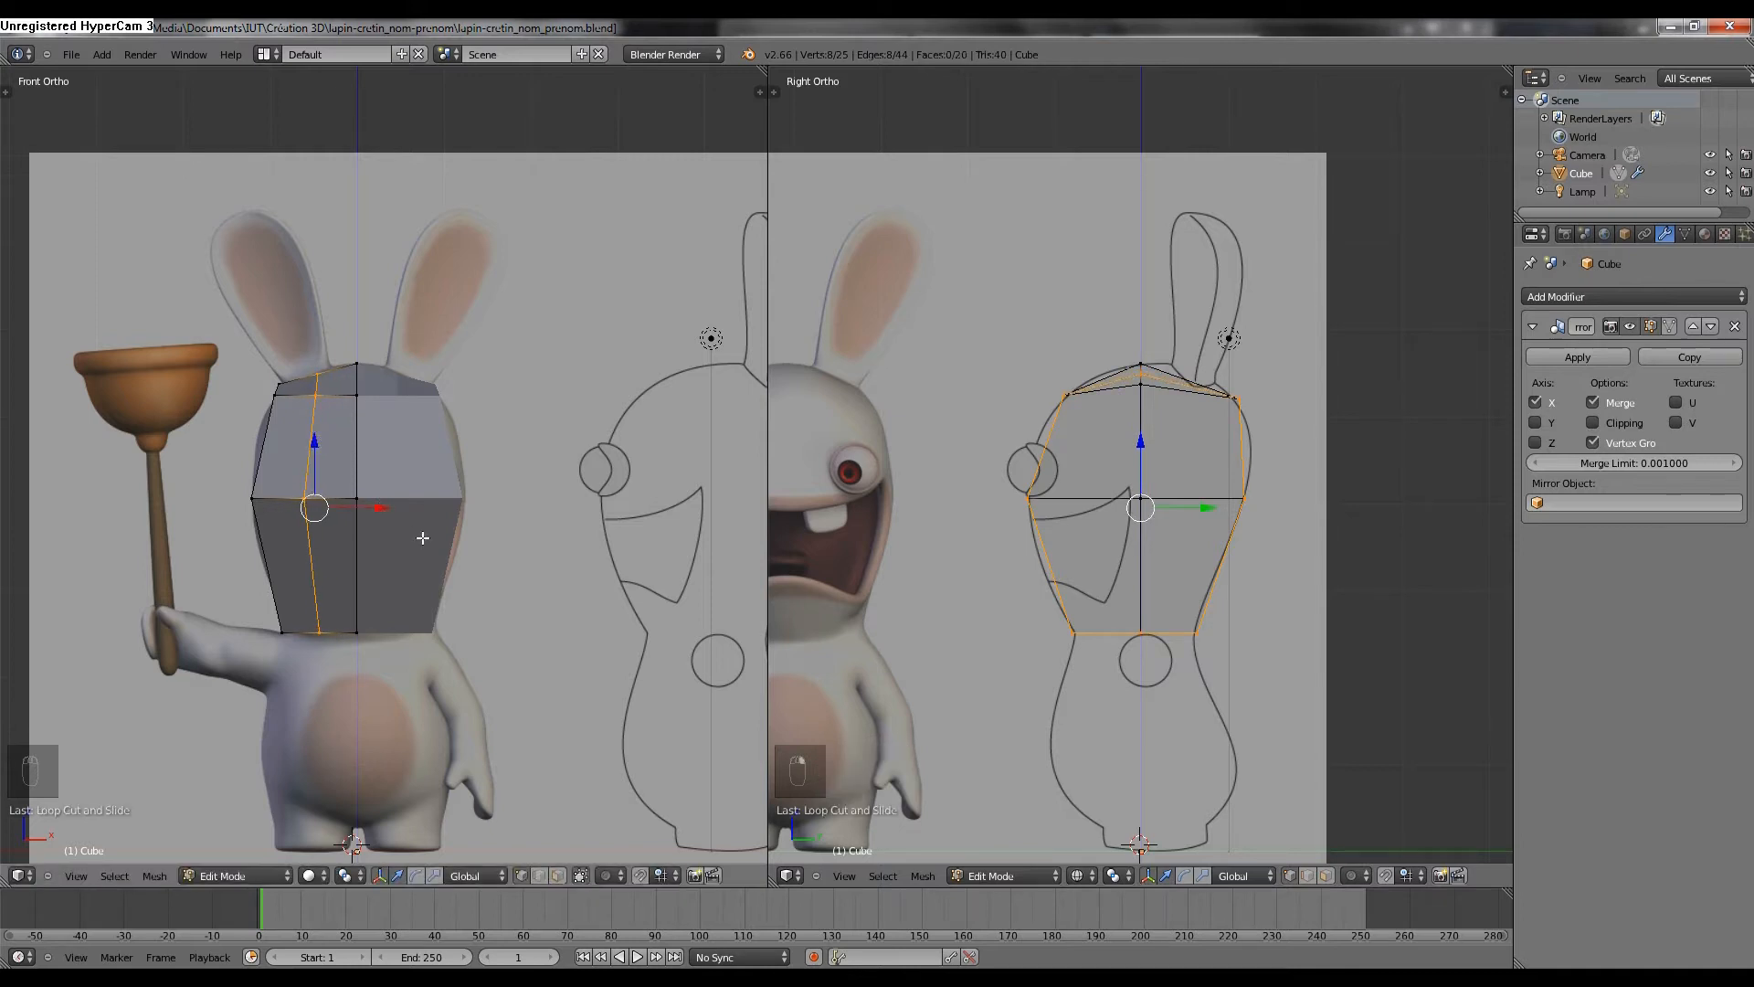
# Straighten the new vertical loop by scaling it to 0 along X.
pyautogui.press('z')
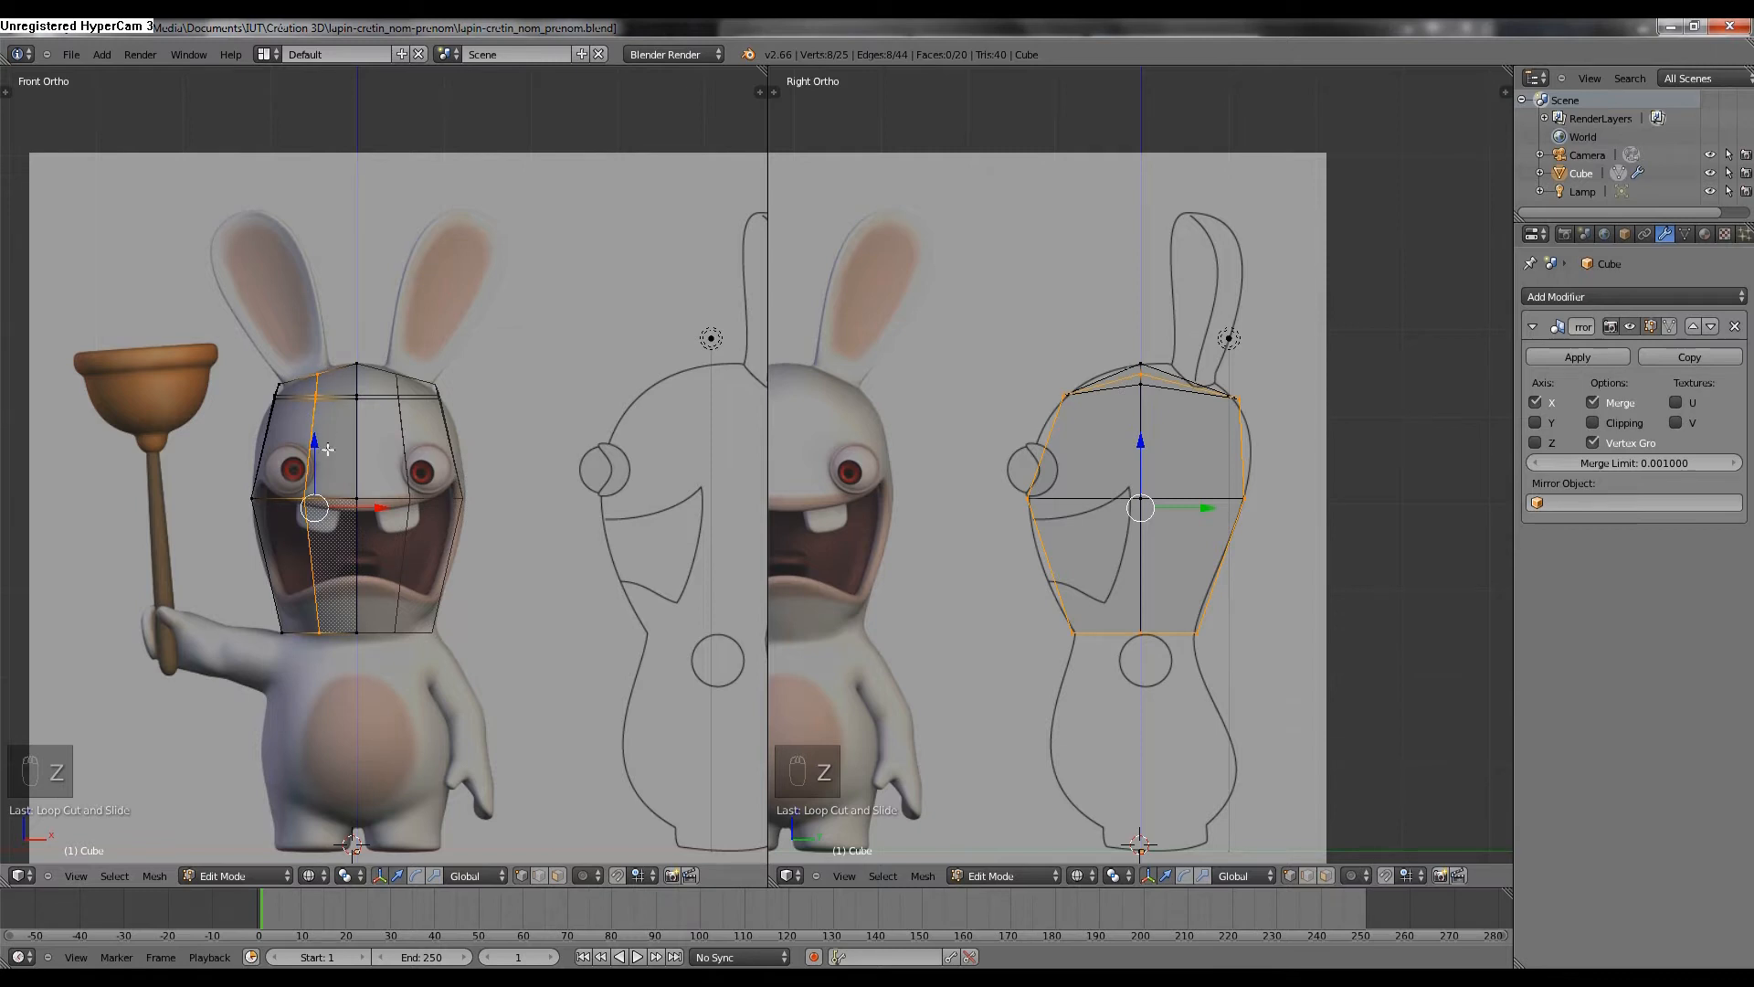
pyautogui.press('s')
pyautogui.write('x')
pyautogui.write('0')
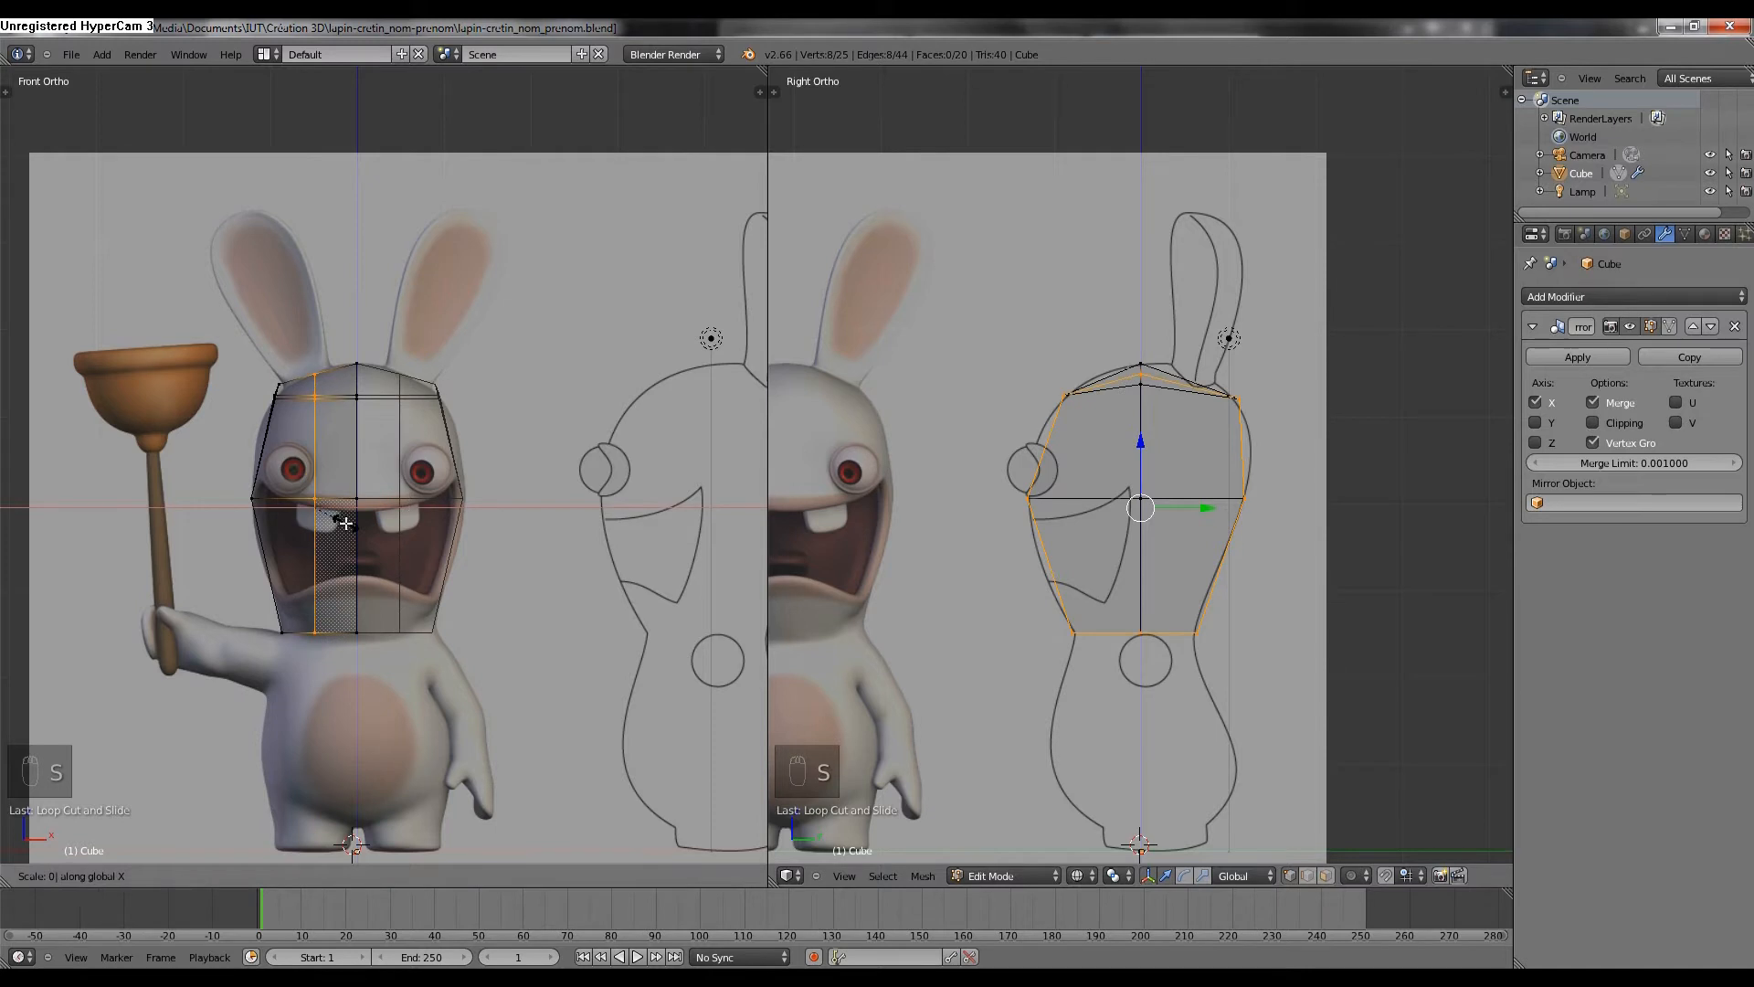
pyautogui.press('Return')
pyautogui.scroll(2, 283, 493)
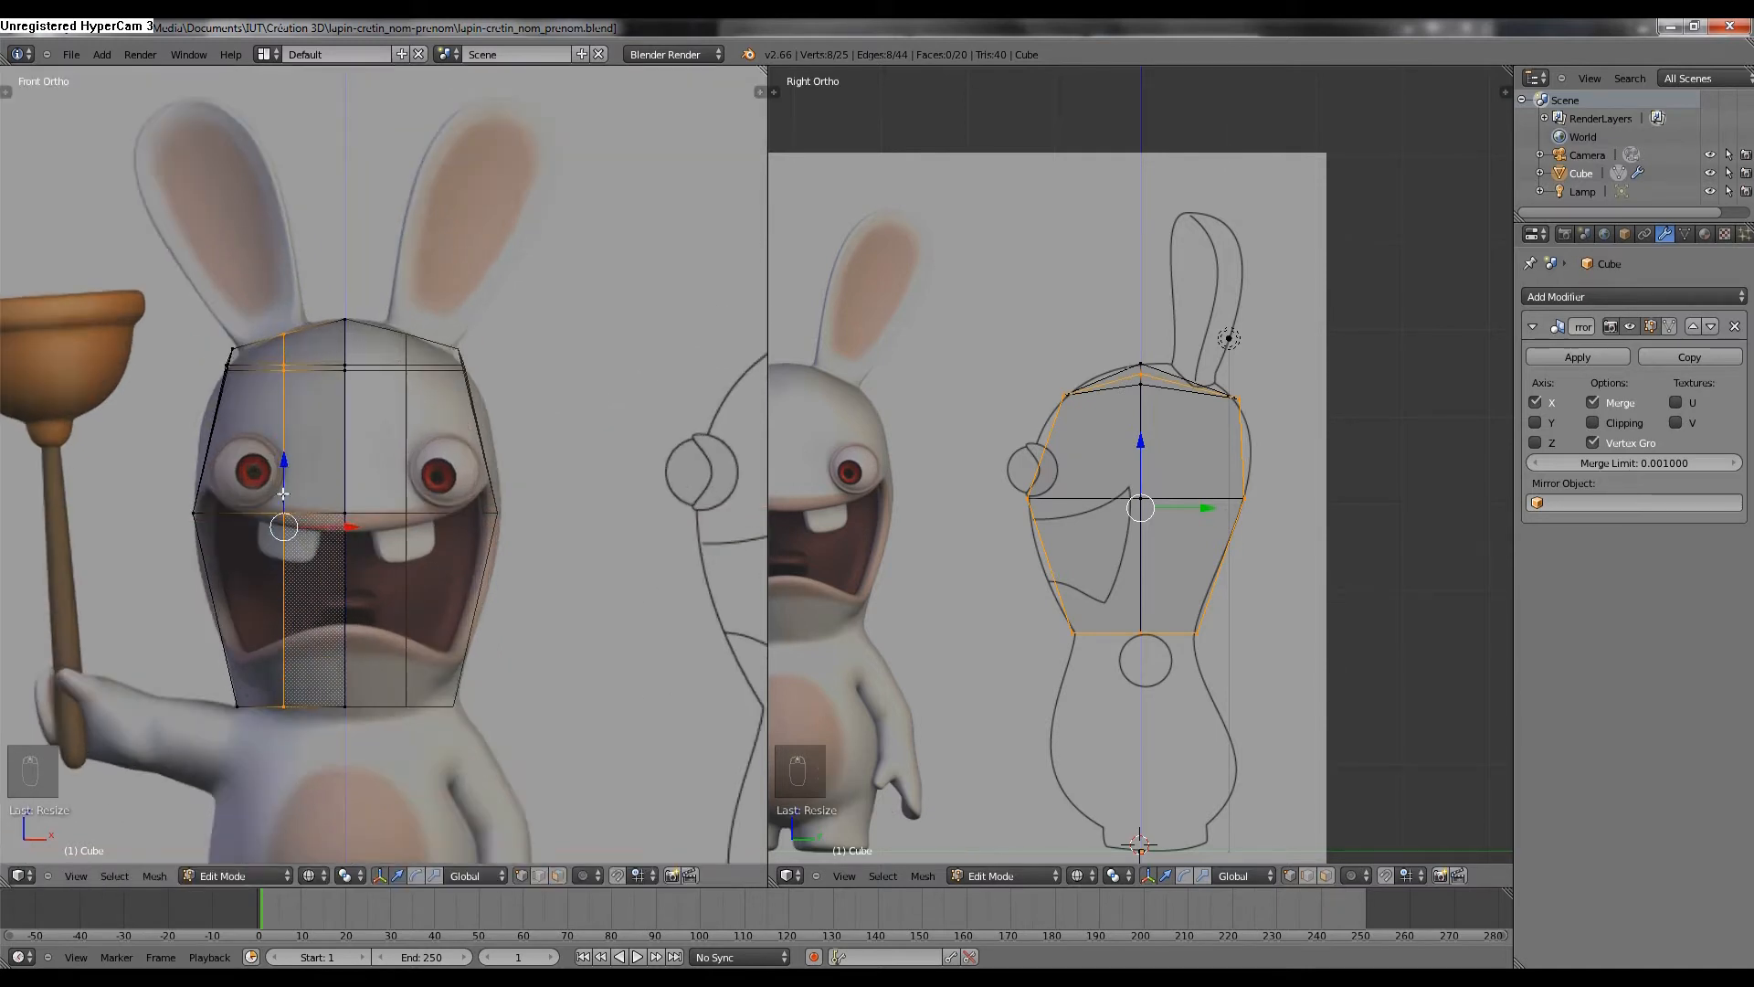
pyautogui.press('a')
pyautogui.press('b')
pyautogui.moveTo(267, 322); pyautogui.dragTo(306, 375)
pyautogui.moveTo(283, 311); pyautogui.dragTo(284, 309)
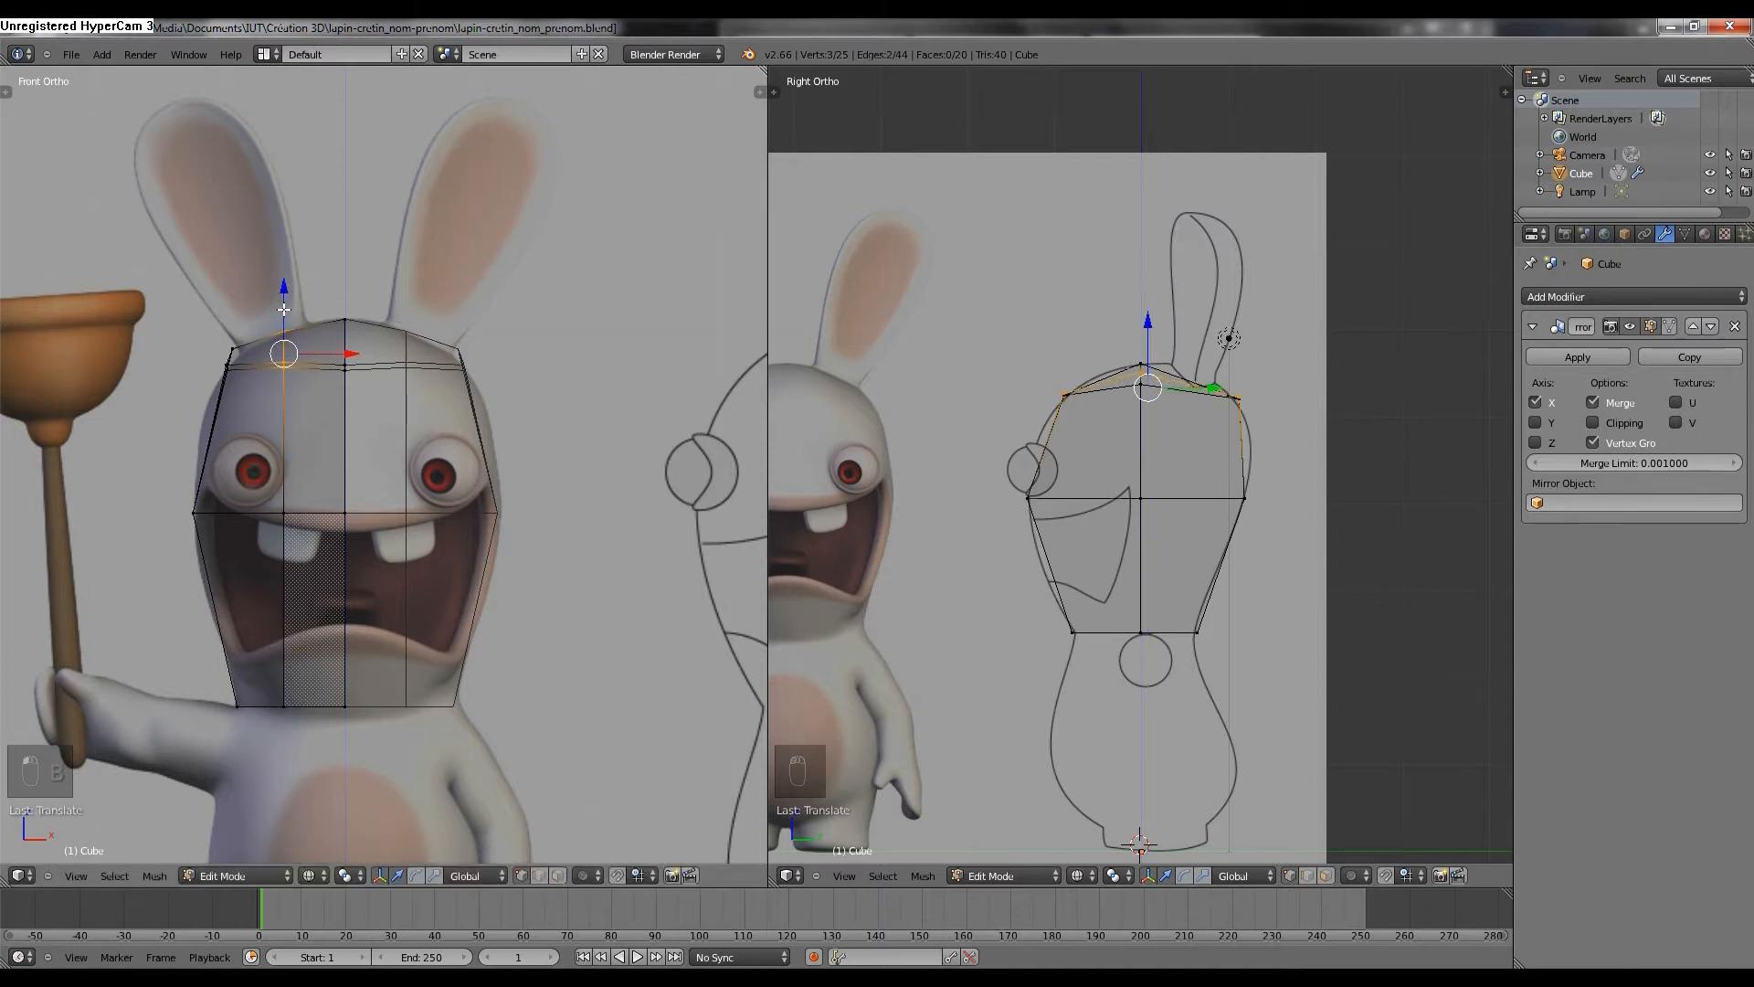
pyautogui.hotkey('ctrl', 'z')
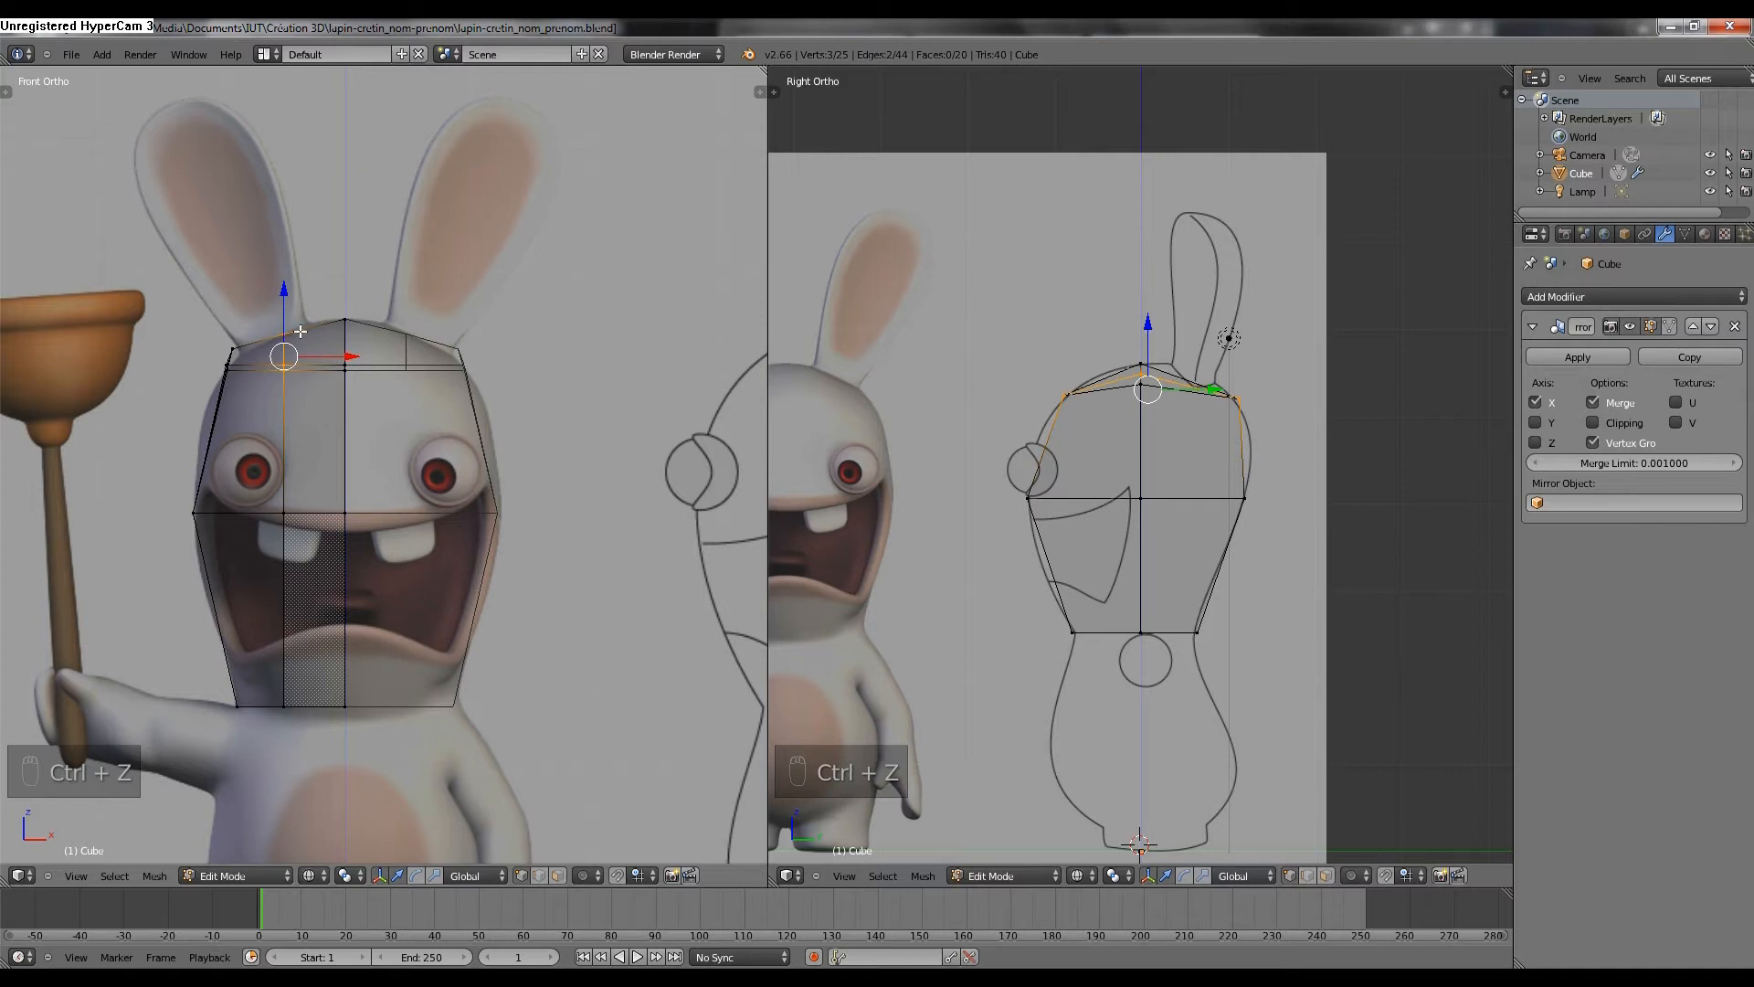
# Move only the topmost vertex of the vertical loop up along Z onto the head outline.
pyautogui.press('a')
pyautogui.press('b')
pyautogui.moveTo(266, 323)
pyautogui.mouseDown()
pyautogui.moveTo(310, 358)
pyautogui.moveTo(286, 299)
pyautogui.mouseUp()
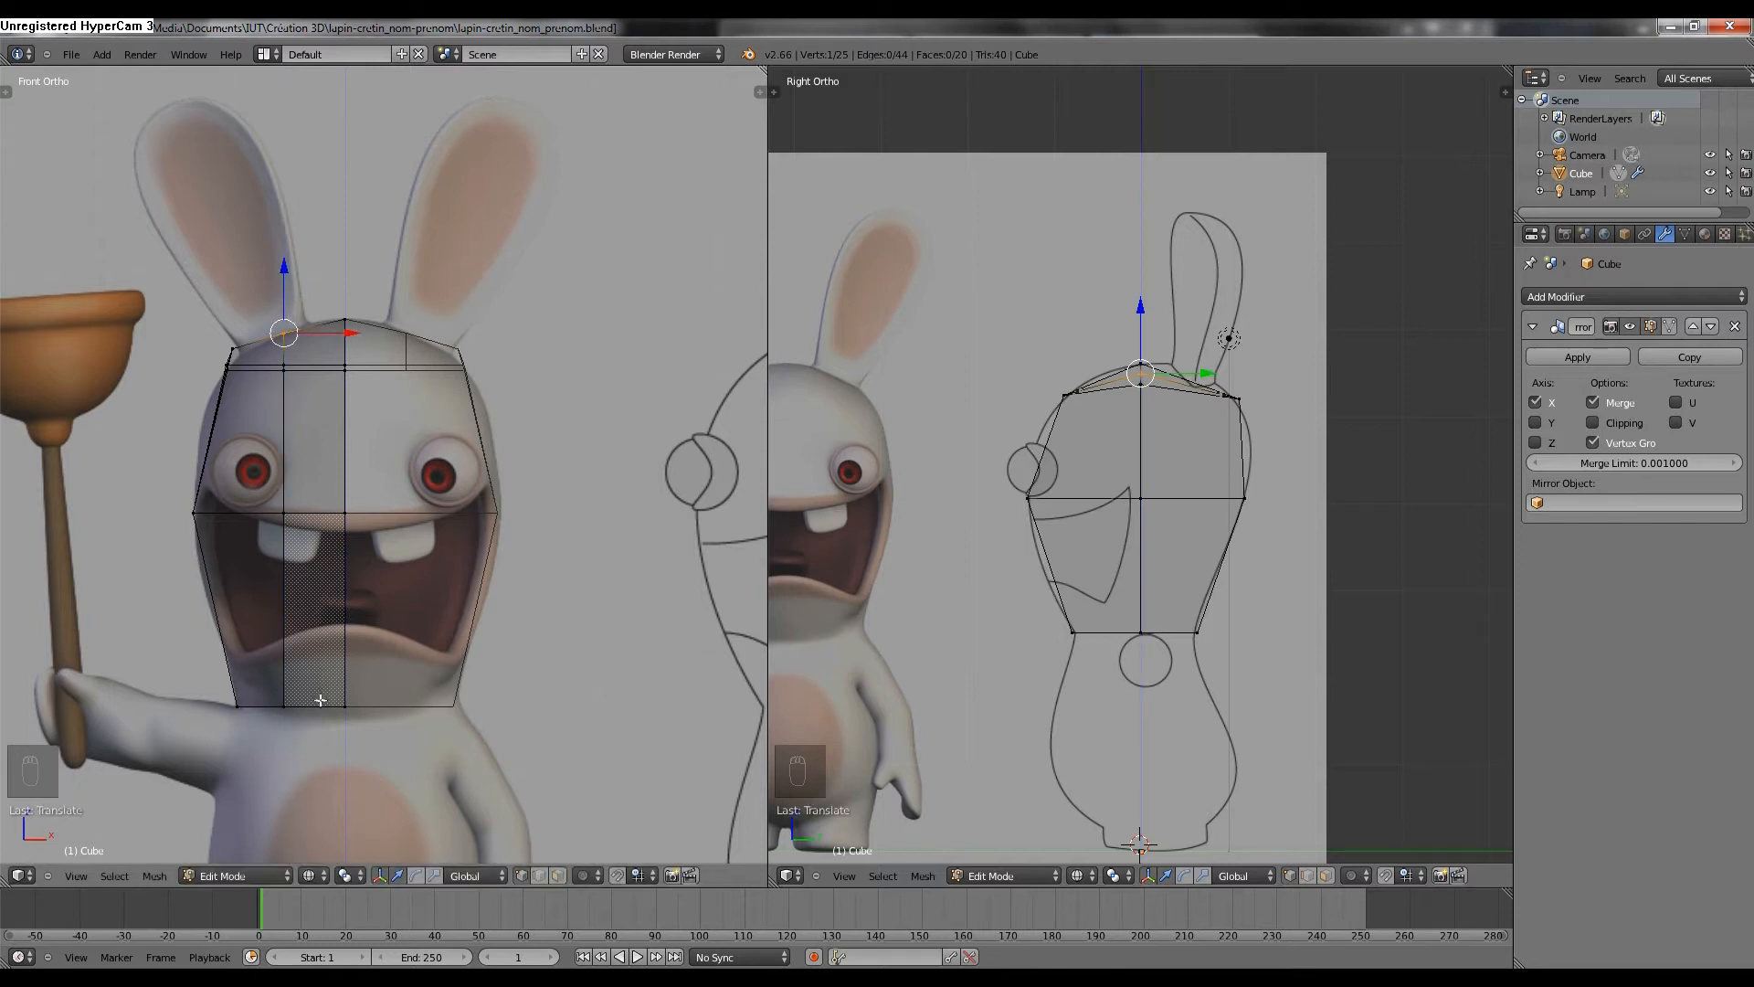
# Move the three vertices of the rear outer corner column forward along Y to round the back of the head.
pyautogui.moveTo(413, 519); pyautogui.dragTo(263, 578, button='middle')
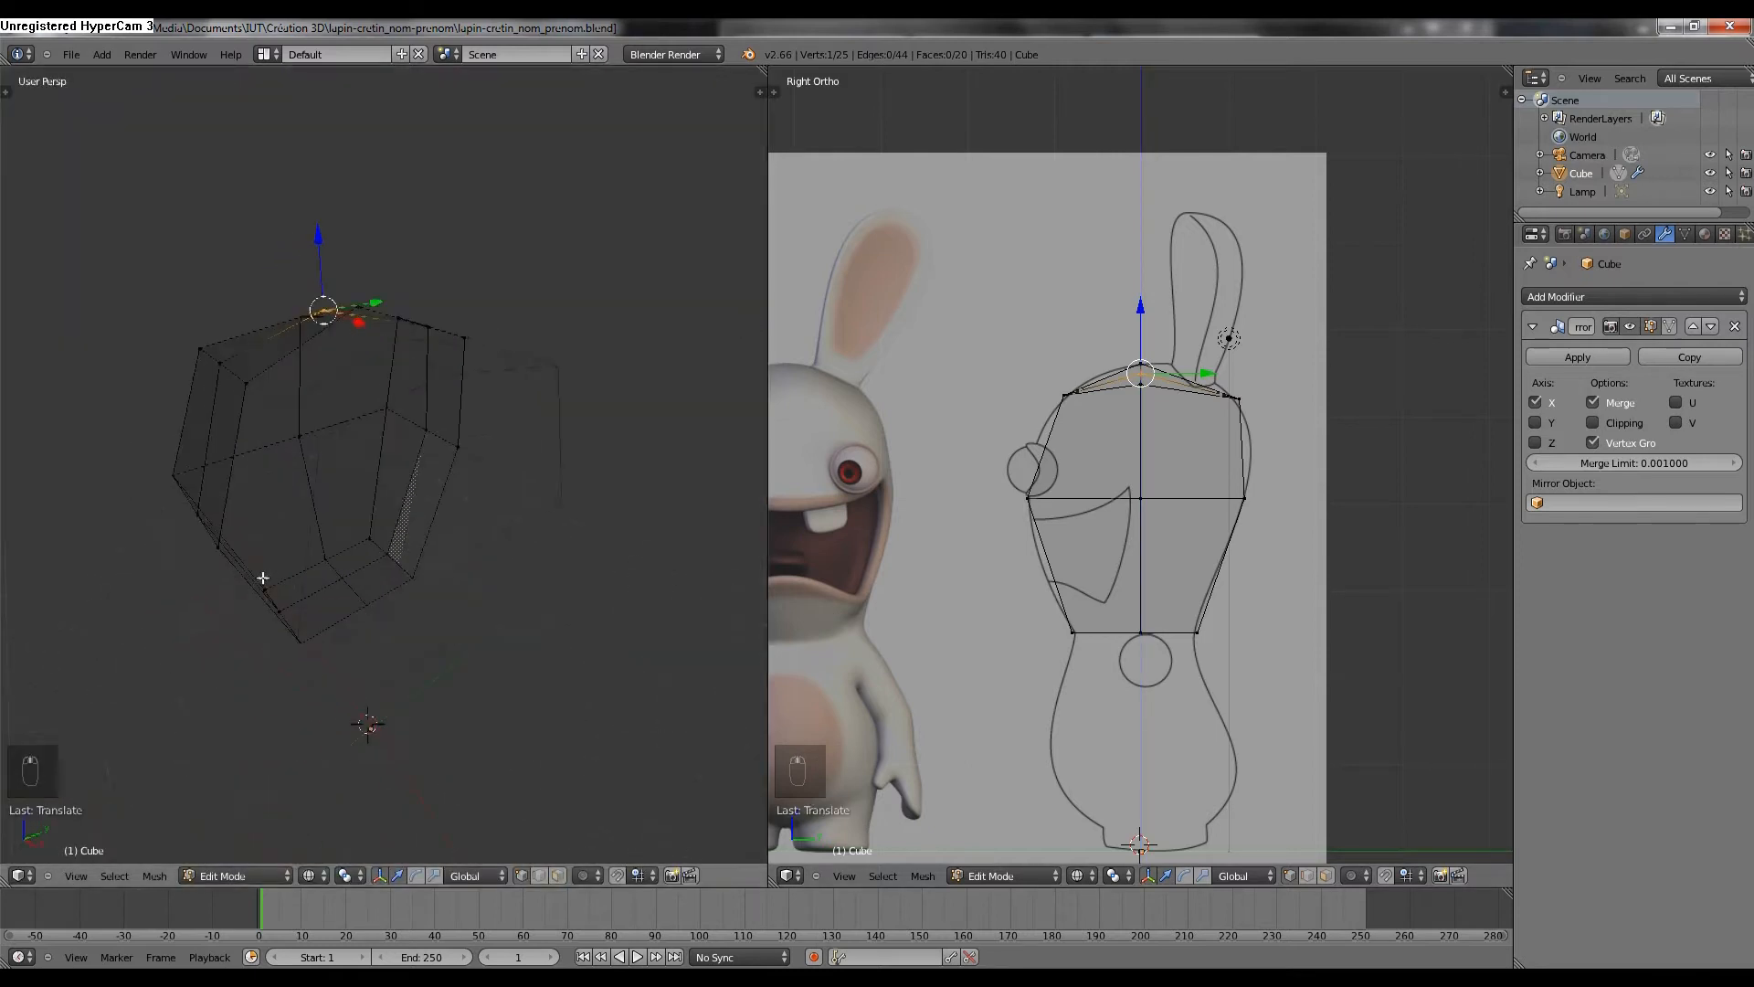
pyautogui.moveTo(490, 470)
pyautogui.mouseDown(button='middle')
pyautogui.moveTo(431, 485)
pyautogui.moveTo(595, 442)
pyautogui.moveTo(842, 420)
pyautogui.moveTo(697, 463)
pyautogui.moveTo(345, 431)
pyautogui.moveTo(460, 395)
pyautogui.mouseUp(button='middle')
pyautogui.press('z')
pyautogui.rightClick(296, 552)
pyautogui.moveTo(296, 552); pyautogui.dragTo(365, 592, button='middle')
pyautogui.keyDown('shift'); pyautogui.rightClick(365, 592); pyautogui.keyUp('shift')
pyautogui.keyDown('shift'); pyautogui.rightClick(397, 691); pyautogui.keyUp('shift')
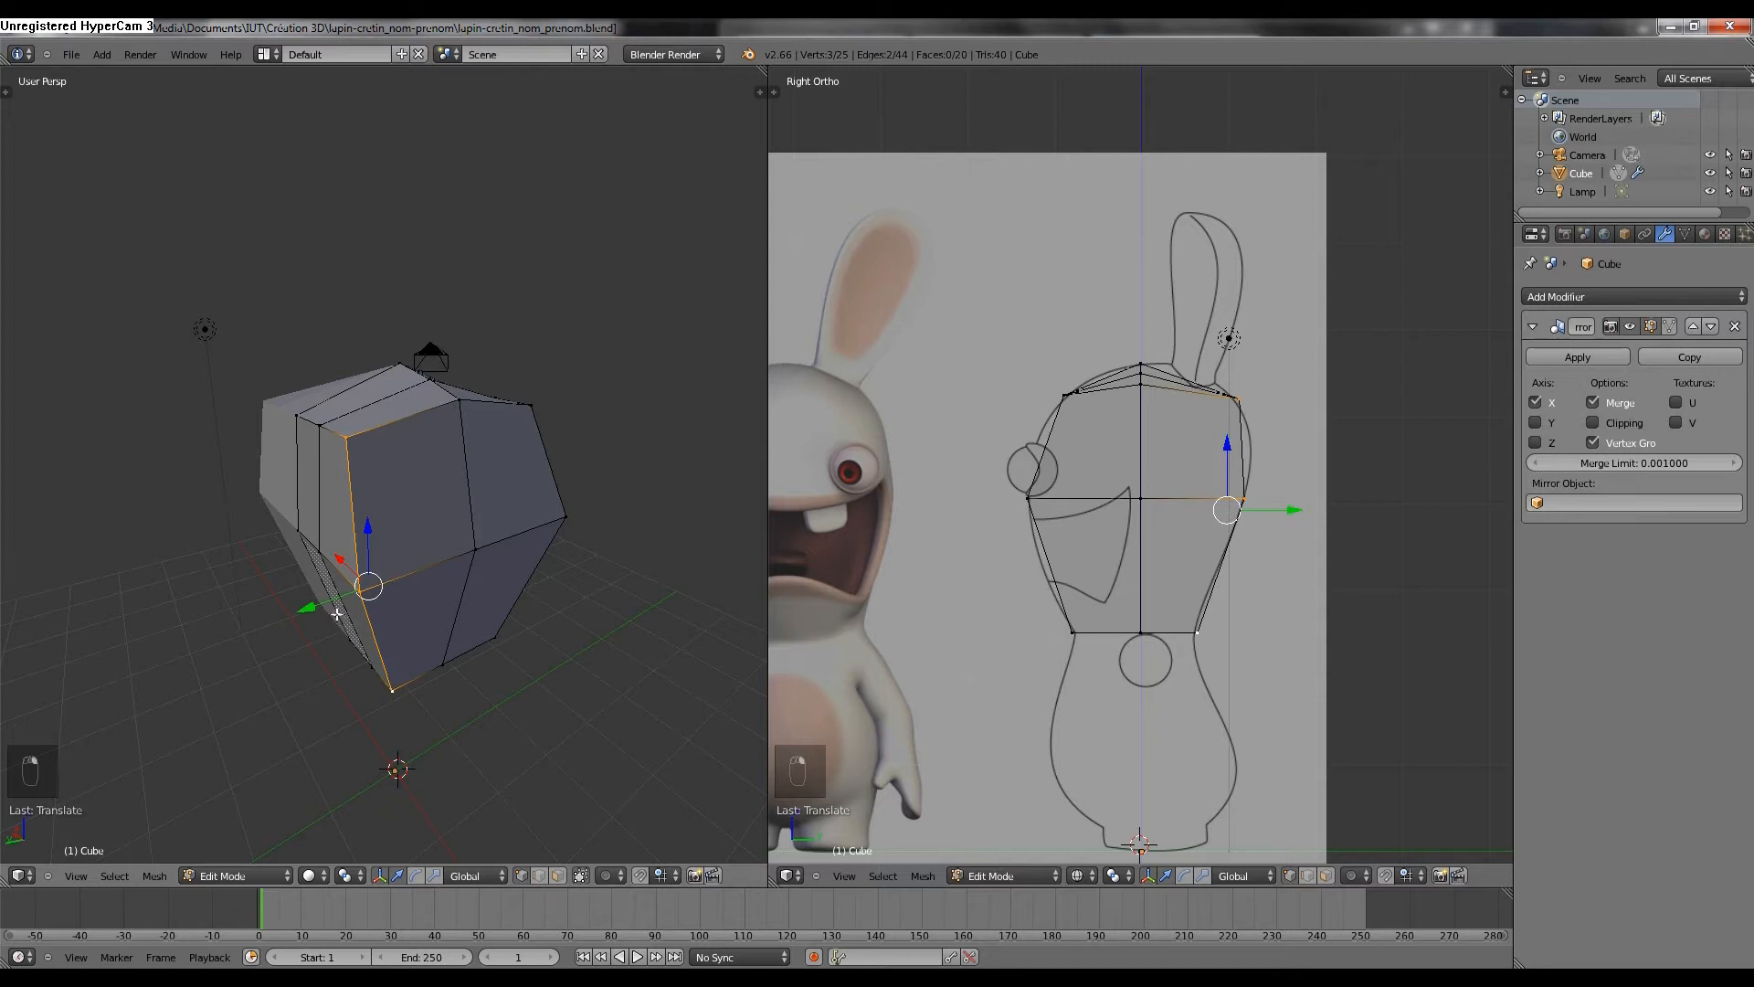
pyautogui.moveTo(303, 606); pyautogui.dragTo(346, 600)
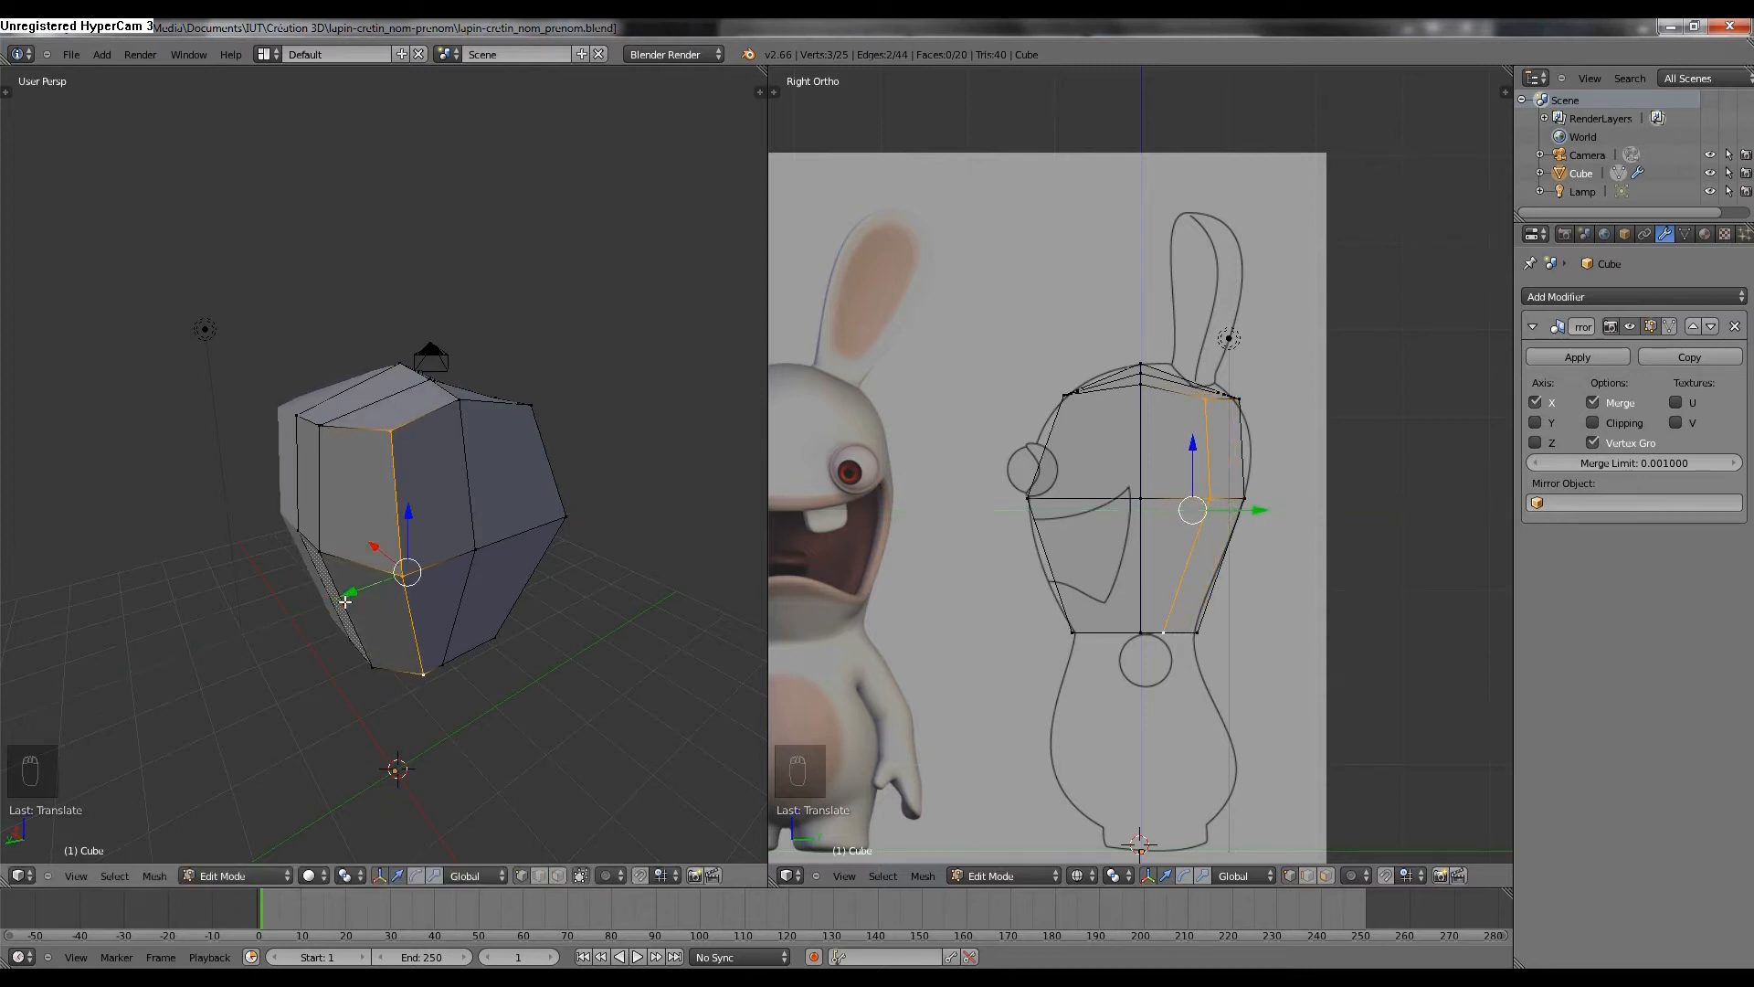
# Move the three rear vertices of the vertical loop slightly forward along Y to soften the back curve.
pyautogui.rightClick(325, 443)
pyautogui.keyDown('shift'); pyautogui.rightClick(325, 549); pyautogui.keyUp('shift')
pyautogui.keyDown('shift'); pyautogui.rightClick(368, 645); pyautogui.keyUp('shift')
pyautogui.rightClick(367, 665)
pyautogui.keyDown('shift'); pyautogui.rightClick(320, 547); pyautogui.keyUp('shift')
pyautogui.keyDown('shift'); pyautogui.rightClick(322, 425); pyautogui.keyUp('shift')
pyautogui.press('g')
pyautogui.press('y')
pyautogui.click(294, 575)
# Move the three vertices of the front outer corner column backward along Y to round the face.
pyautogui.moveTo(294, 575); pyautogui.dragTo(337, 632, button='middle')
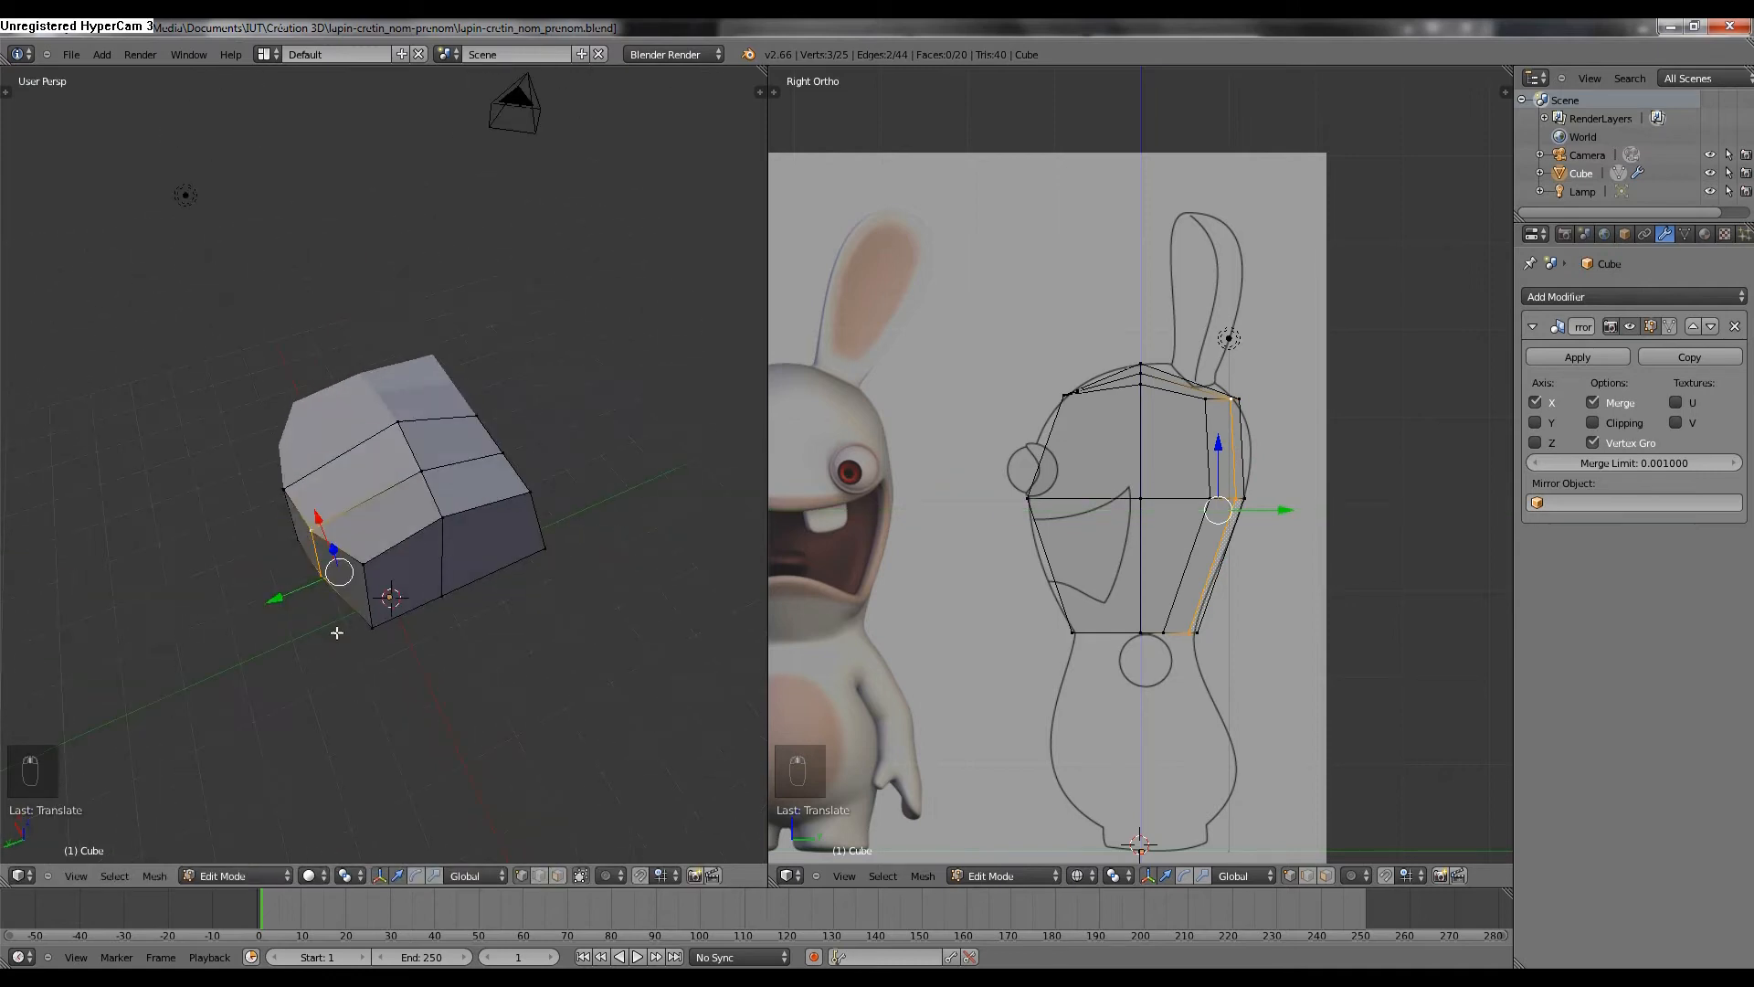
pyautogui.moveTo(376, 550); pyautogui.dragTo(322, 417, button='middle')
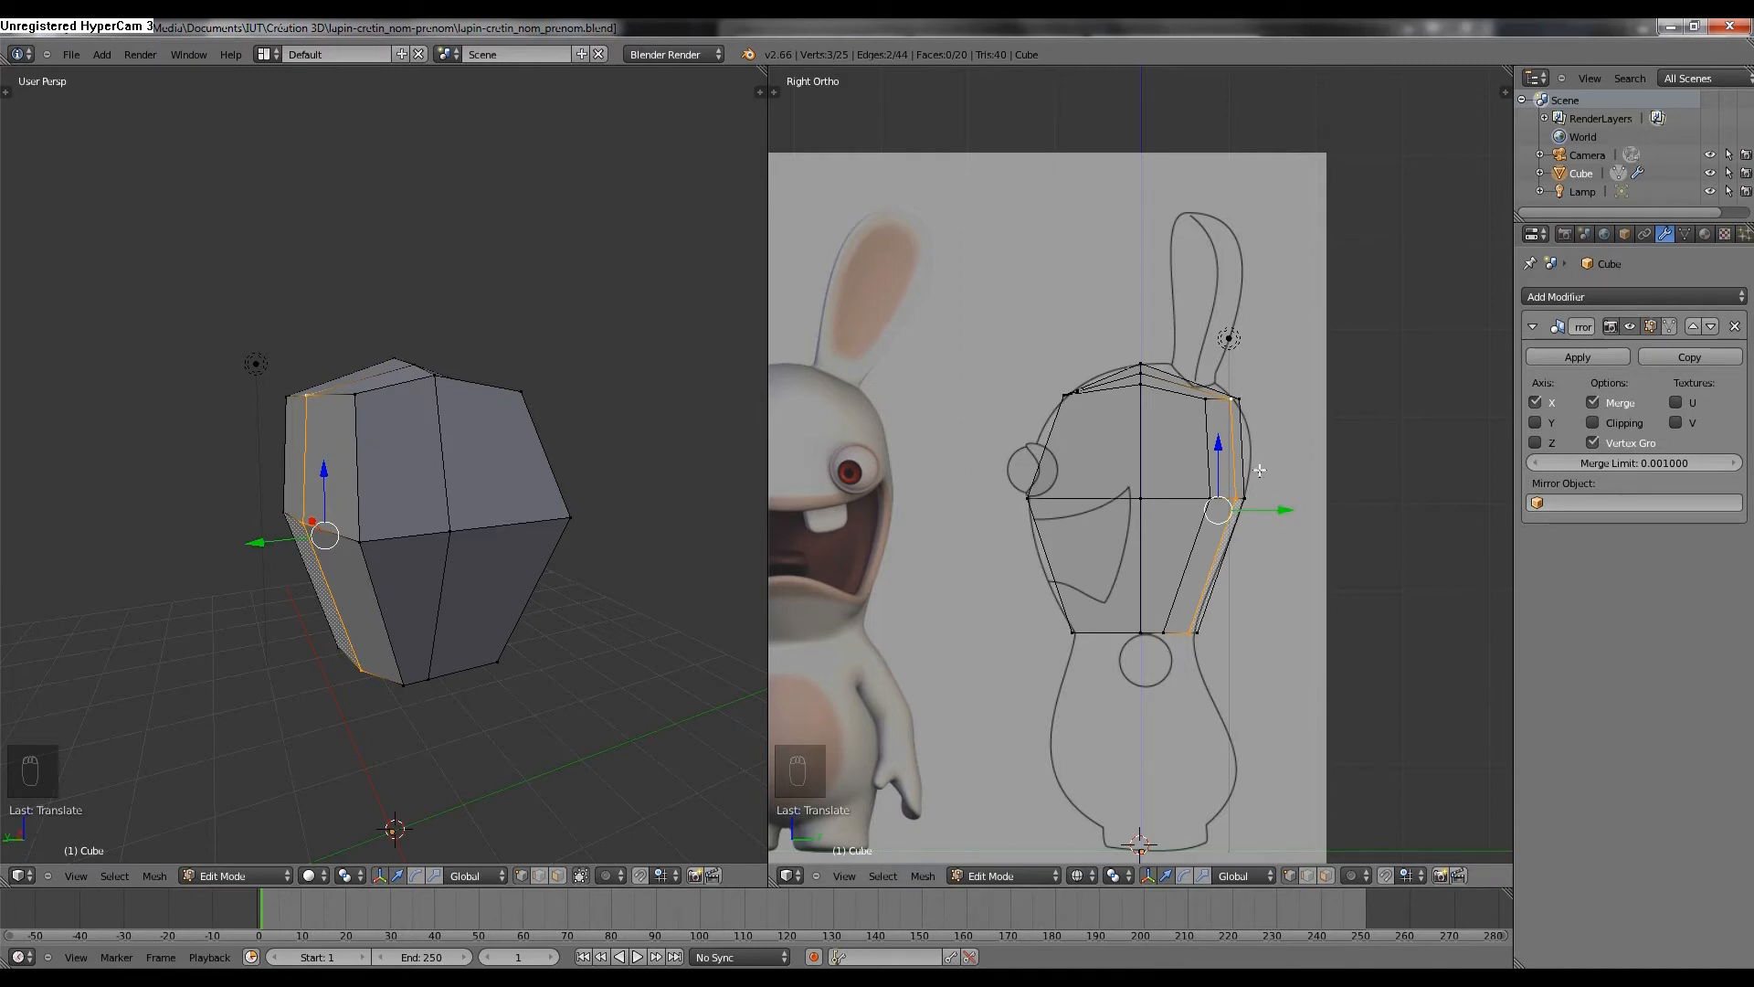
pyautogui.moveTo(721, 495); pyautogui.dragTo(640, 366, button='middle')
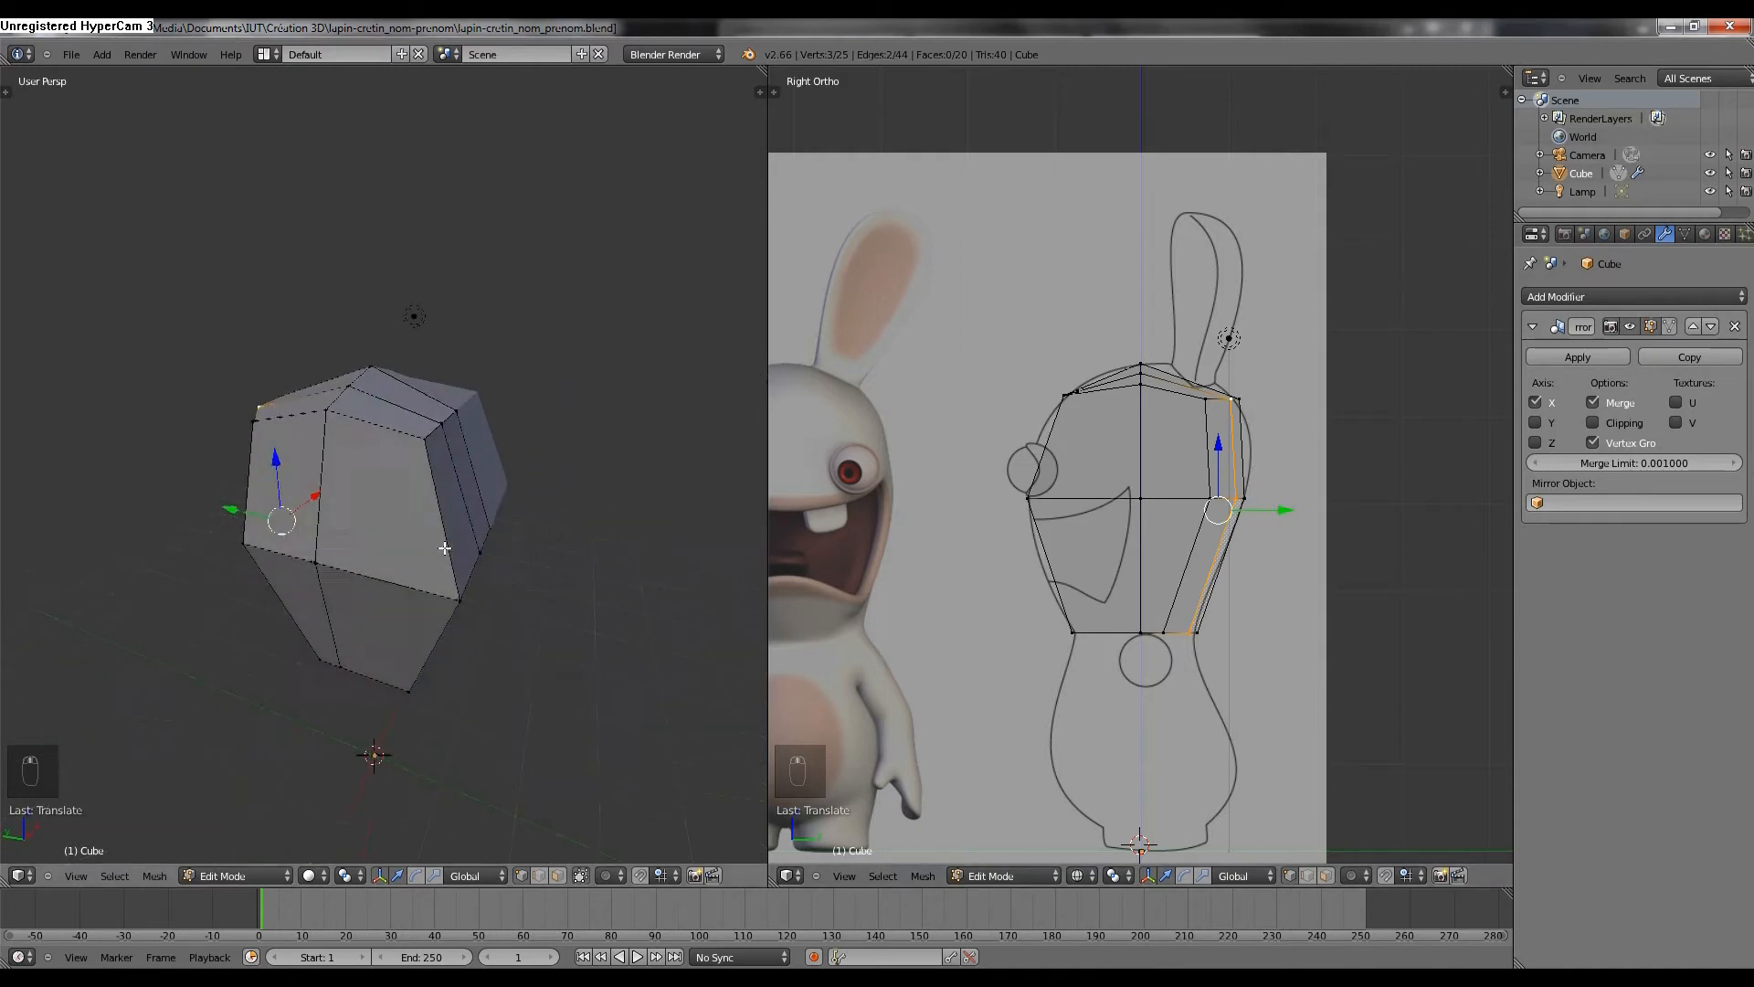
pyautogui.rightClick(423, 442)
pyautogui.keyDown('shift'); pyautogui.rightClick(454, 594); pyautogui.keyUp('shift')
pyautogui.keyDown('shift'); pyautogui.rightClick(406, 695); pyautogui.keyUp('shift')
pyautogui.moveTo(412, 578); pyautogui.dragTo(282, 567)
pyautogui.rightClick(402, 583)
pyautogui.click(283, 567)
# Move the three front vertices of the vertical loop slightly backward along Y to curve the face.
pyautogui.moveTo(283, 568); pyautogui.dragTo(339, 494, button='middle')
pyautogui.rightClick(362, 442)
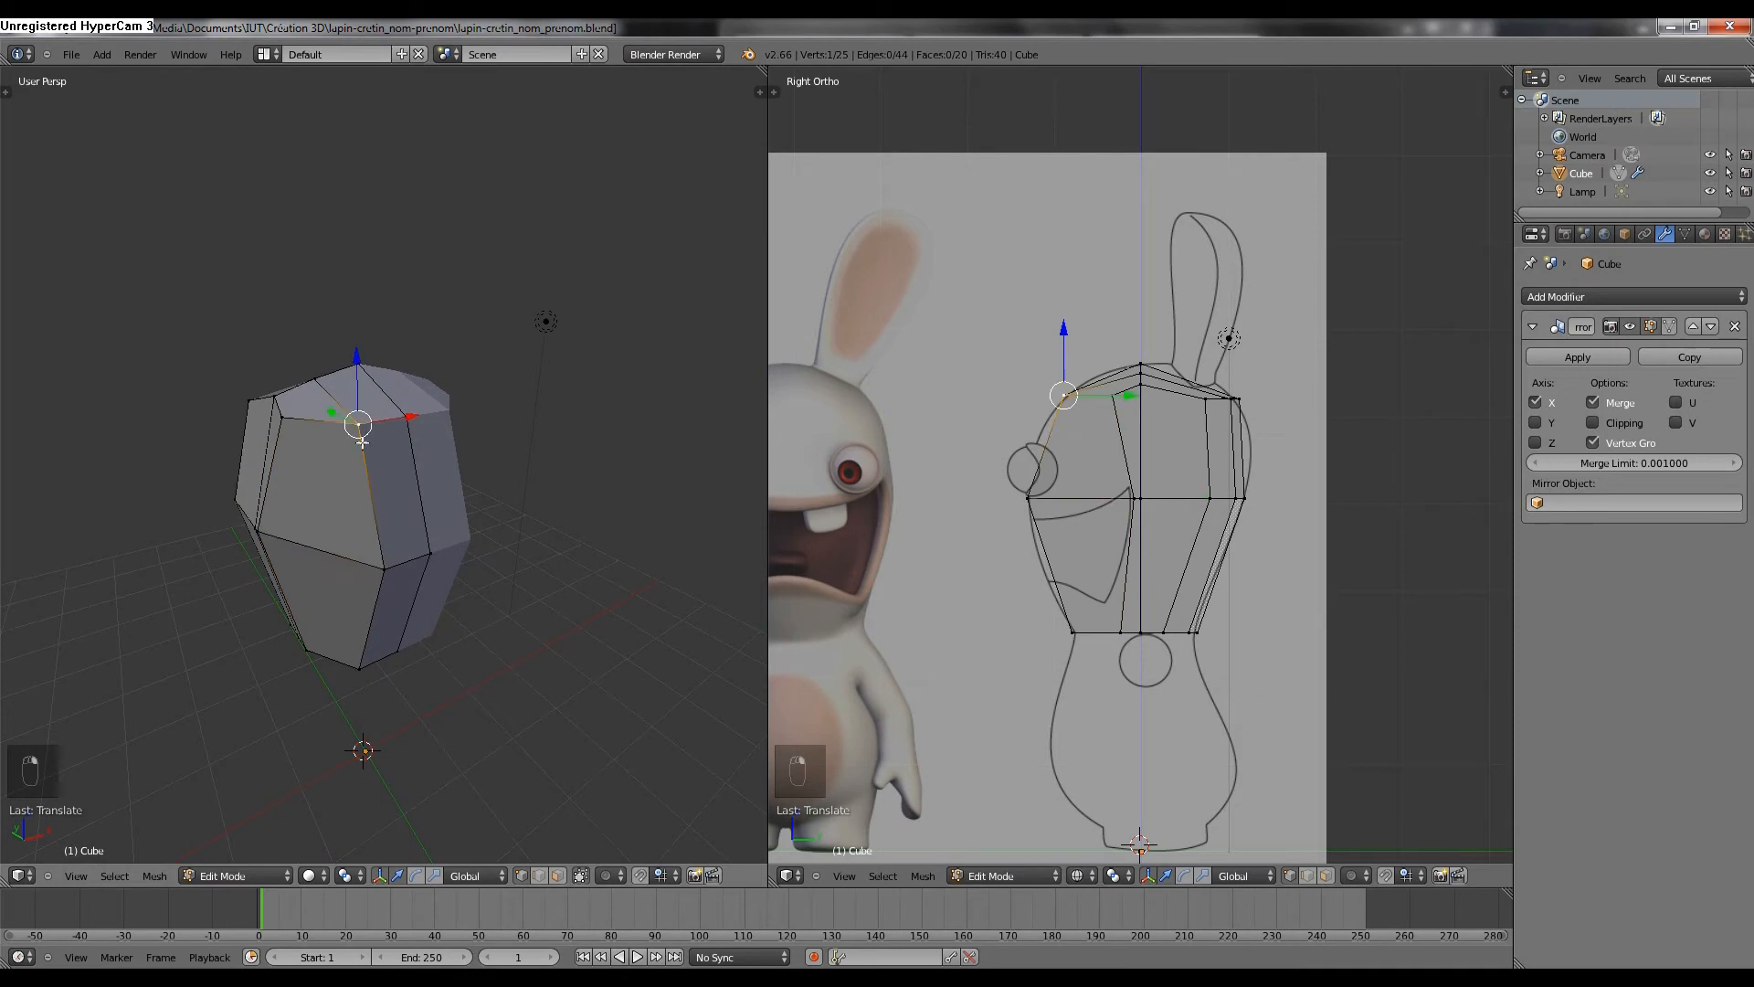
pyautogui.keyDown('shift'); pyautogui.rightClick(382, 568); pyautogui.keyUp('shift')
pyautogui.keyDown('shift'); pyautogui.rightClick(359, 667); pyautogui.keyUp('shift')
pyautogui.moveTo(359, 667); pyautogui.dragTo(419, 560, button='middle')
pyautogui.press('g')
pyautogui.click(417, 592)
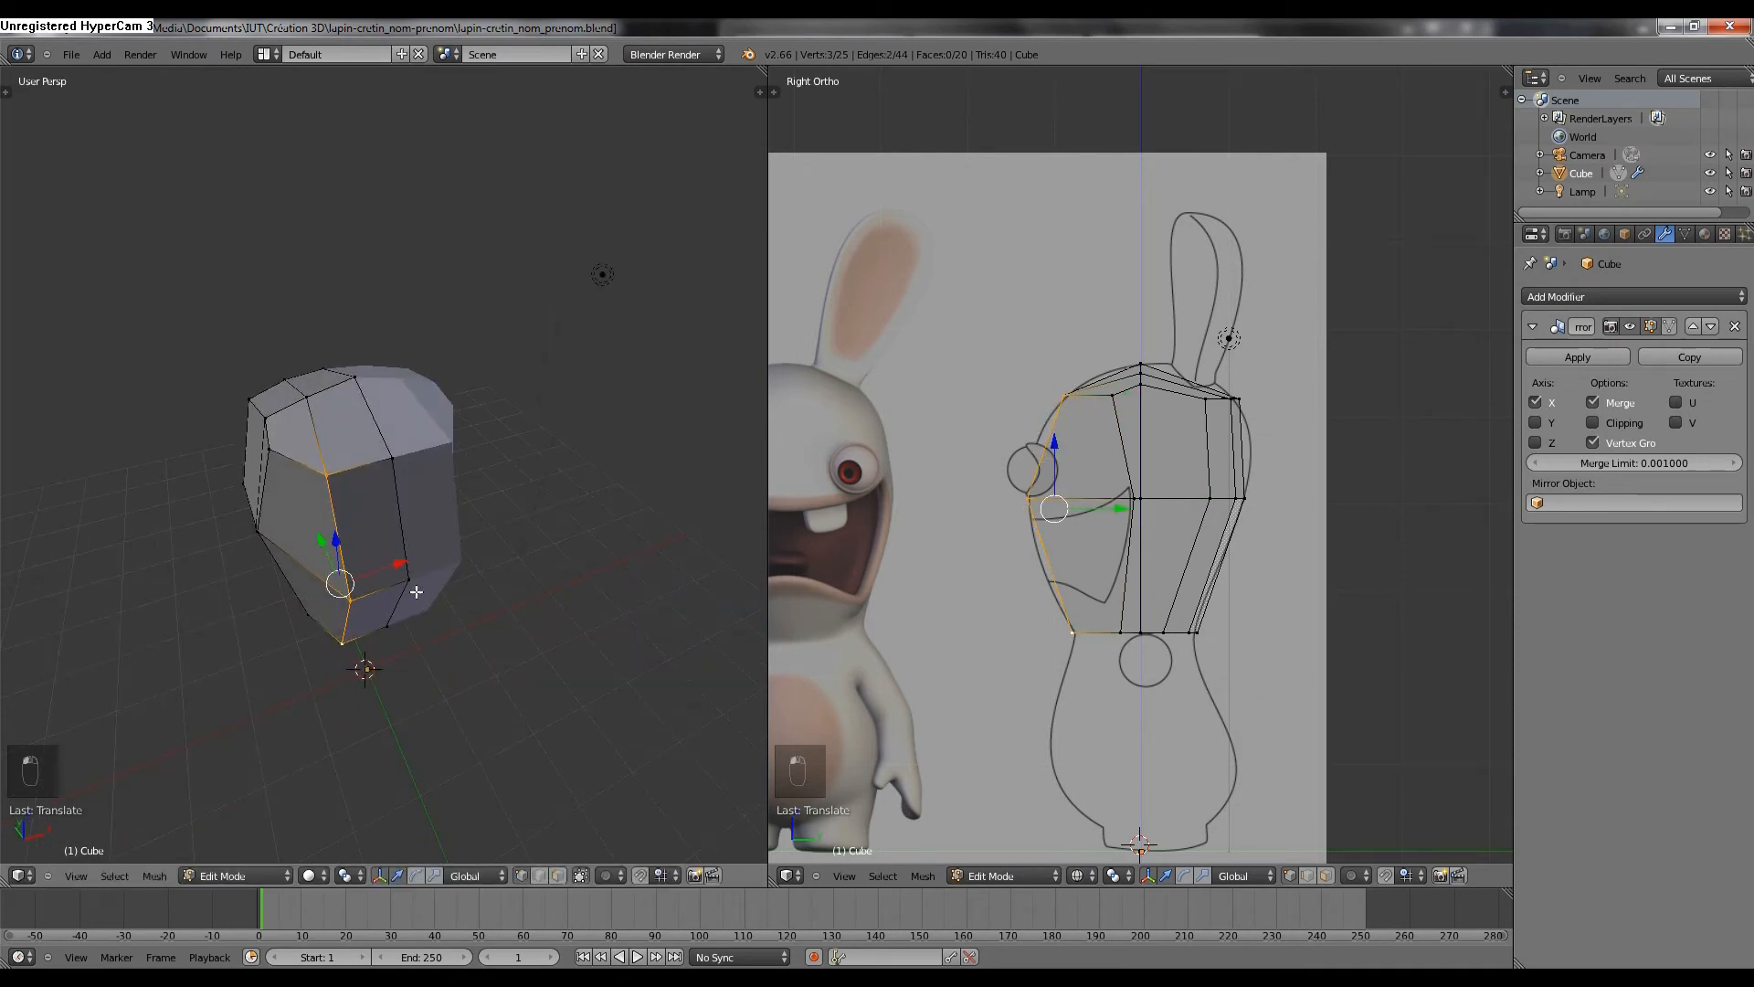
pyautogui.press('g')
pyautogui.click(373, 541)
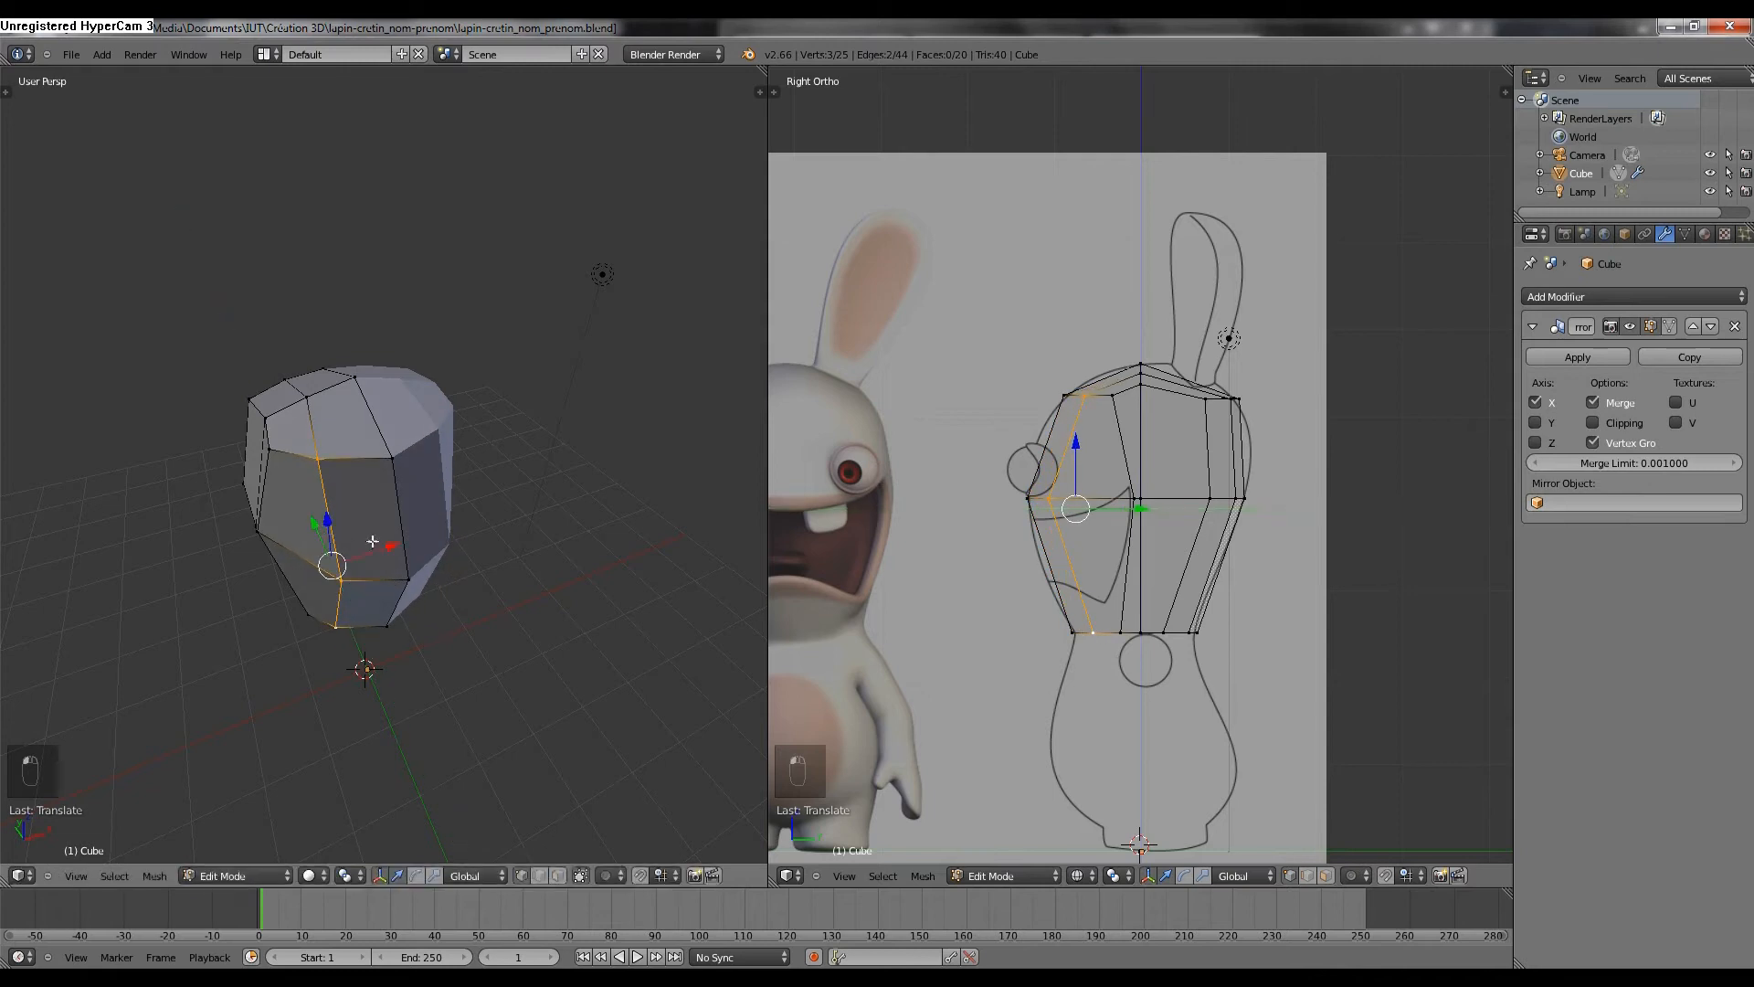
# Add a centred horizontal loop cut around the upper head and flatten it by scaling to 0 along Z.
pyautogui.moveTo(607, 552); pyautogui.dragTo(748, 485, button='middle')
pyautogui.hotkey('ctrl', 'r')
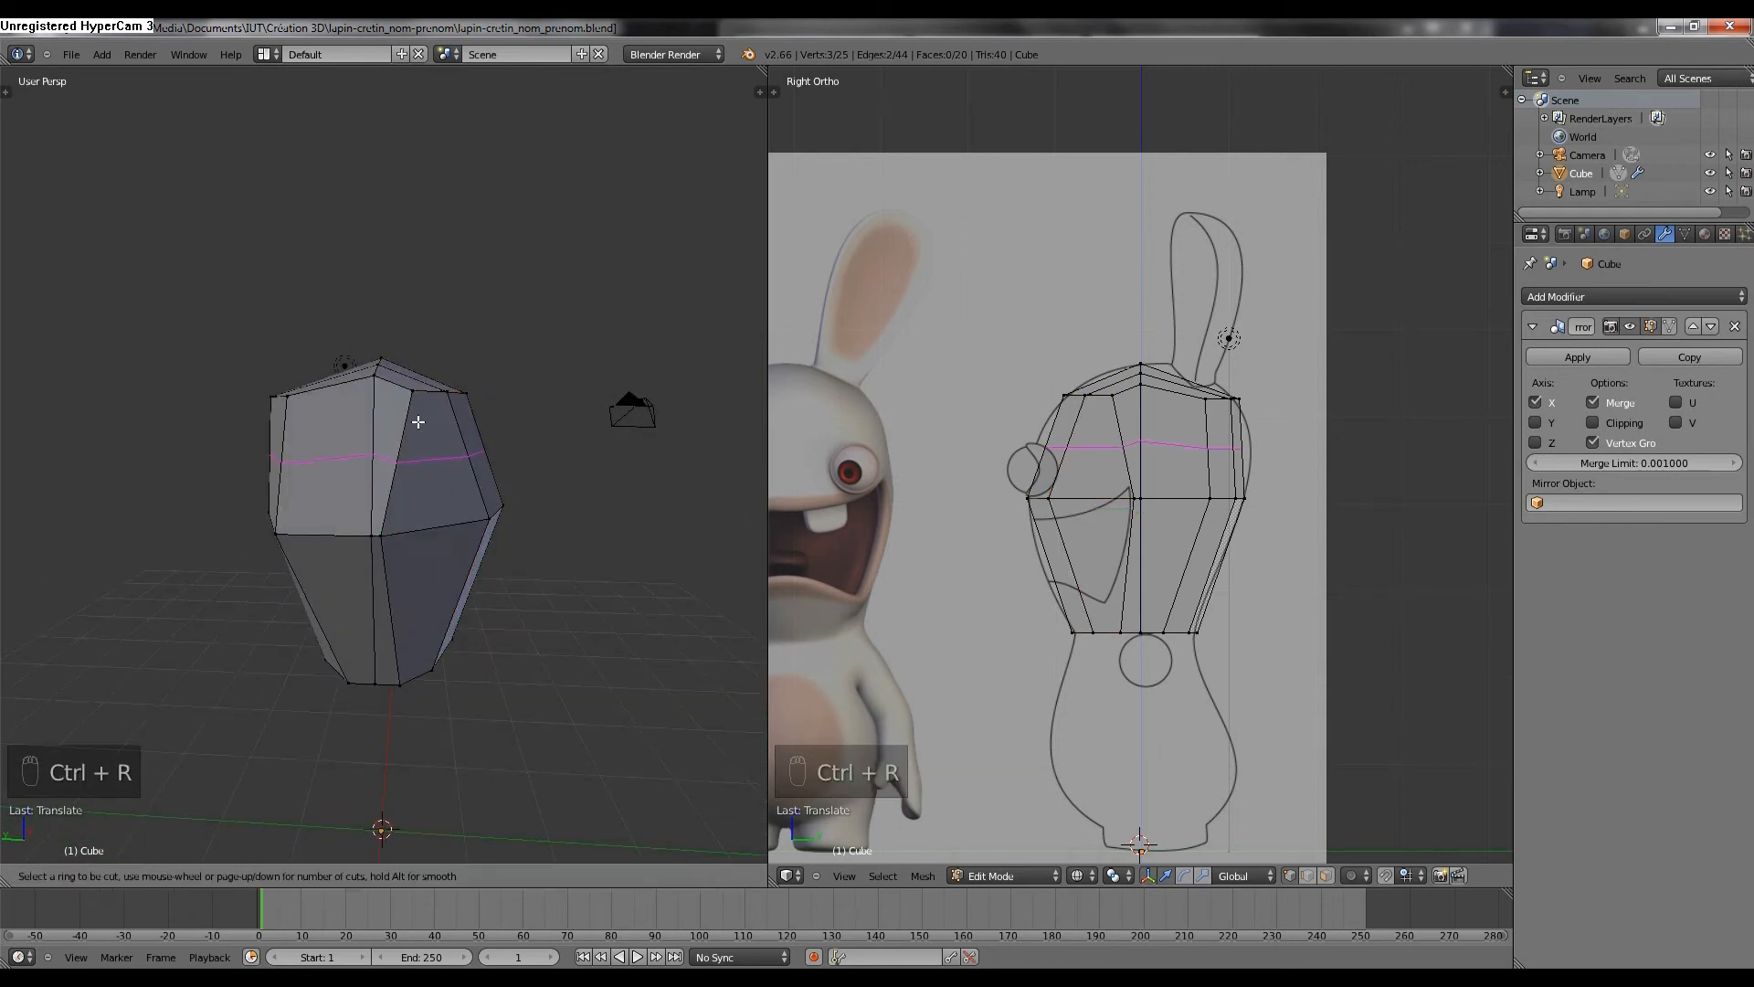
pyautogui.click(418, 422)
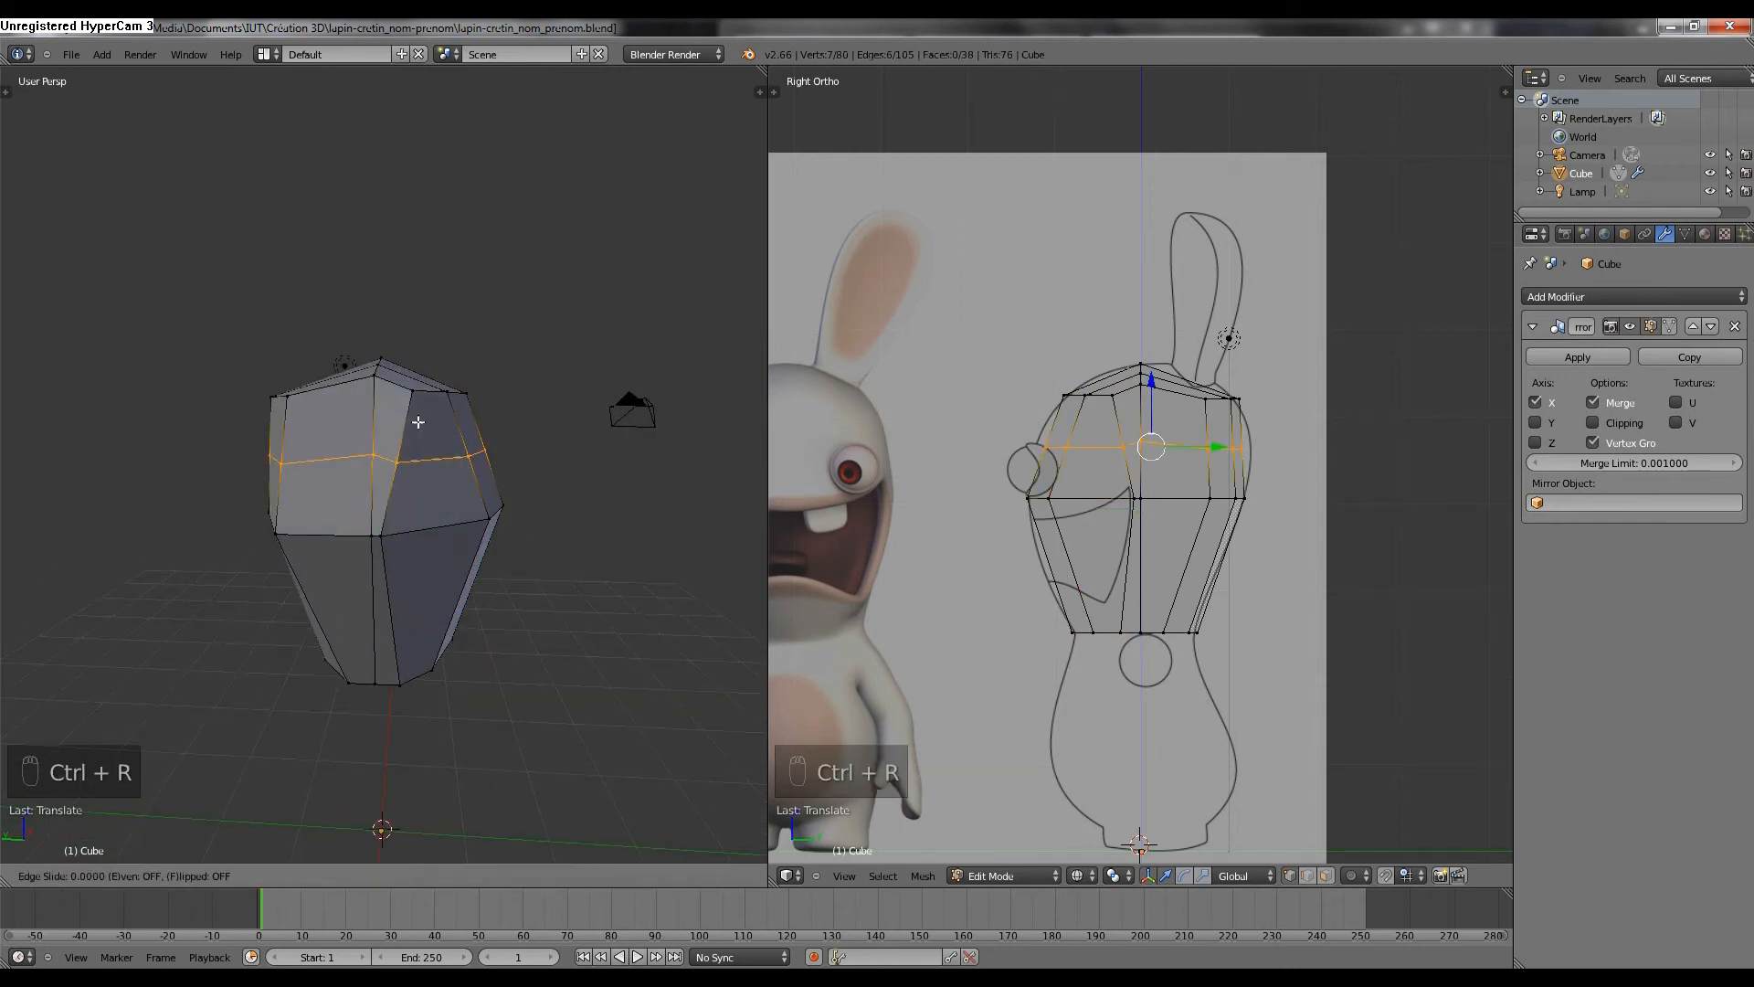
pyautogui.rightClick(502, 421)
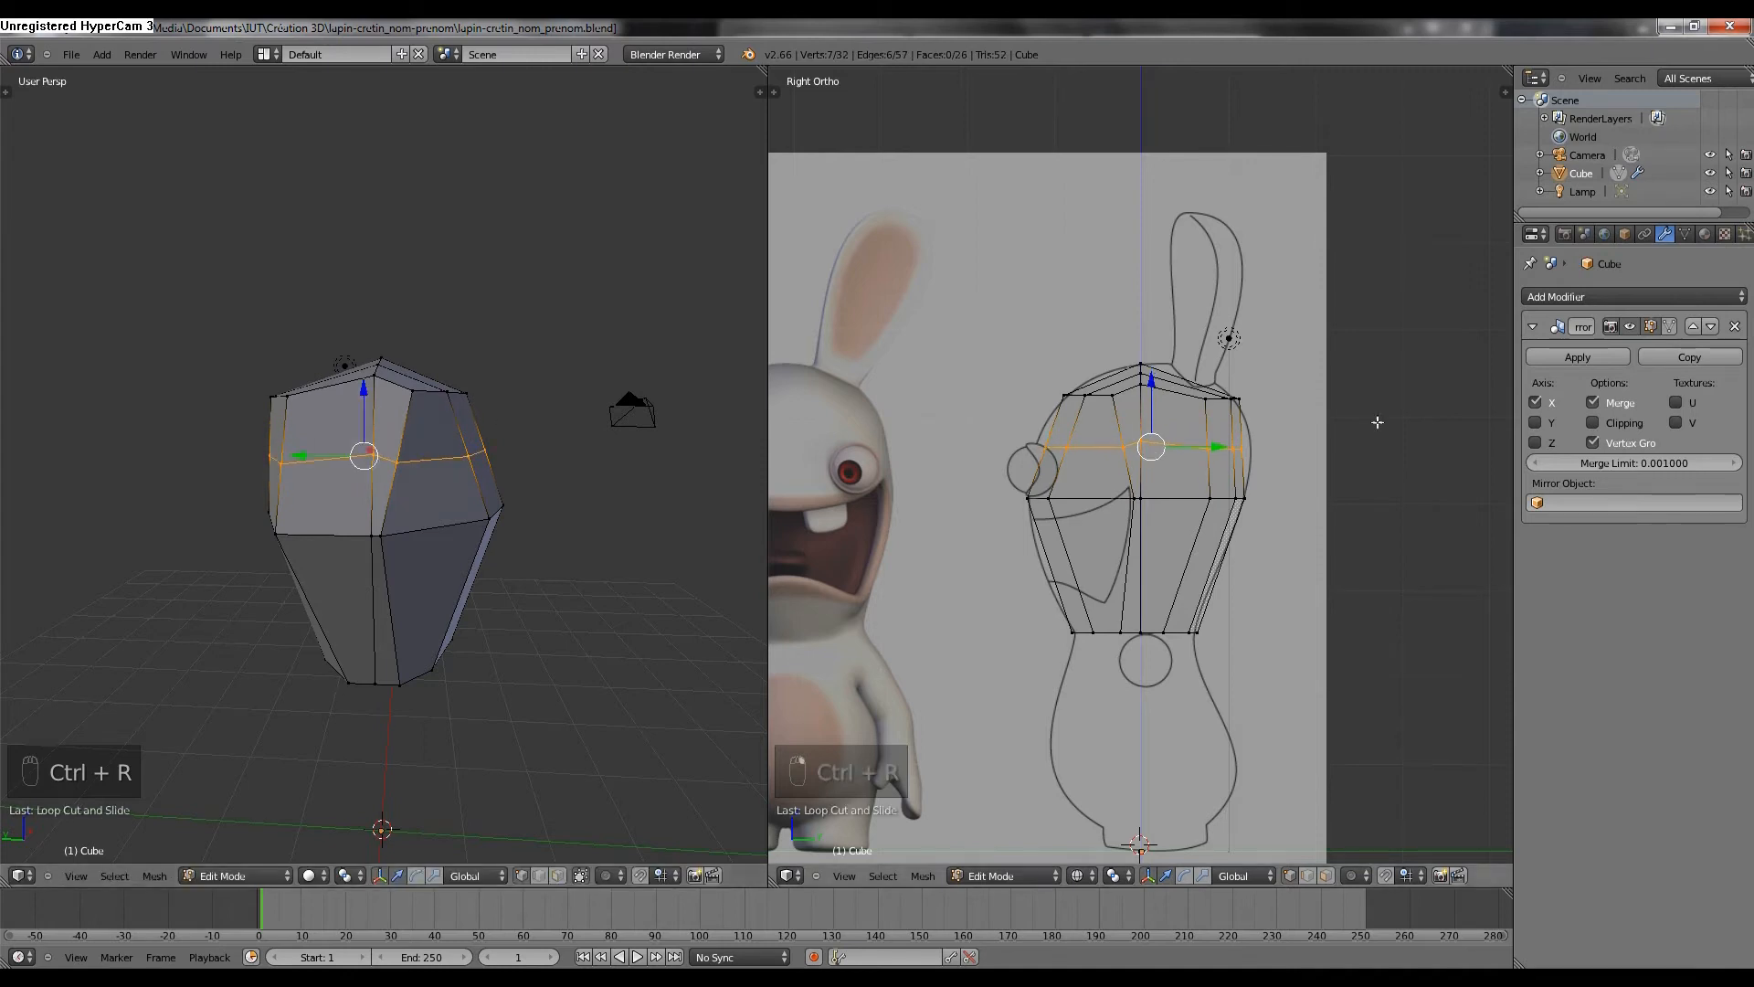
pyautogui.write('sz0')
pyautogui.click(1172, 423)
# Move the front vertex of the new horizontal loop forward along Y onto the profile's forehead outline.
pyautogui.scroll(2, 1068, 454)
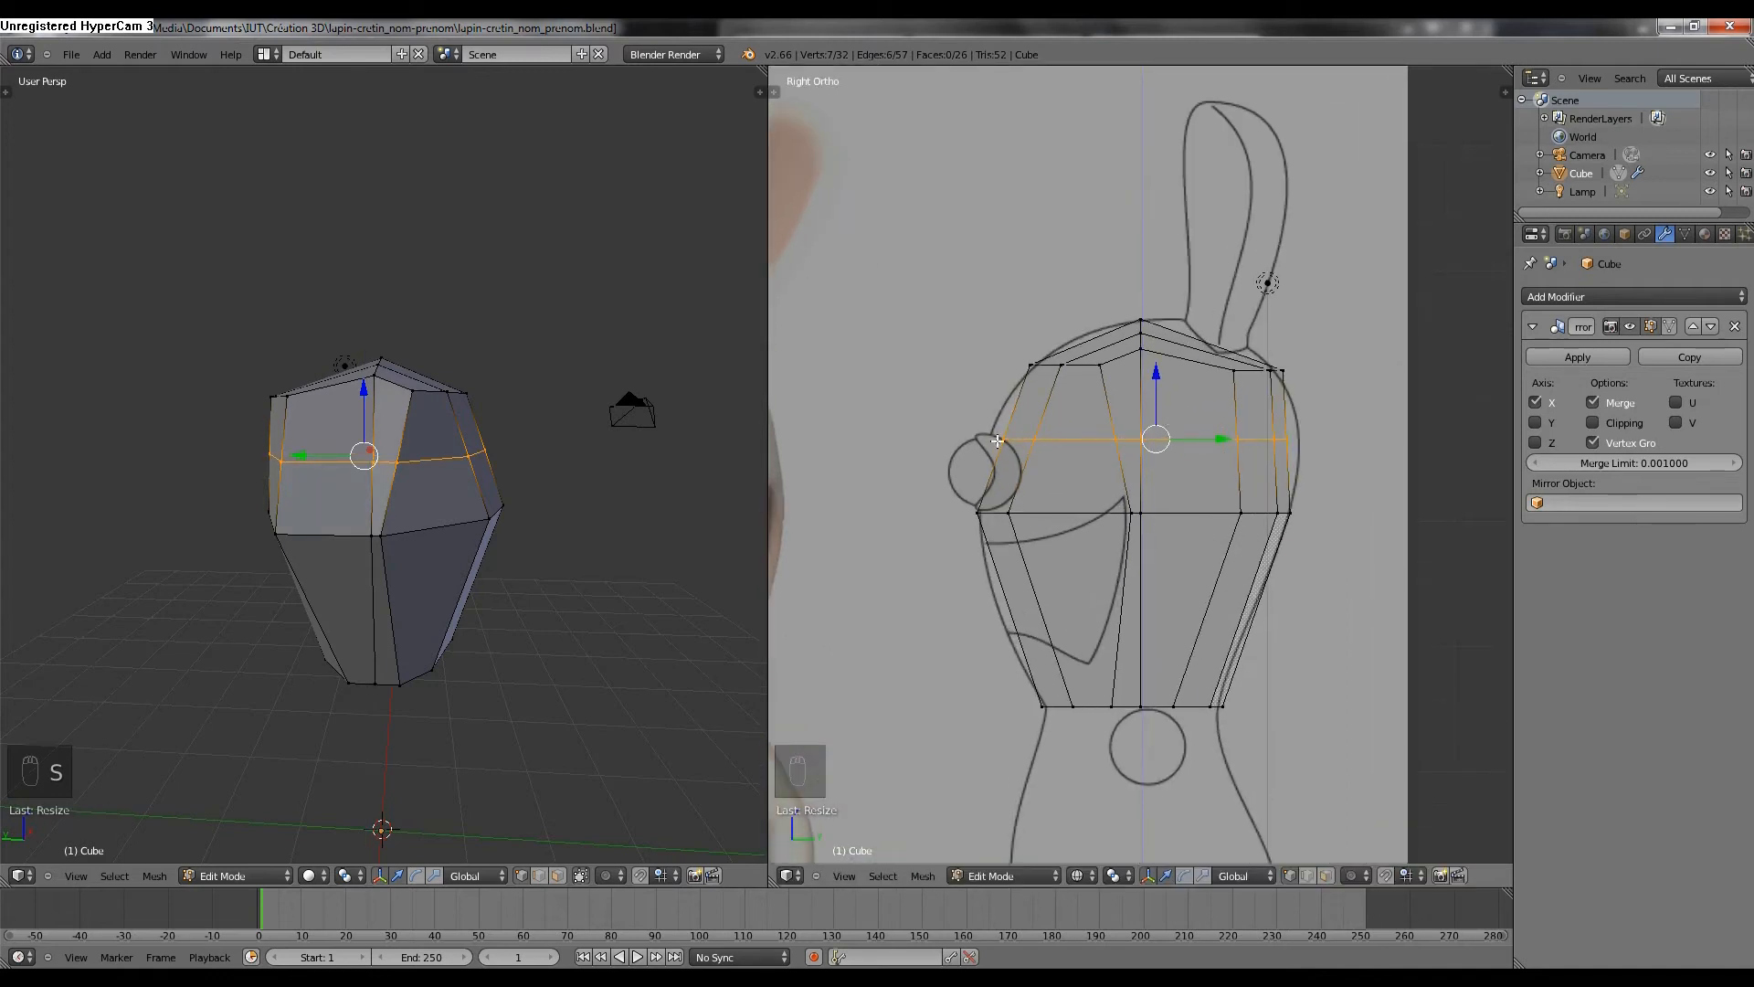
pyautogui.press('a')
pyautogui.press('b')
pyautogui.moveTo(994, 432); pyautogui.dragTo(1163, 436)
pyautogui.rightClick(1103, 438)
# Select the four vertices of the front outer corner column and move them inward along X.
pyautogui.moveTo(696, 481); pyautogui.dragTo(566, 507, button='middle')
pyautogui.keyDown('shift'); pyautogui.click(322, 402); pyautogui.keyUp('shift')
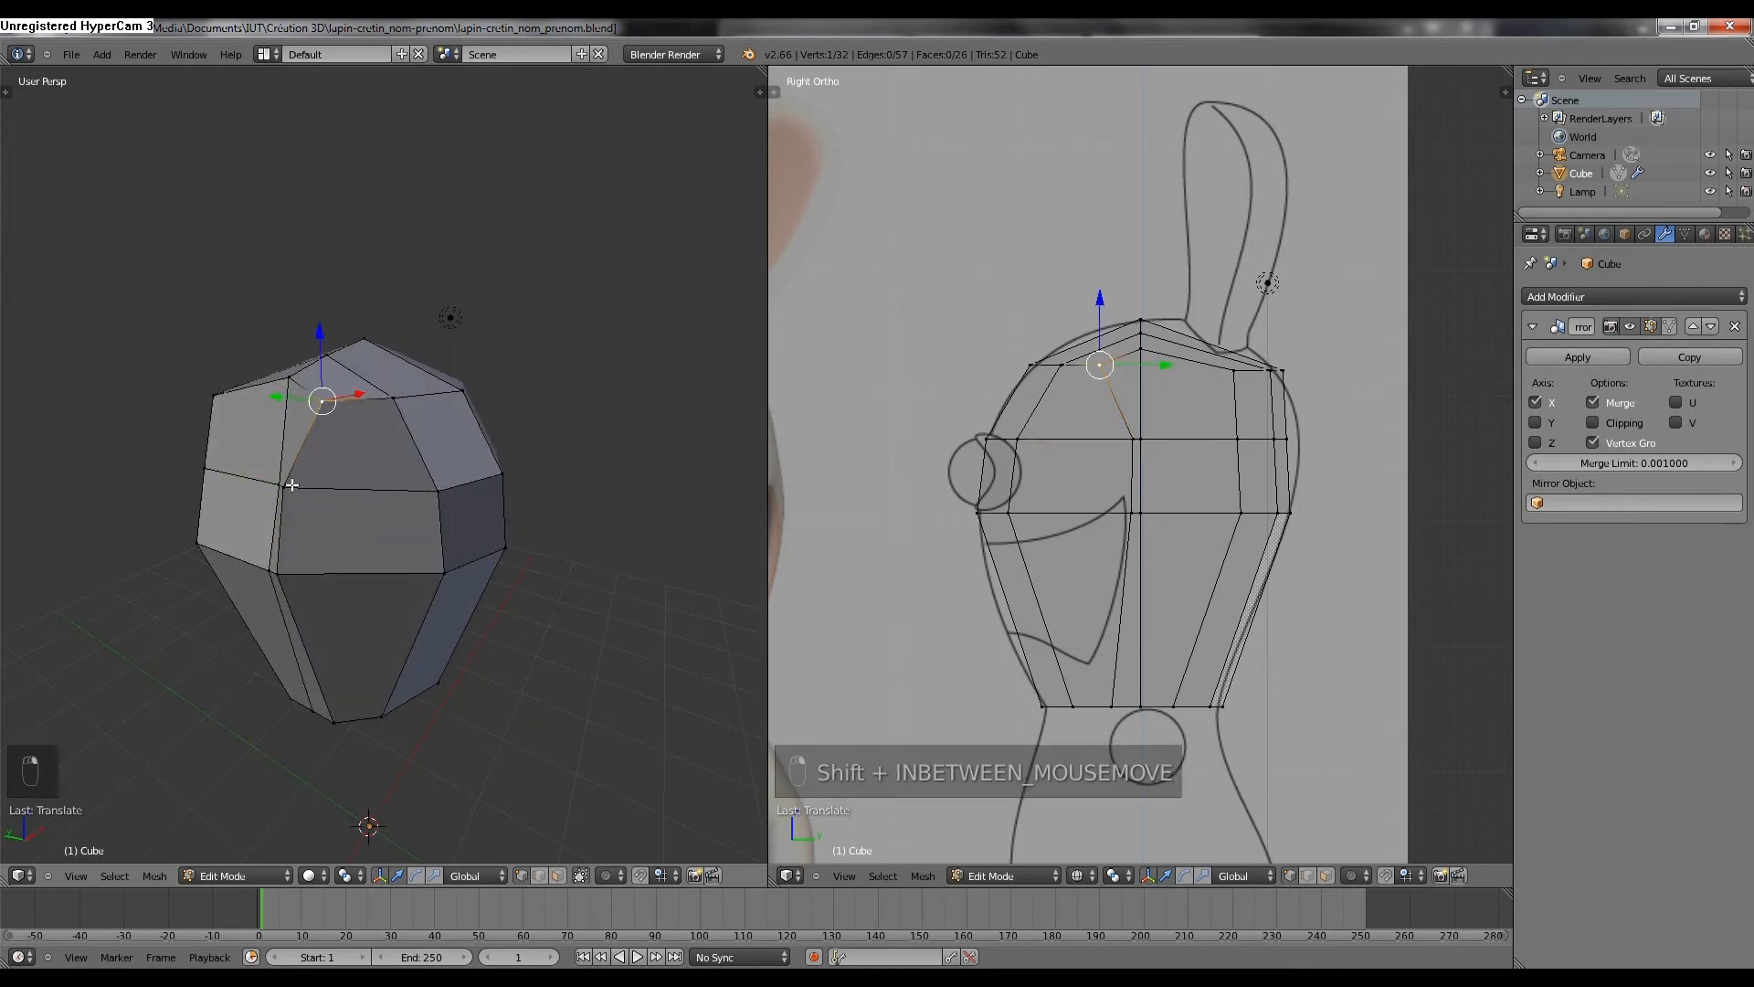
pyautogui.keyDown('shift'); pyautogui.click(293, 599); pyautogui.keyUp('shift')
pyautogui.keyDown('shift'); pyautogui.click(336, 717); pyautogui.keyUp('shift')
pyautogui.moveTo(337, 717); pyautogui.dragTo(310, 562, button='middle')
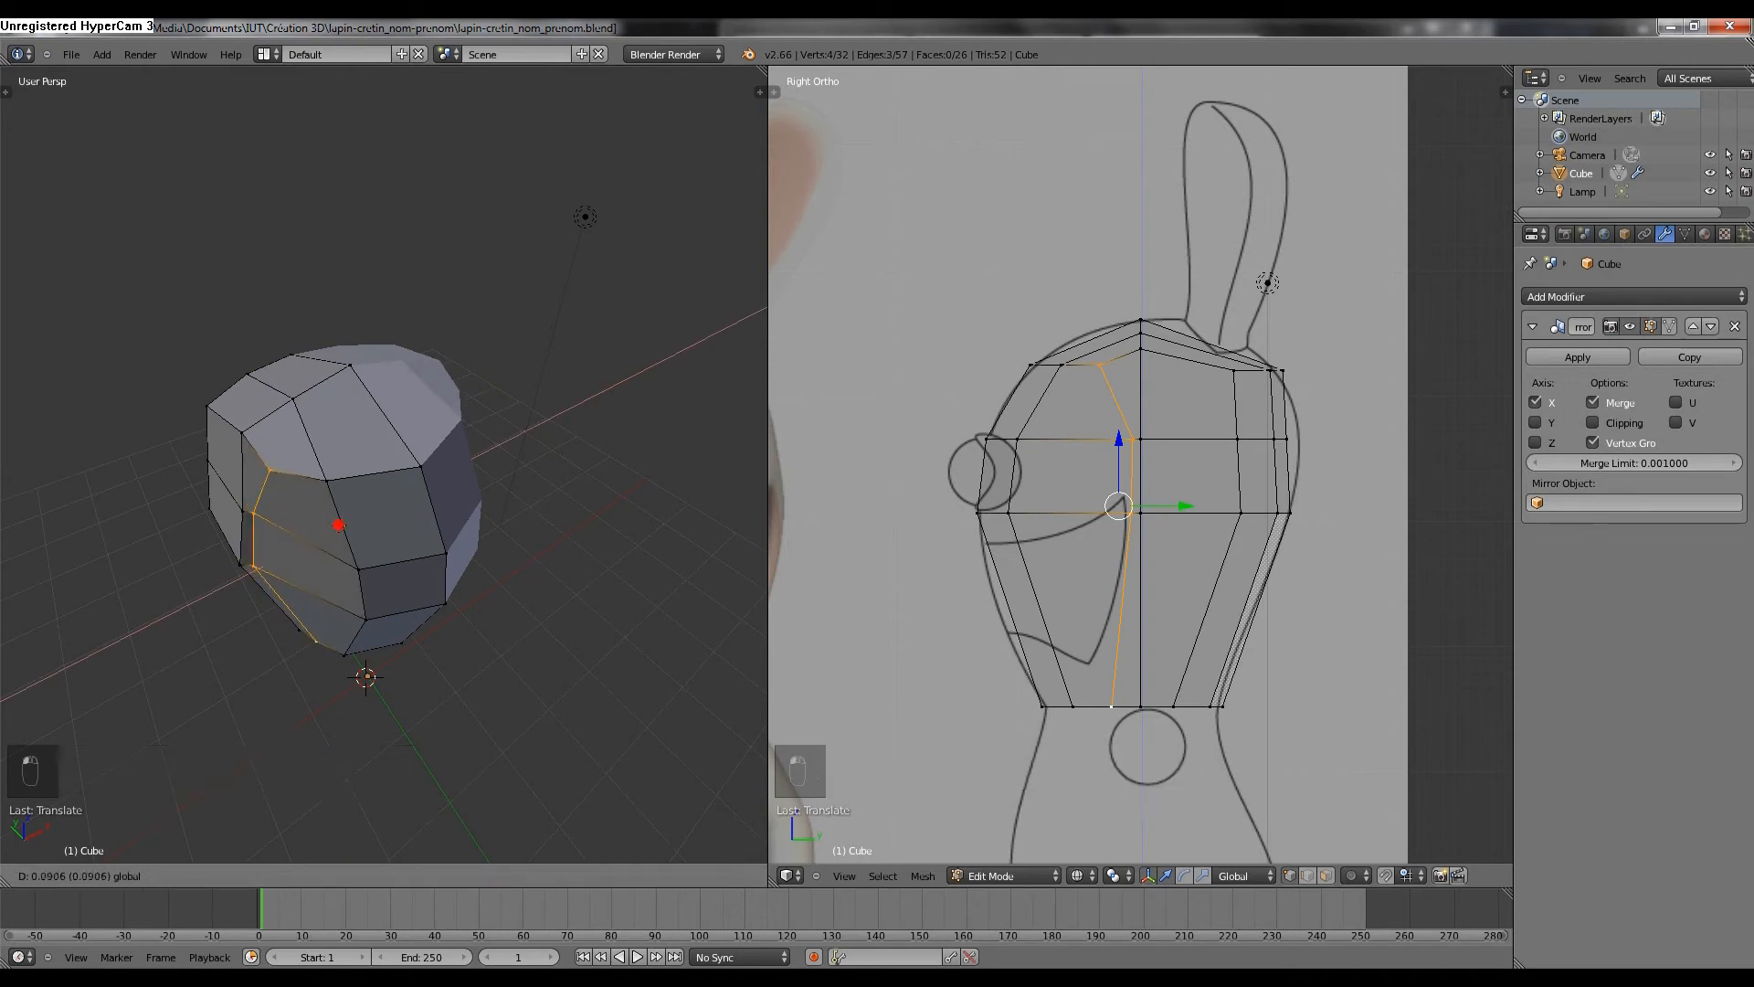
pyautogui.click(341, 525)
# Move the four front outer corner vertices forward along Y to even out the cheek curve.
pyautogui.moveTo(340, 525); pyautogui.dragTo(385, 552, button='middle')
pyautogui.press('g')
pyautogui.press('y')
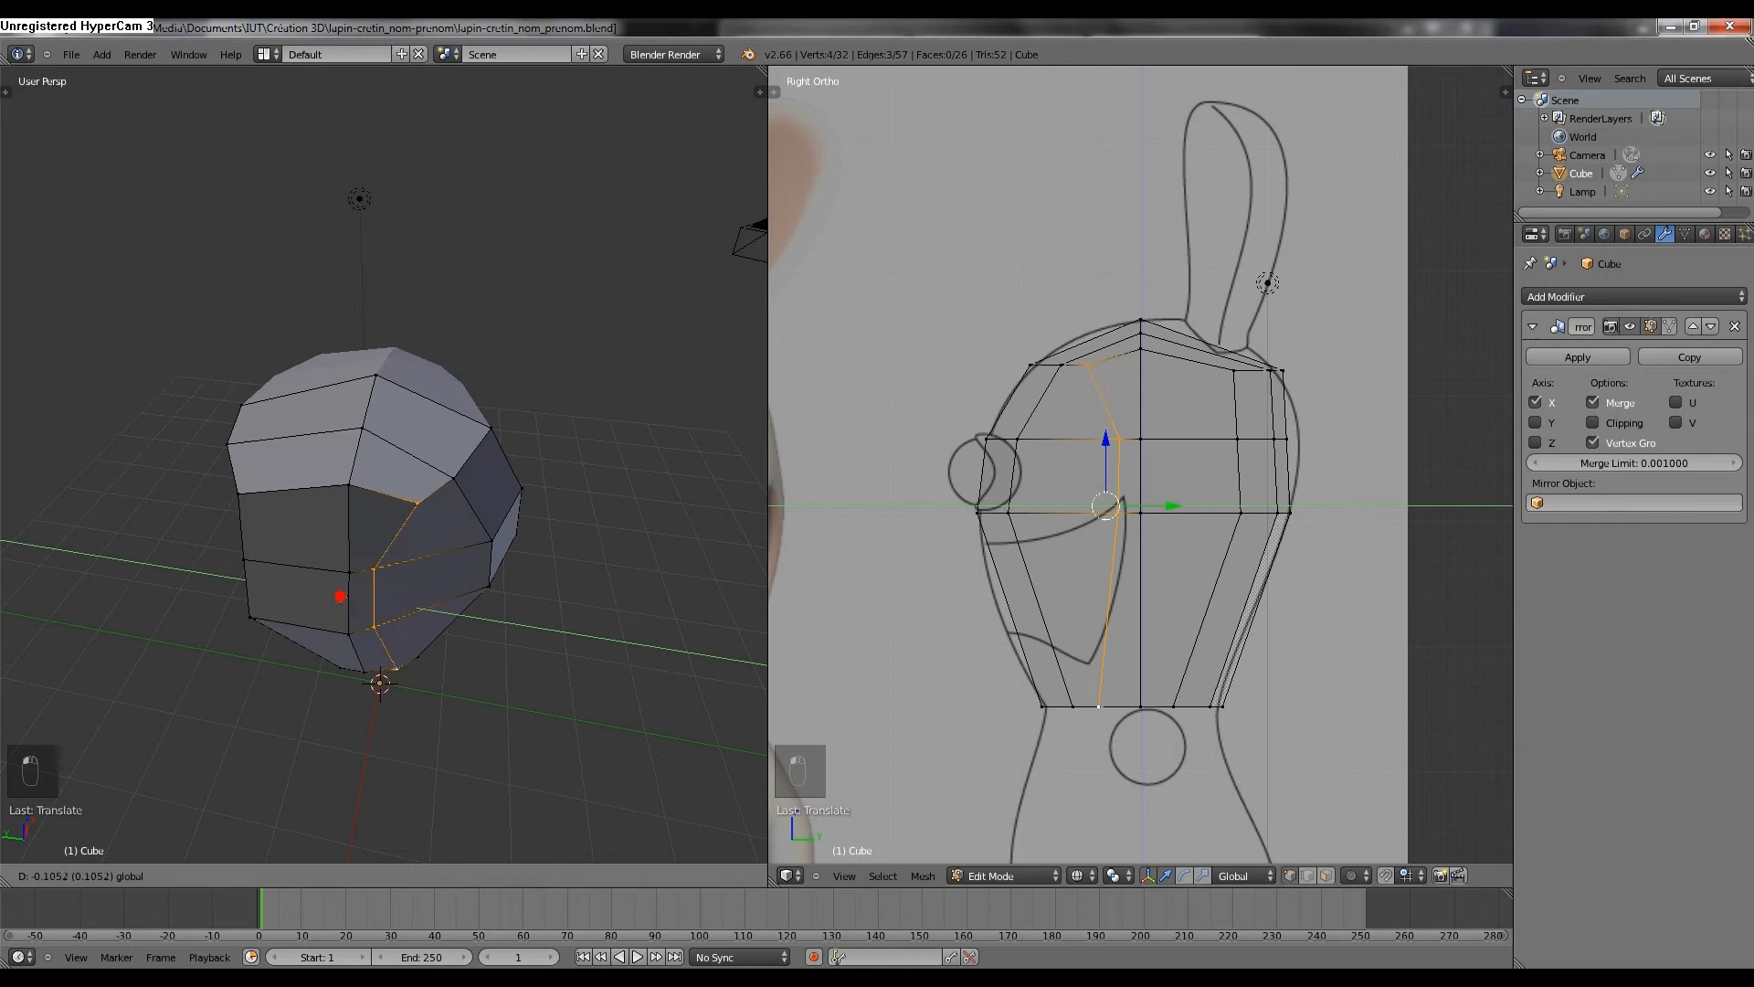
pyautogui.click(347, 593)
pyautogui.moveTo(347, 594); pyautogui.dragTo(401, 604, button='middle')
pyautogui.press('g')
pyautogui.press('y')
pyautogui.click(370, 590)
# Move the top vertex of the front outer corner column back along Y.
pyautogui.rightClick(402, 559)
pyautogui.rightClick(428, 492)
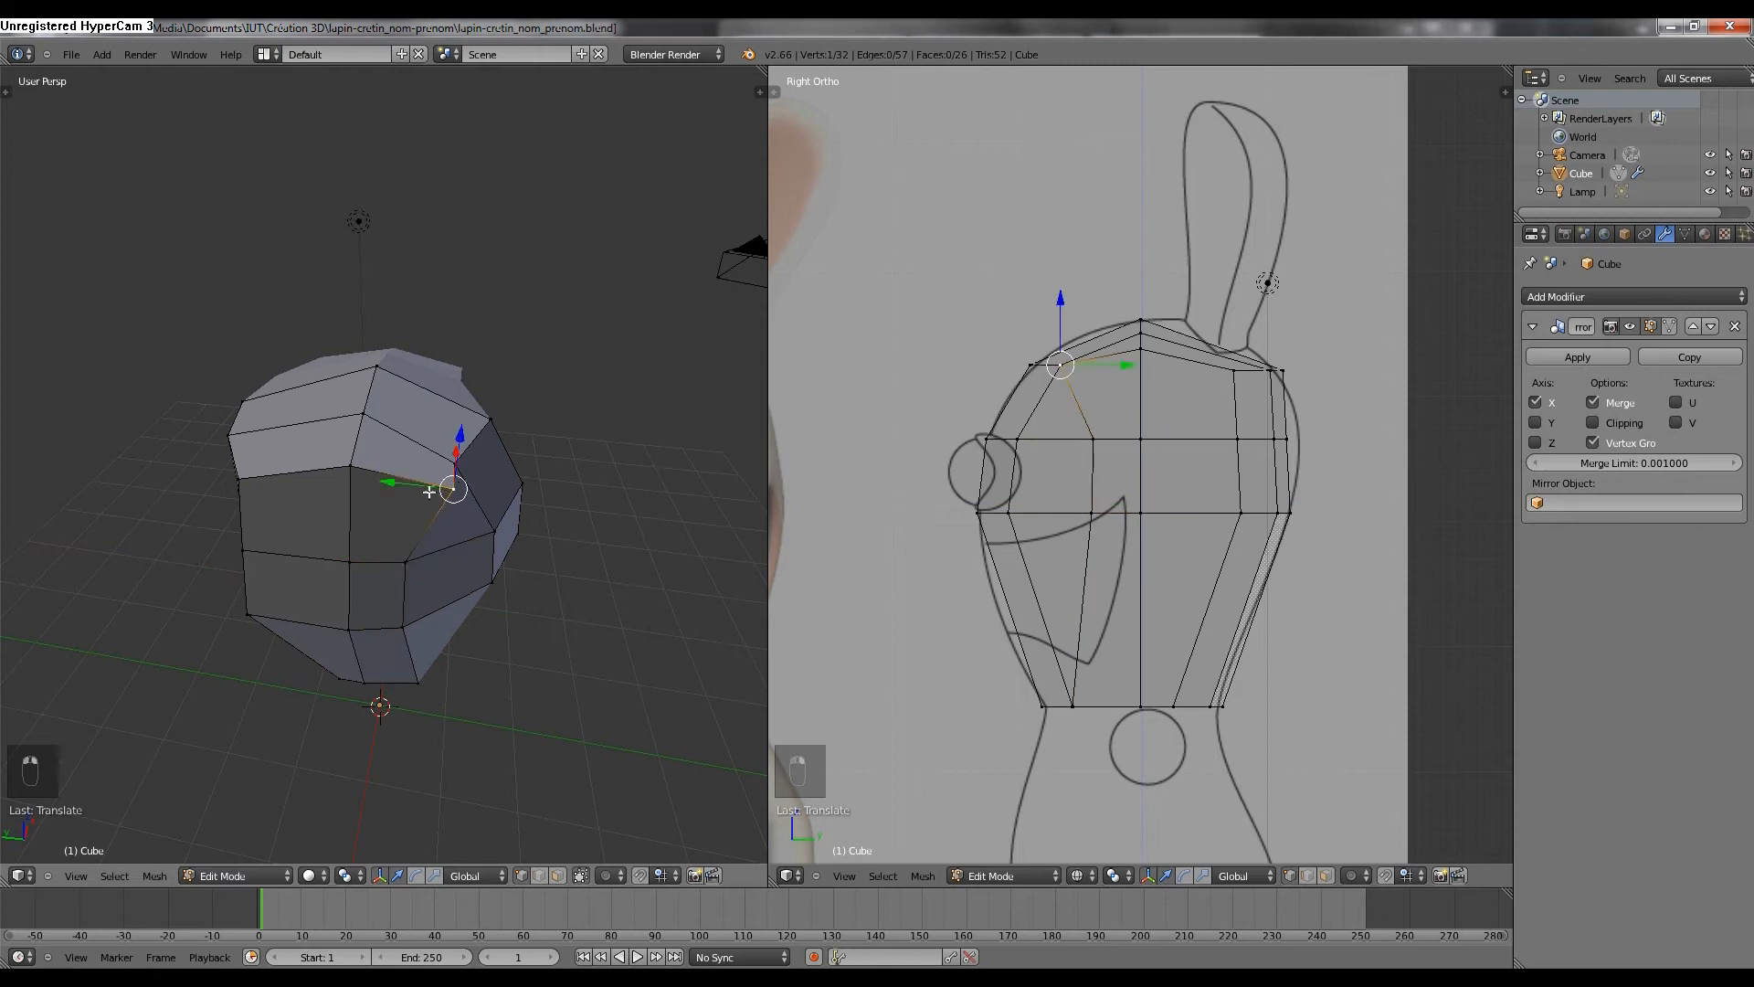
pyautogui.rightClick(402, 483)
# Move the two middle vertices of the front outer corner column further forward along Y.
pyautogui.rightClick(406, 578)
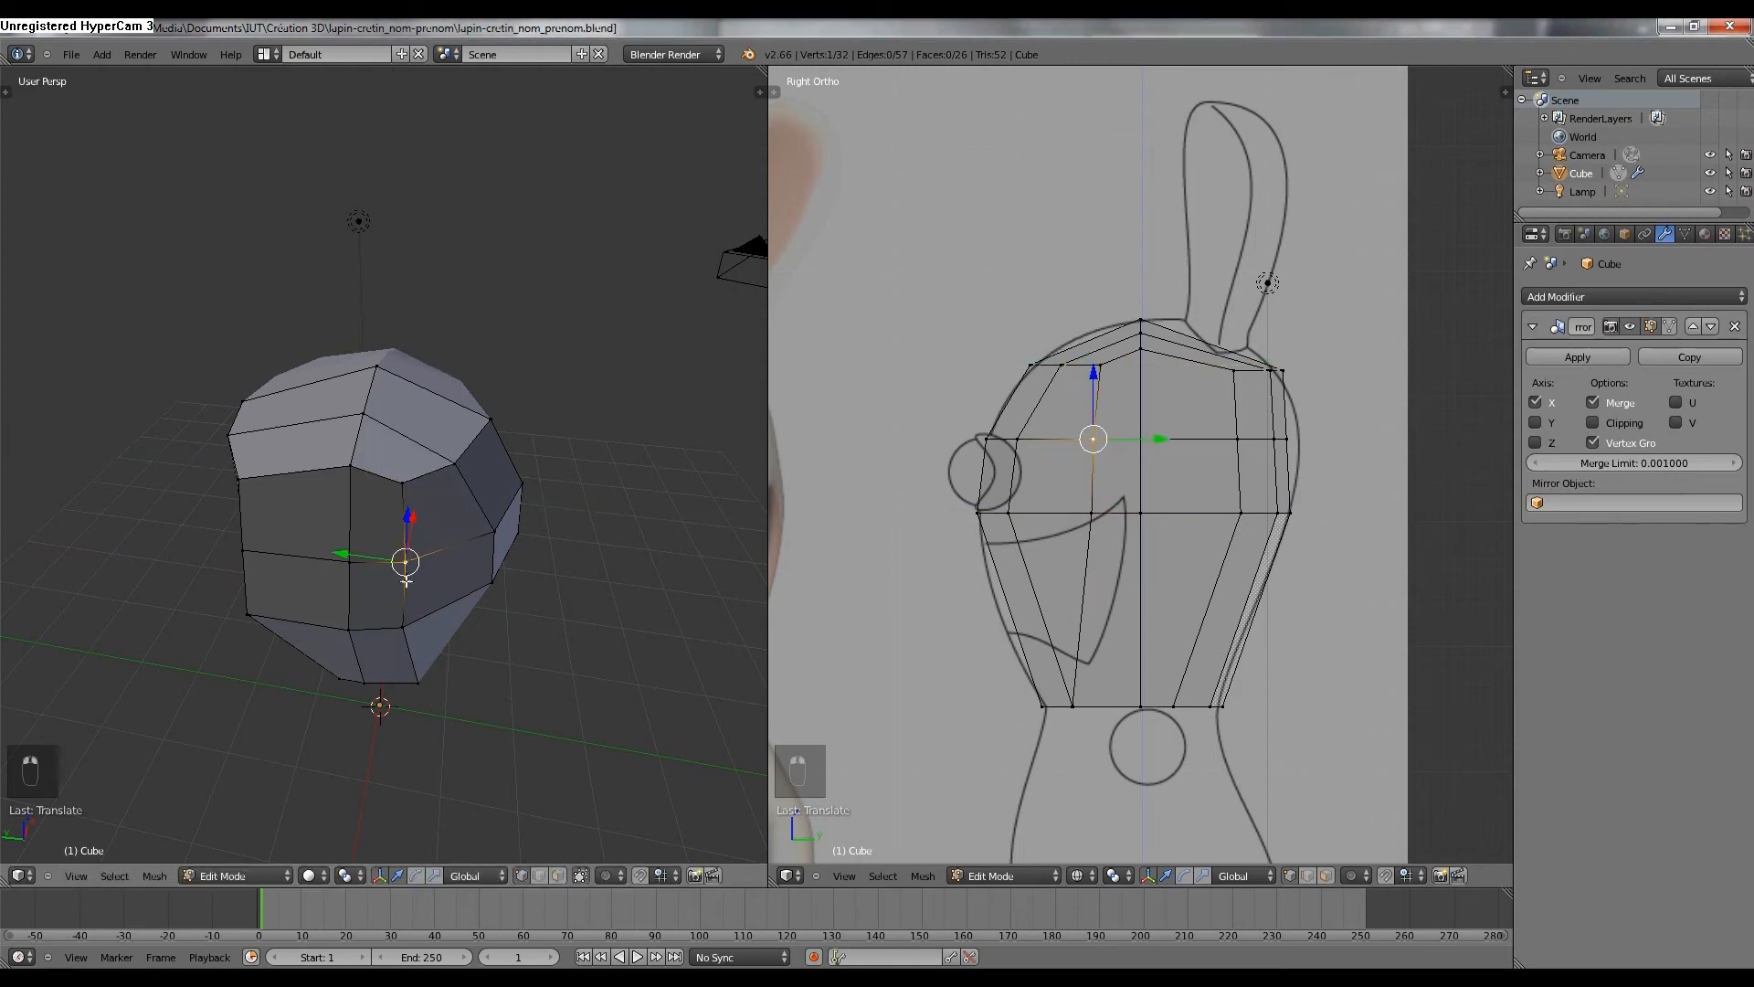
pyautogui.rightClick(408, 624)
pyautogui.keyDown('shift'); pyautogui.rightClick(409, 556); pyautogui.keyUp('shift')
pyautogui.press('g')
pyautogui.click(388, 594)
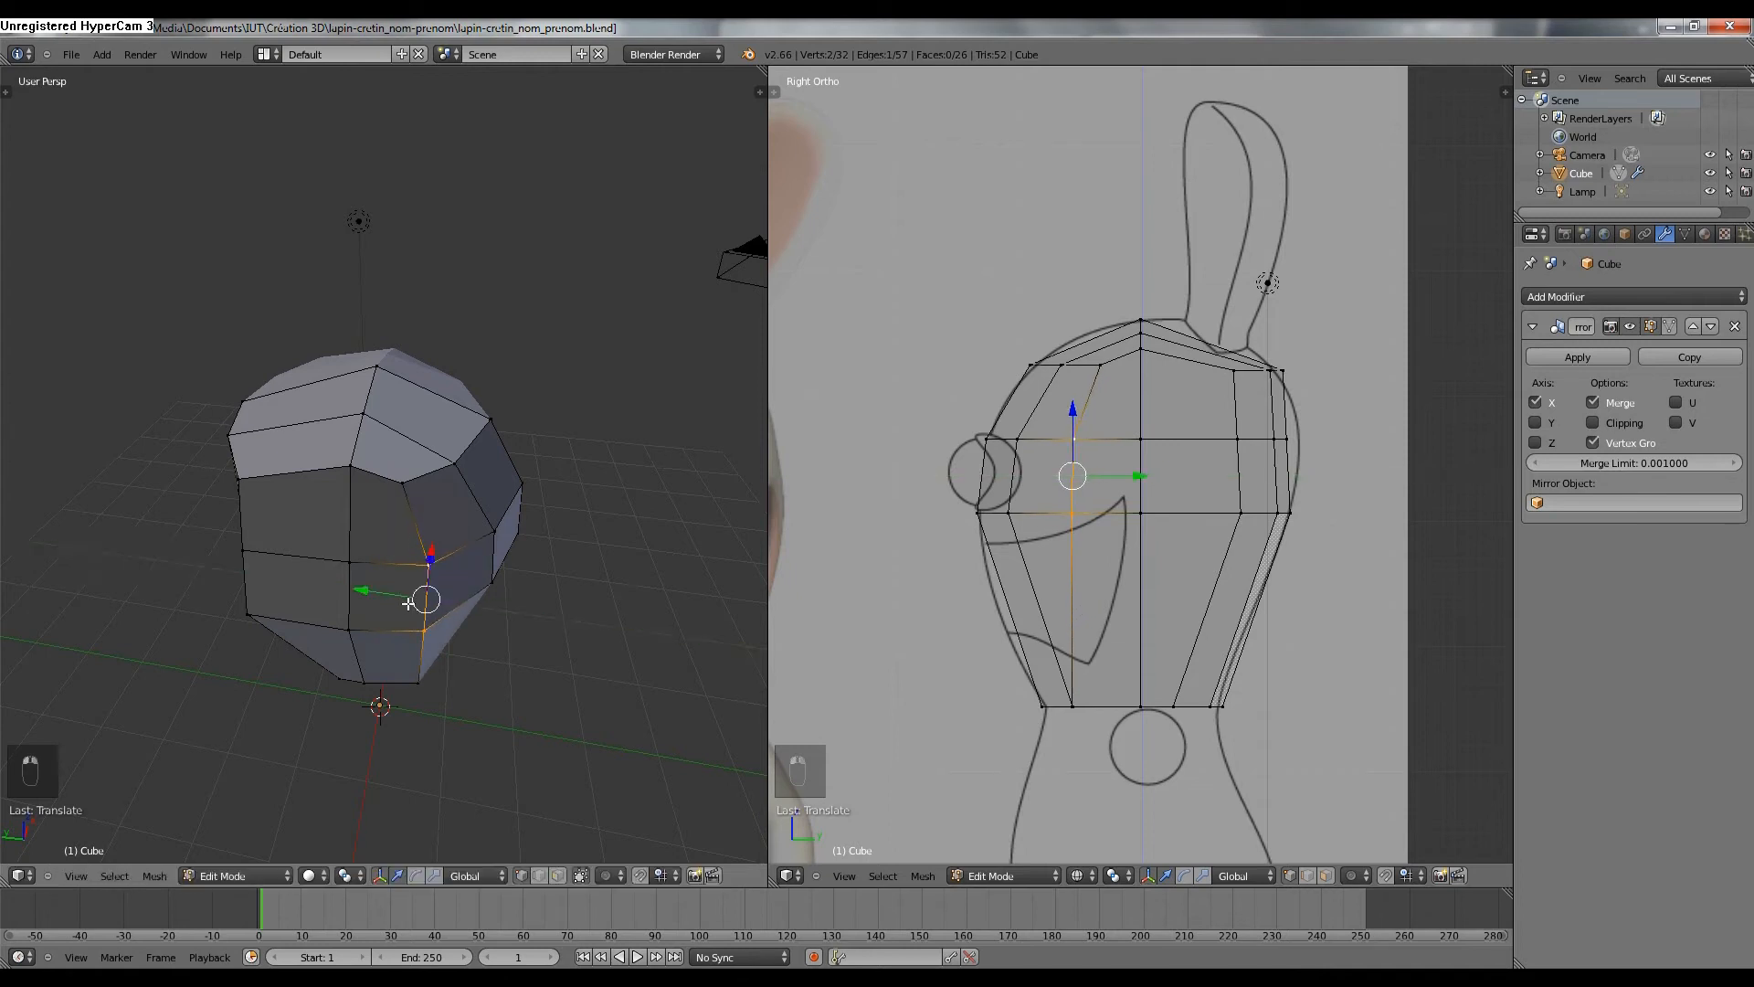
# Move the bottom vertex of the front outer corner column back along Y.
pyautogui.moveTo(388, 594); pyautogui.dragTo(407, 737, button='middle')
pyautogui.rightClick(399, 719)
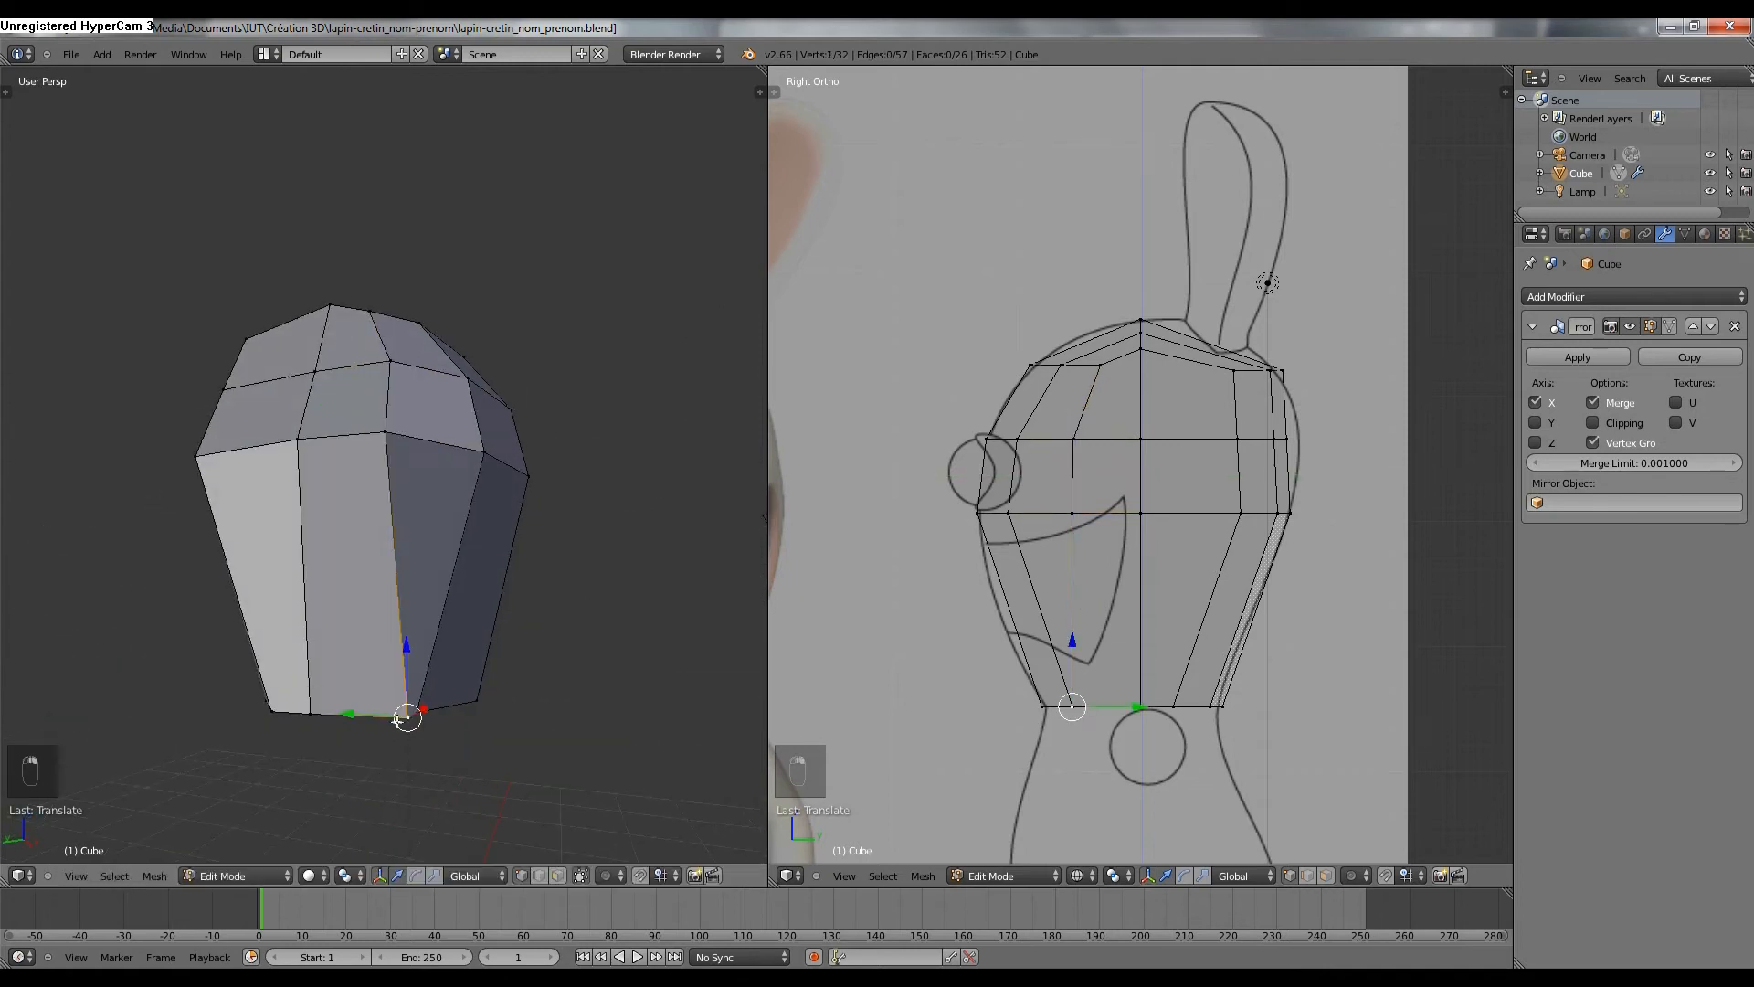
pyautogui.press('g')
pyautogui.press('y')
pyautogui.click(343, 716)
pyautogui.moveTo(343, 717); pyautogui.dragTo(222, 765, button='middle')
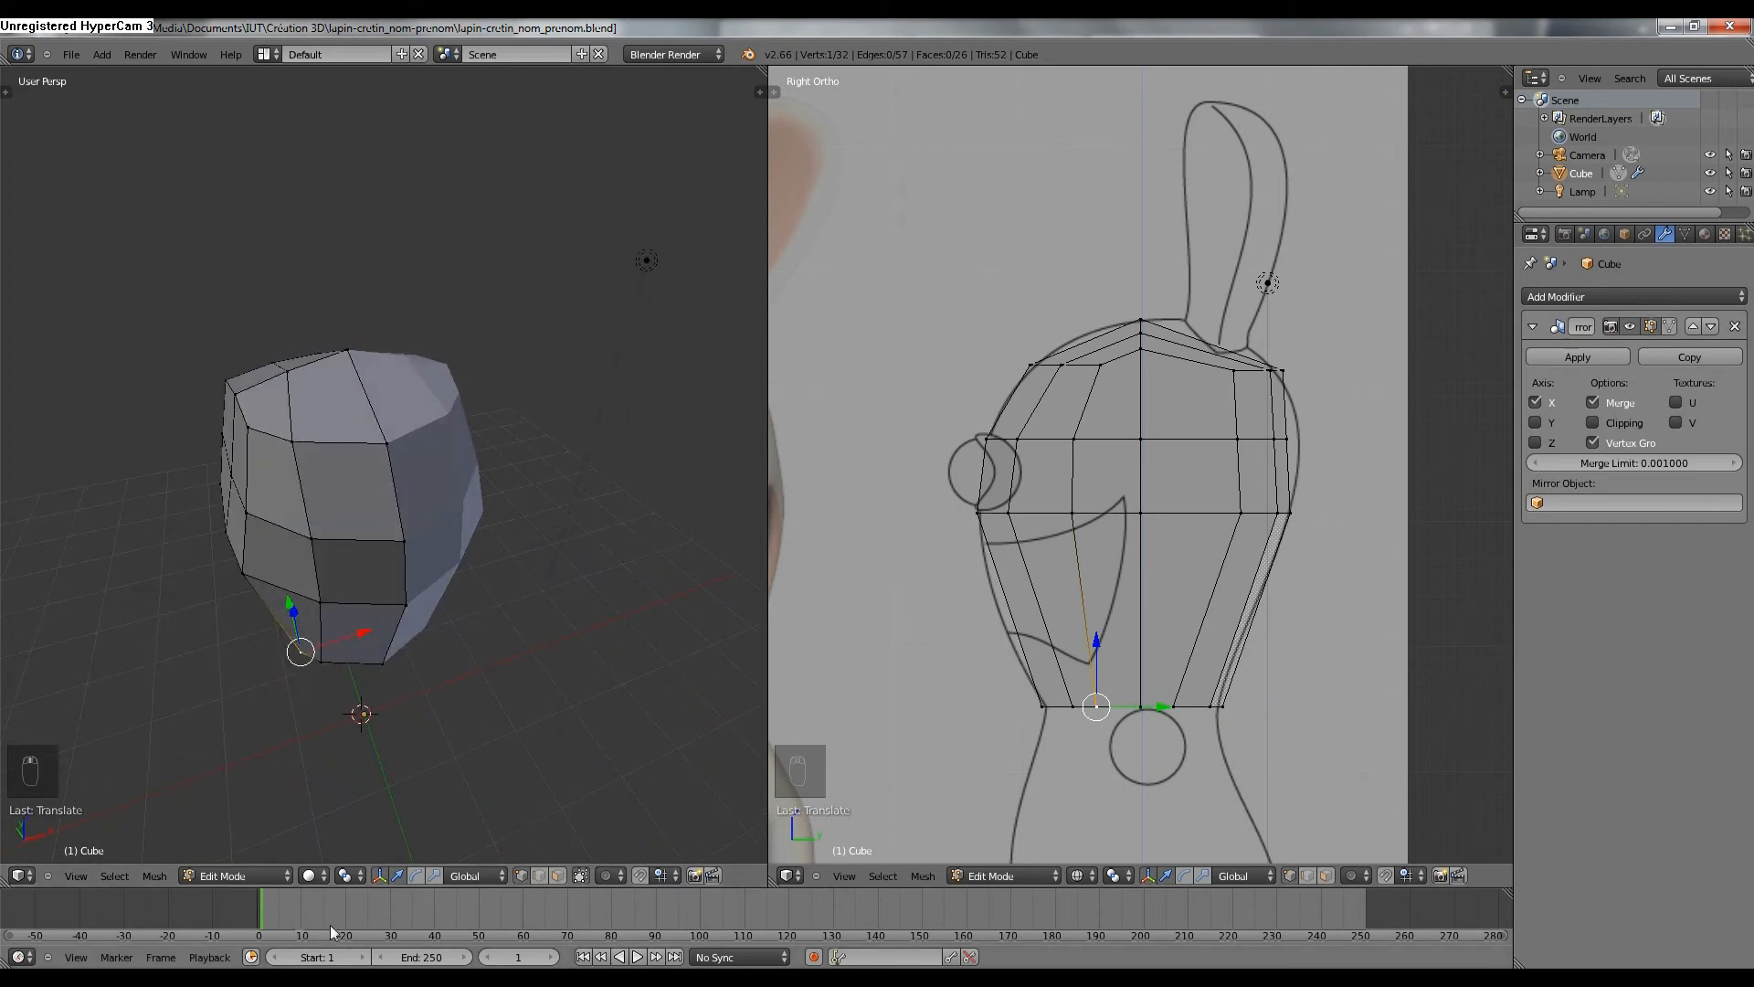
# Switch to face selection and select the three faces of the strip between the front and the side of the head.
pyautogui.click(559, 877)
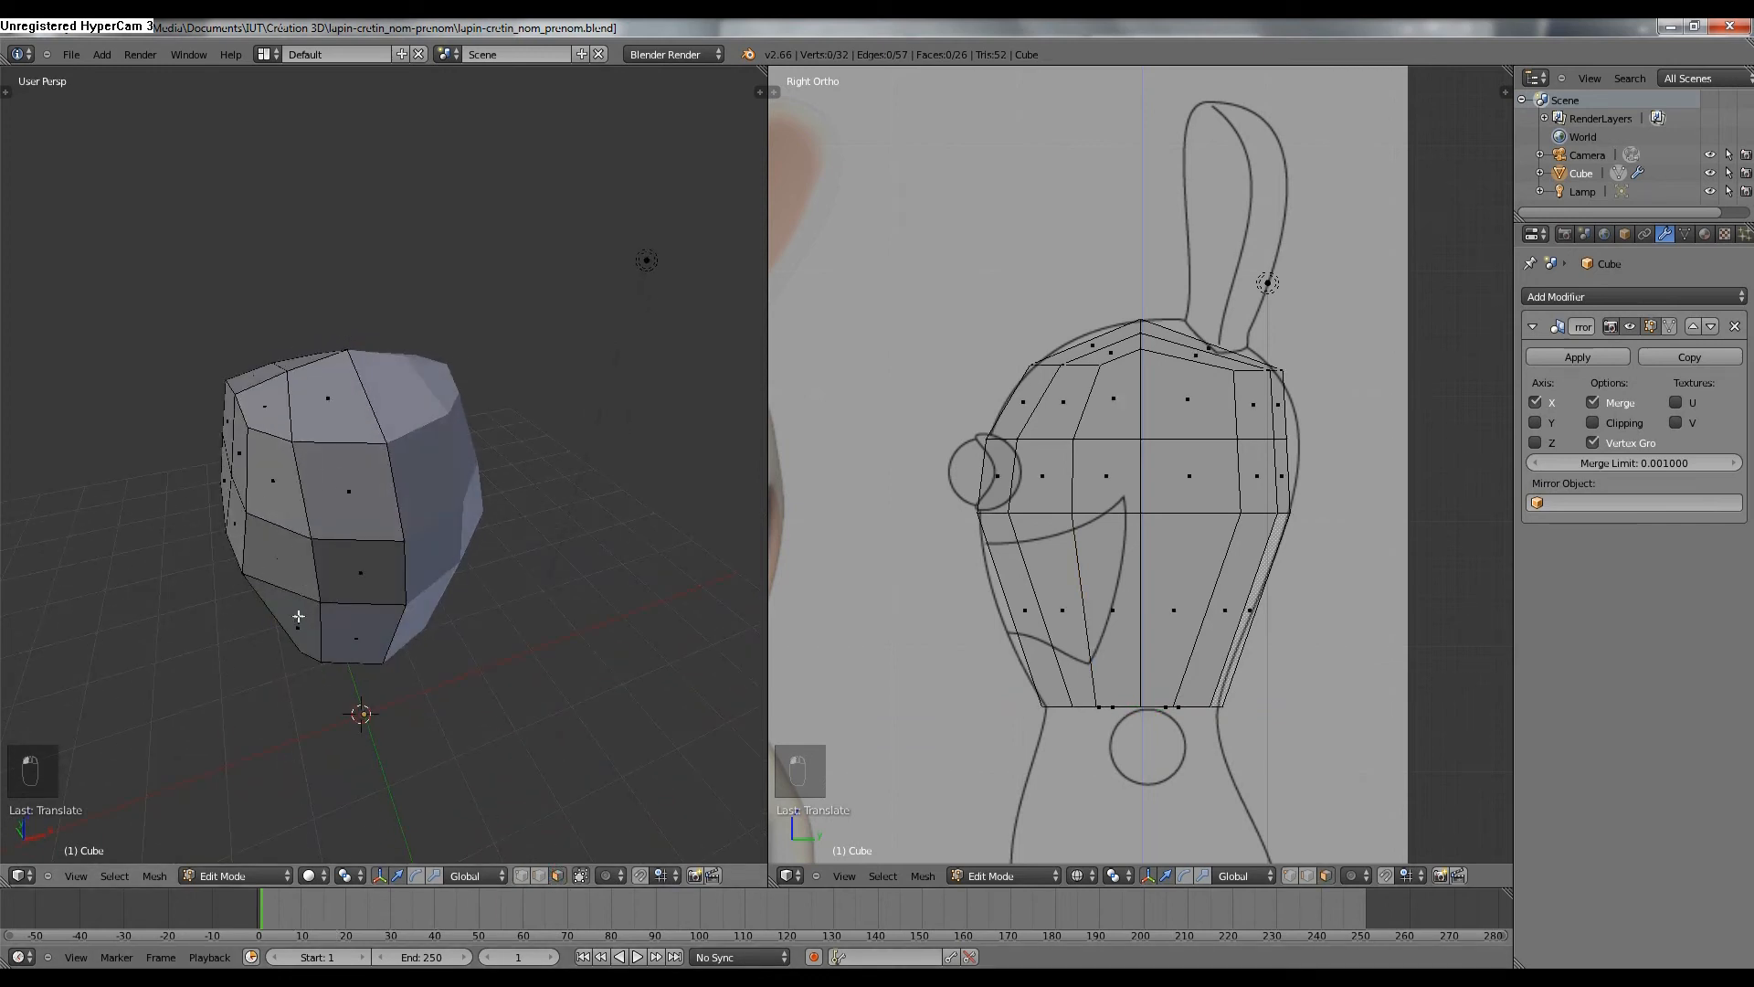
pyautogui.rightClick(270, 483)
pyautogui.keyDown('shift'); pyautogui.rightClick(276, 559); pyautogui.keyUp('shift')
pyautogui.keyDown('shift'); pyautogui.rightClick(298, 628); pyautogui.keyUp('shift')
pyautogui.moveTo(457, 567); pyautogui.dragTo(489, 815, button='middle')
# Switch to edge selection and move the three edges of the rear outer corner column forward along Y.
pyautogui.click(539, 876)
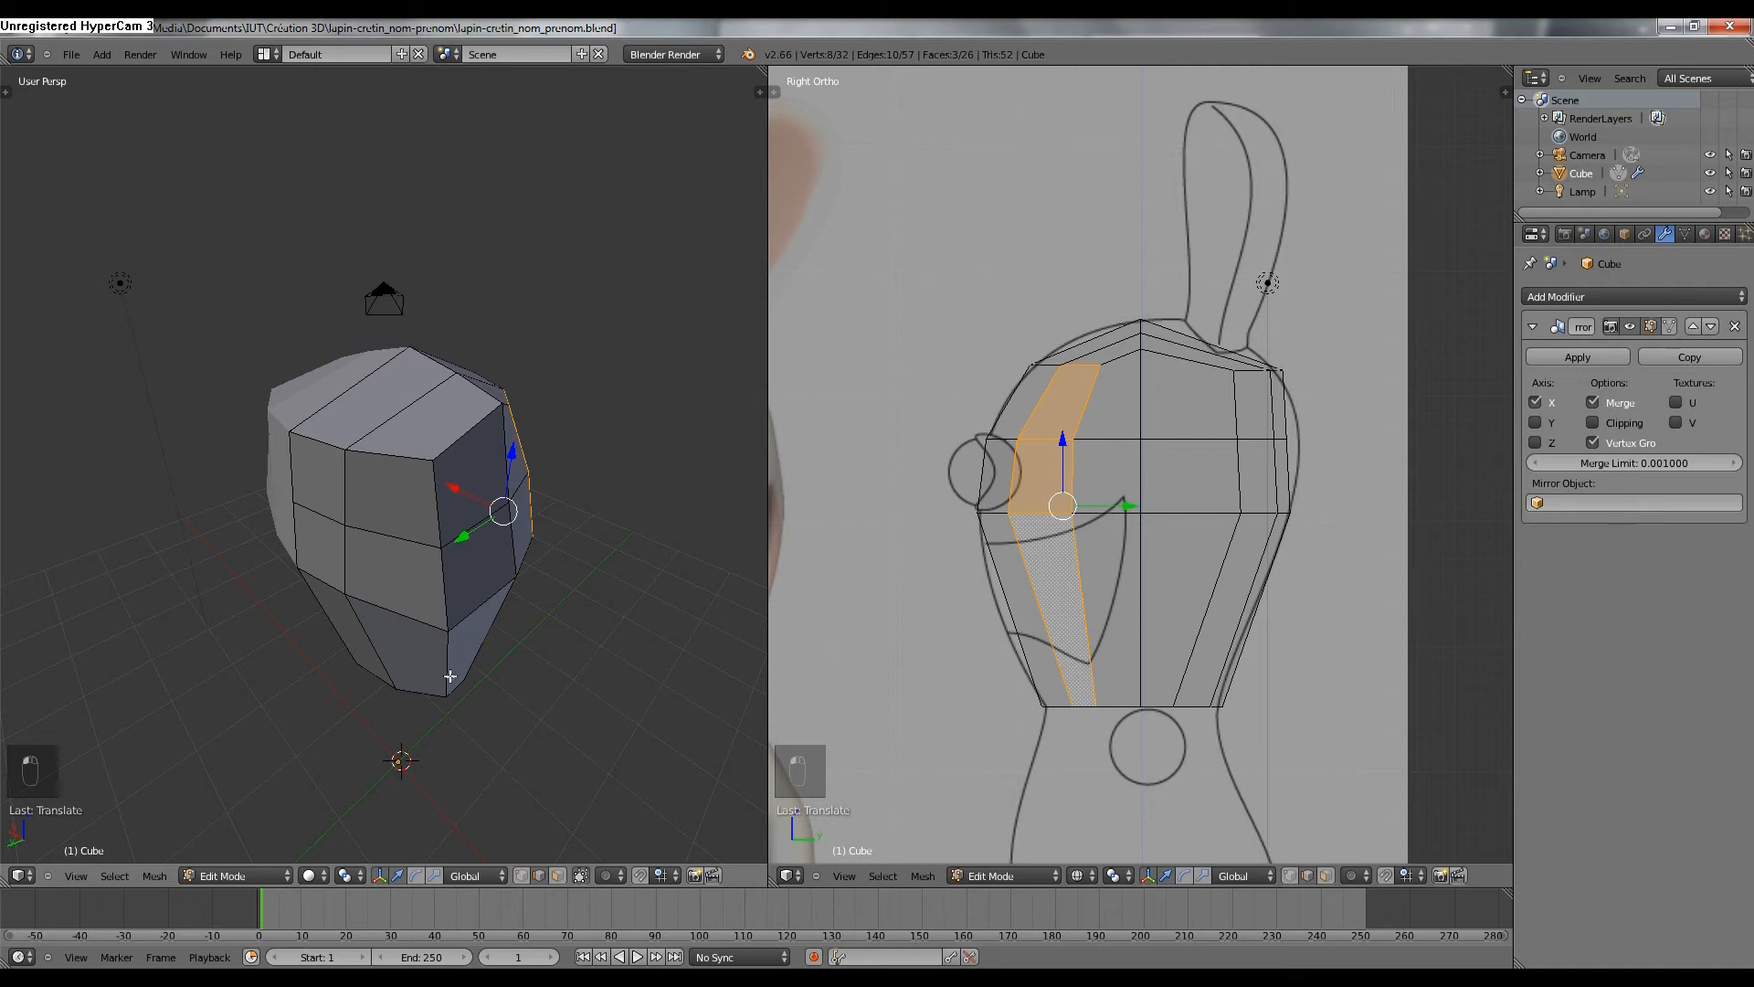
pyautogui.rightClick(450, 676)
pyautogui.keyDown('shift'); pyautogui.rightClick(441, 586); pyautogui.keyUp('shift')
pyautogui.keyDown('shift'); pyautogui.rightClick(425, 502); pyautogui.keyUp('shift')
pyautogui.moveTo(405, 572); pyautogui.dragTo(299, 640, button='middle')
pyautogui.moveTo(300, 639); pyautogui.dragTo(309, 631)
pyautogui.rightClick(343, 549)
pyautogui.moveTo(345, 551); pyautogui.dragTo(409, 511, button='middle')
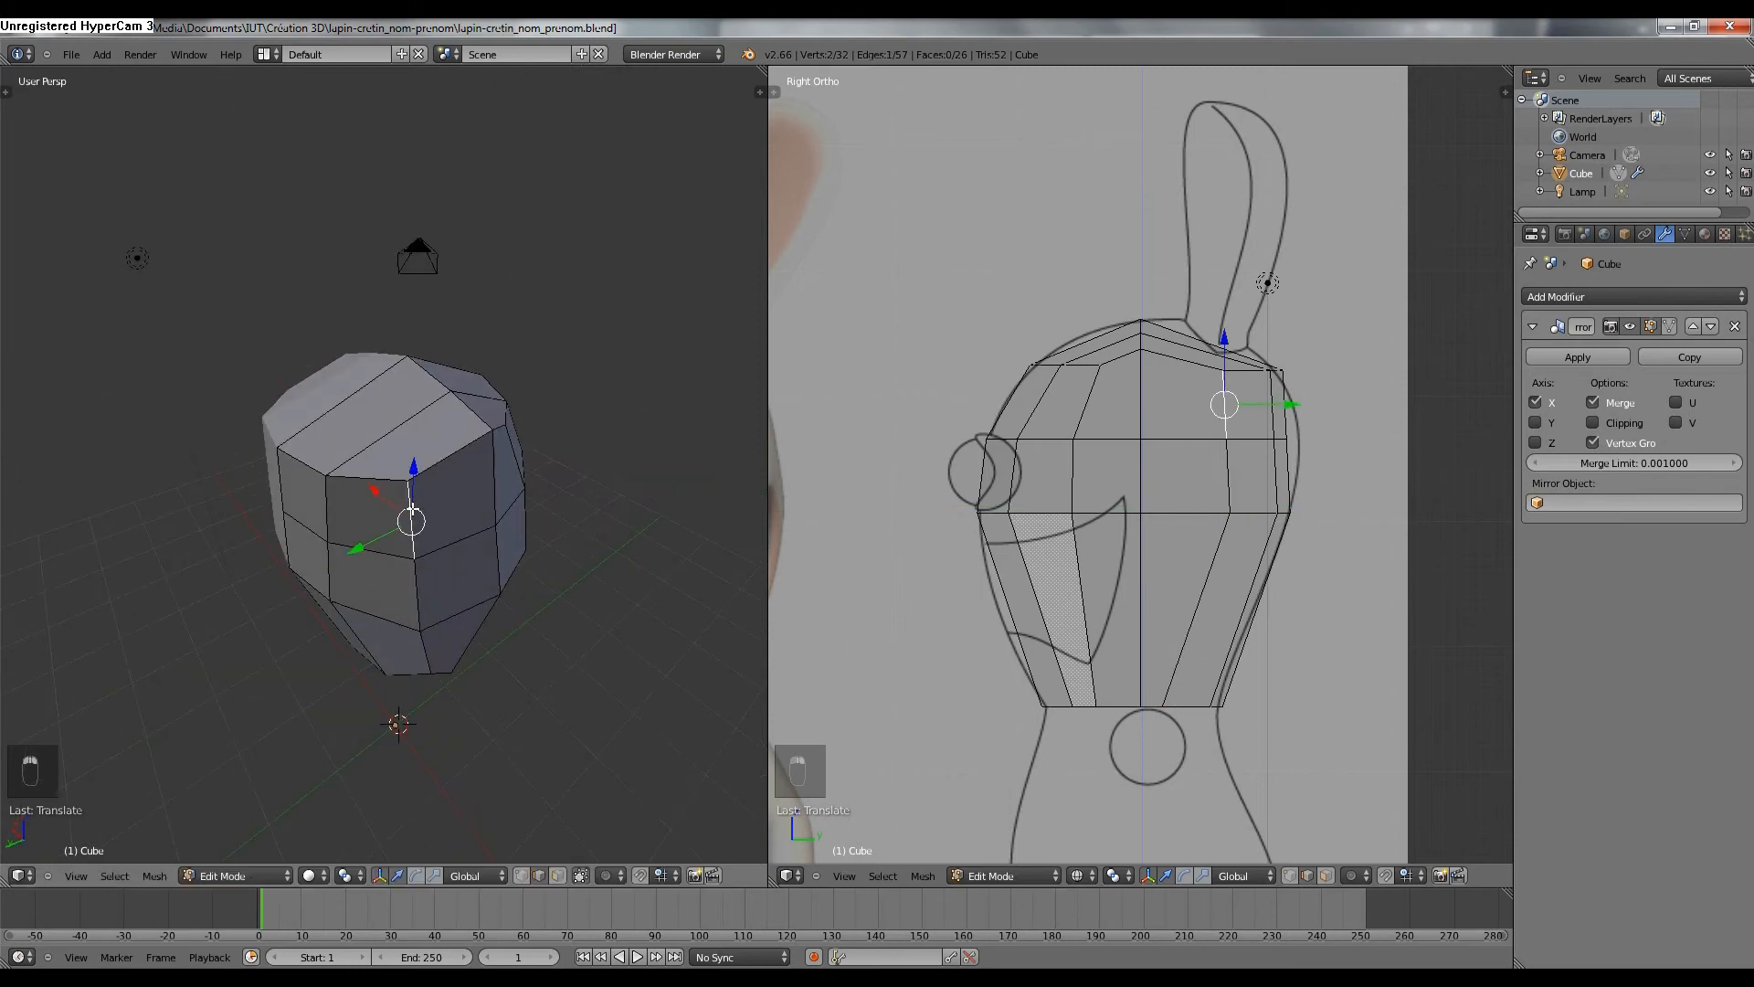
pyautogui.click(557, 878)
pyautogui.rightClick(448, 528)
pyautogui.moveTo(448, 528); pyautogui.dragTo(223, 435, button='middle')
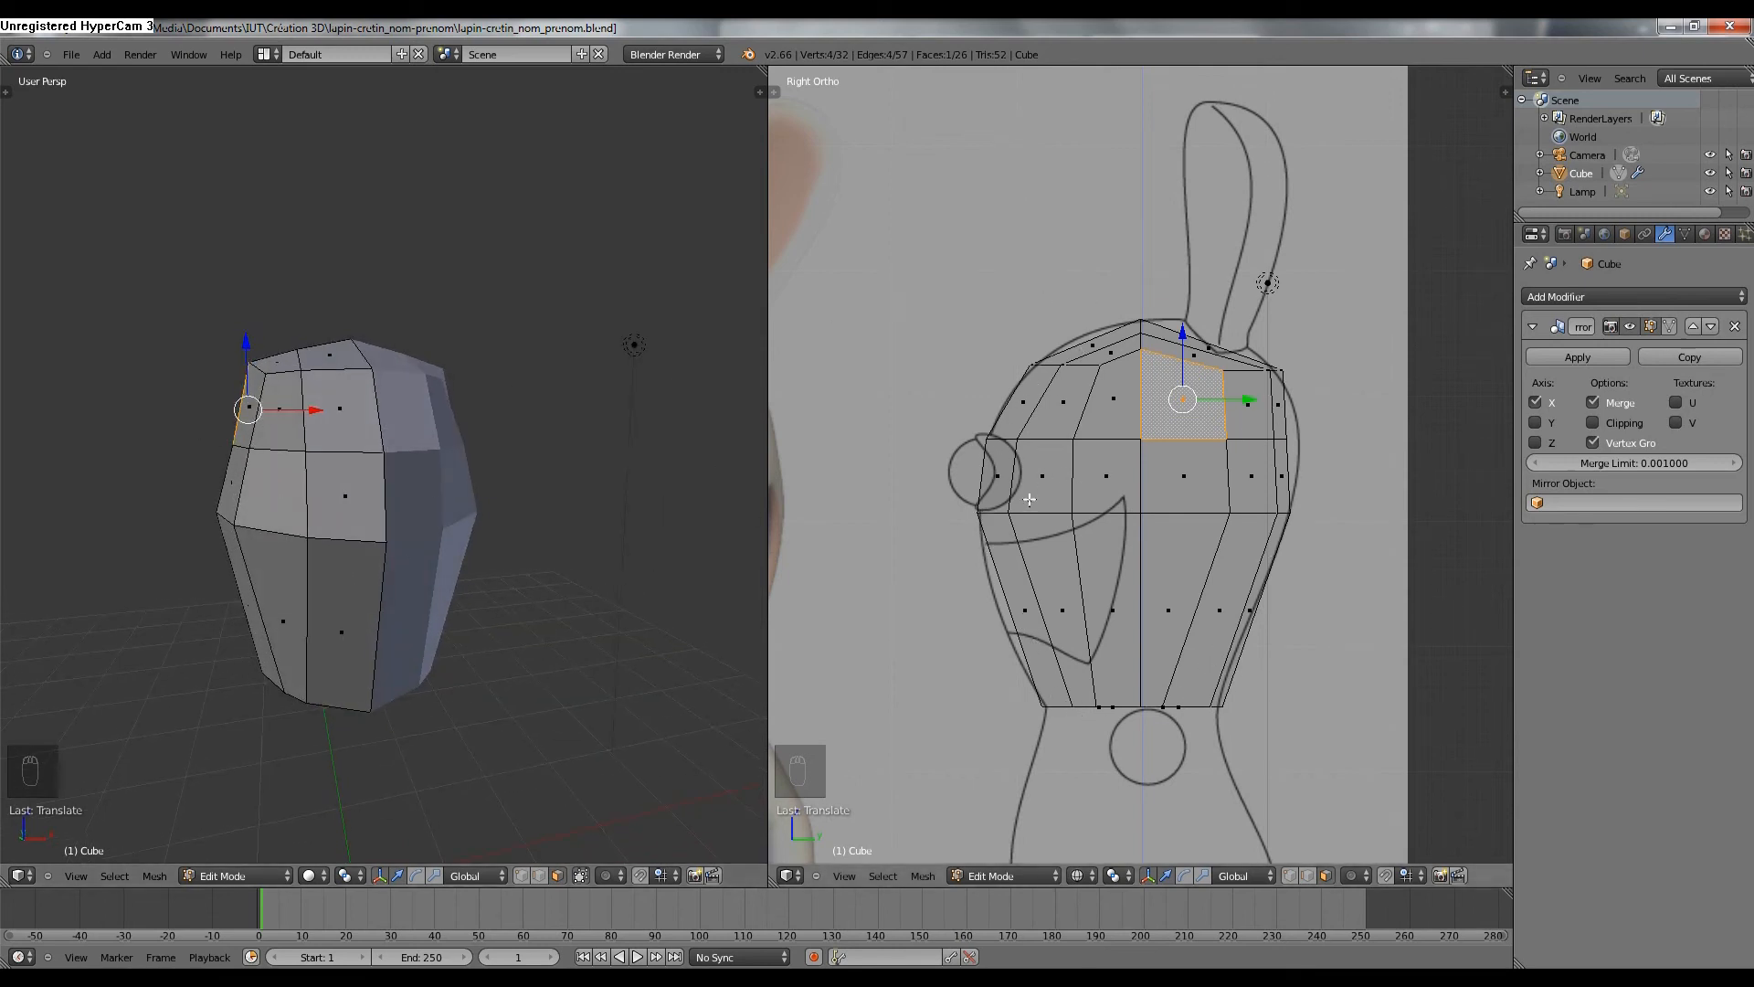
pyautogui.press('a')
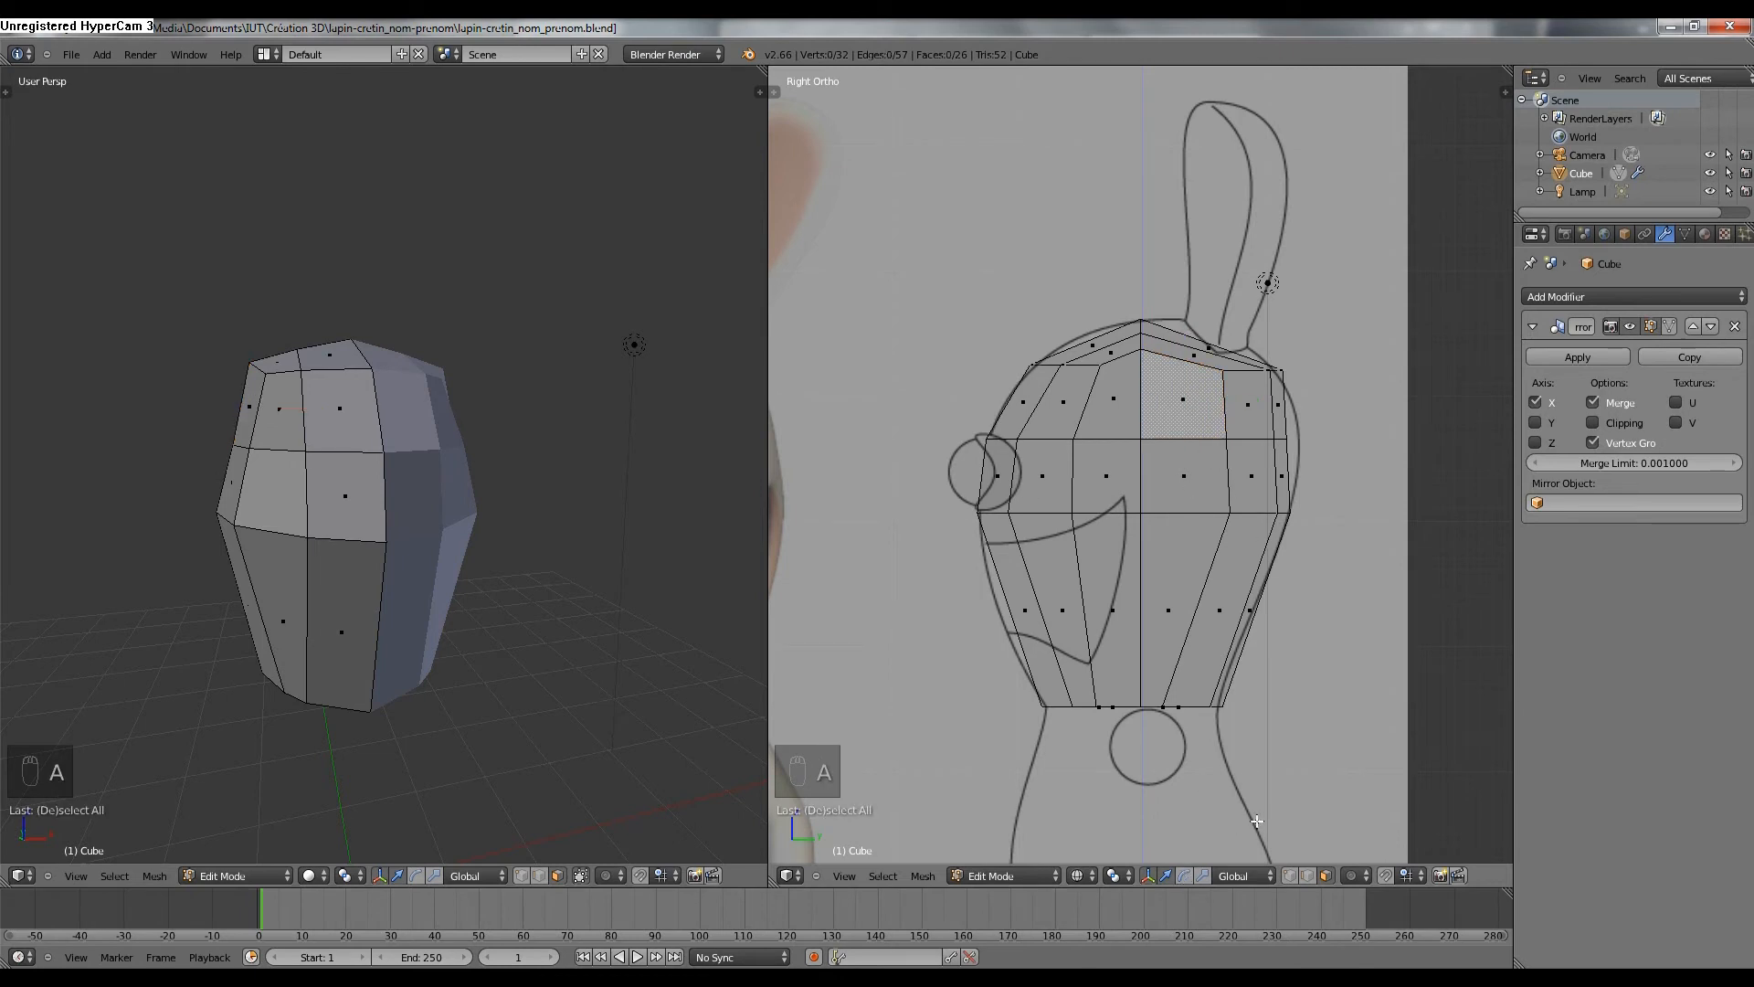
# Switch to vertex selection and move the three rear vertices of the row above eye level back along Y by about 0.117.
pyautogui.hotkey('ctrl', 'Tab')
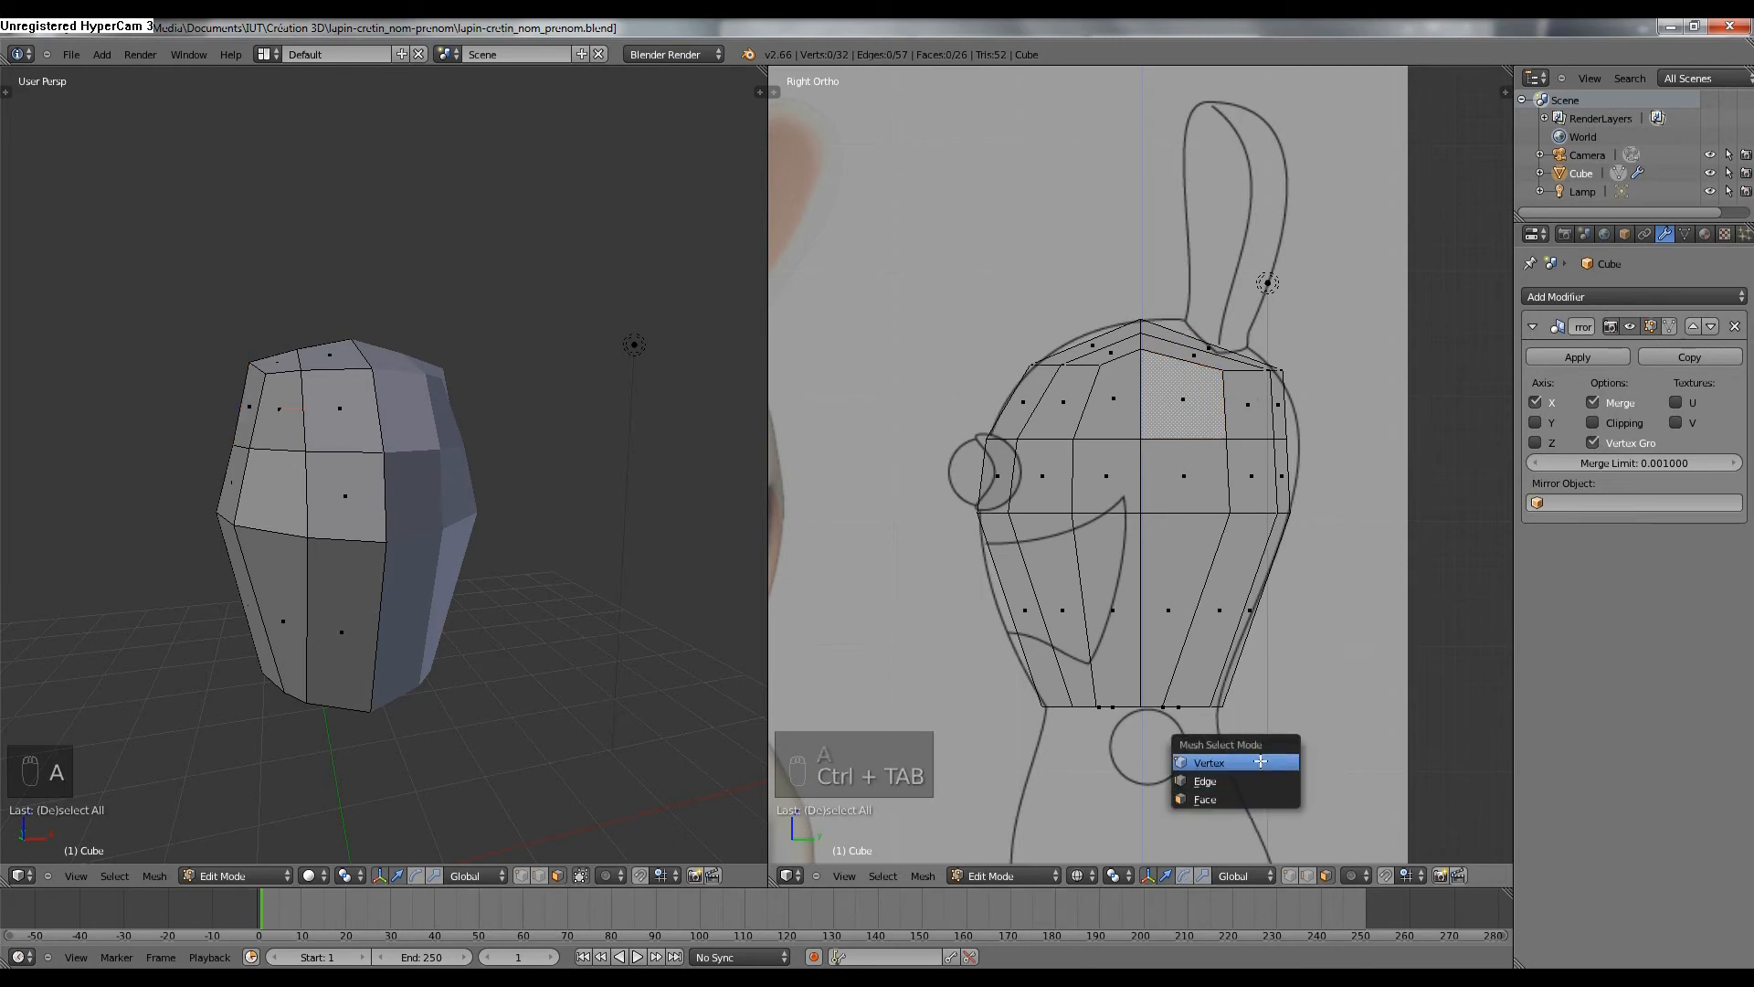
pyautogui.click(1206, 759)
pyautogui.press('a')
pyautogui.press('a')
pyautogui.press('b')
pyautogui.moveTo(1215, 428); pyautogui.dragTo(1217, 430)
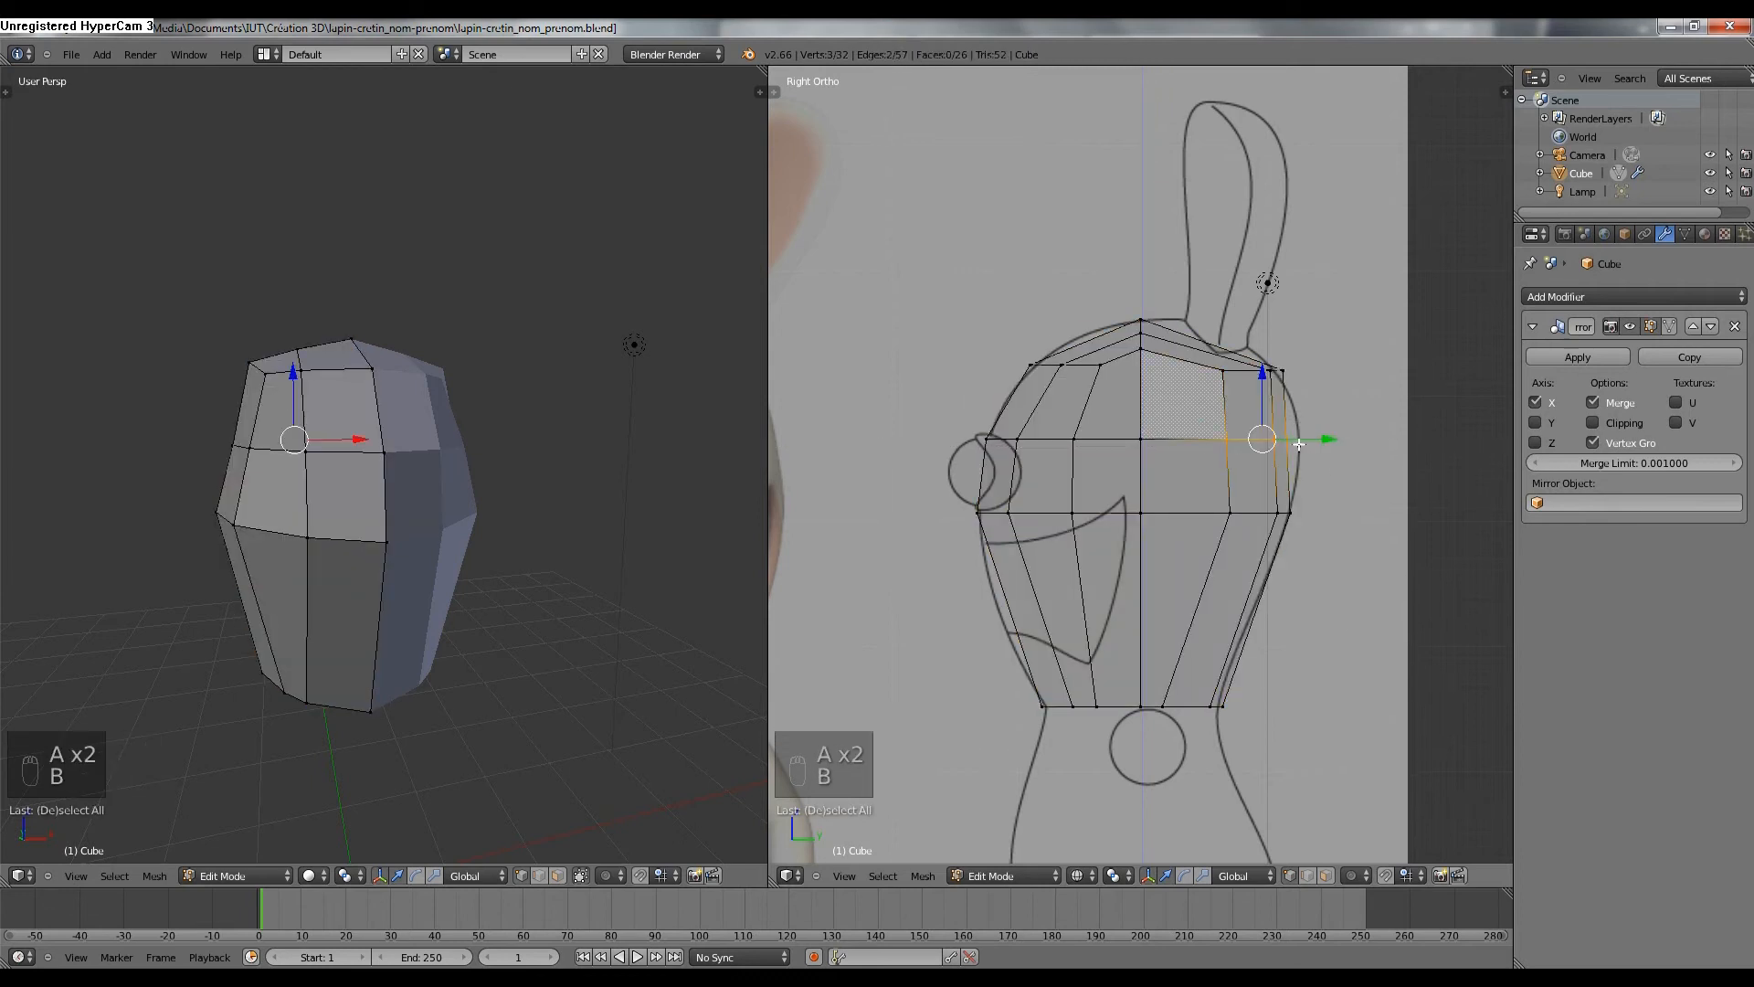
pyautogui.press('g')
pyautogui.press('y')
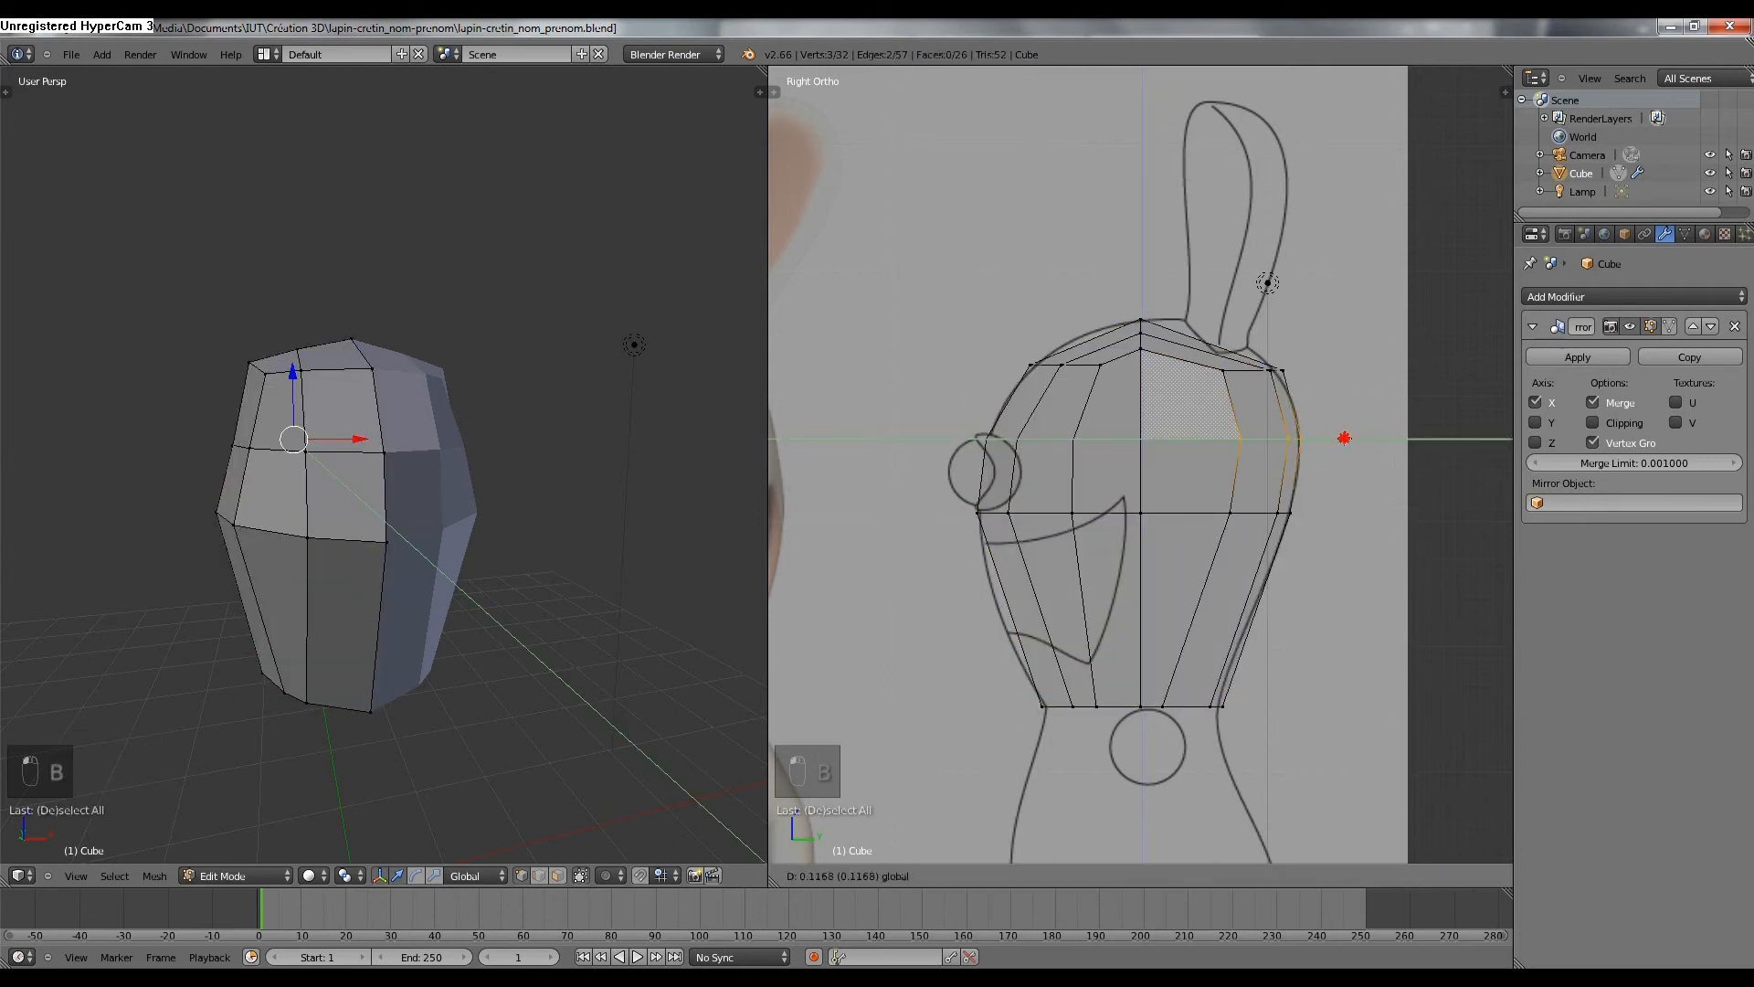
pyautogui.click(1344, 436)
# Shift the two rearmost vertices of the upper row individually along Y to smooth the back of the skull.
pyautogui.rightClick(1291, 373)
pyautogui.rightClick(1291, 374)
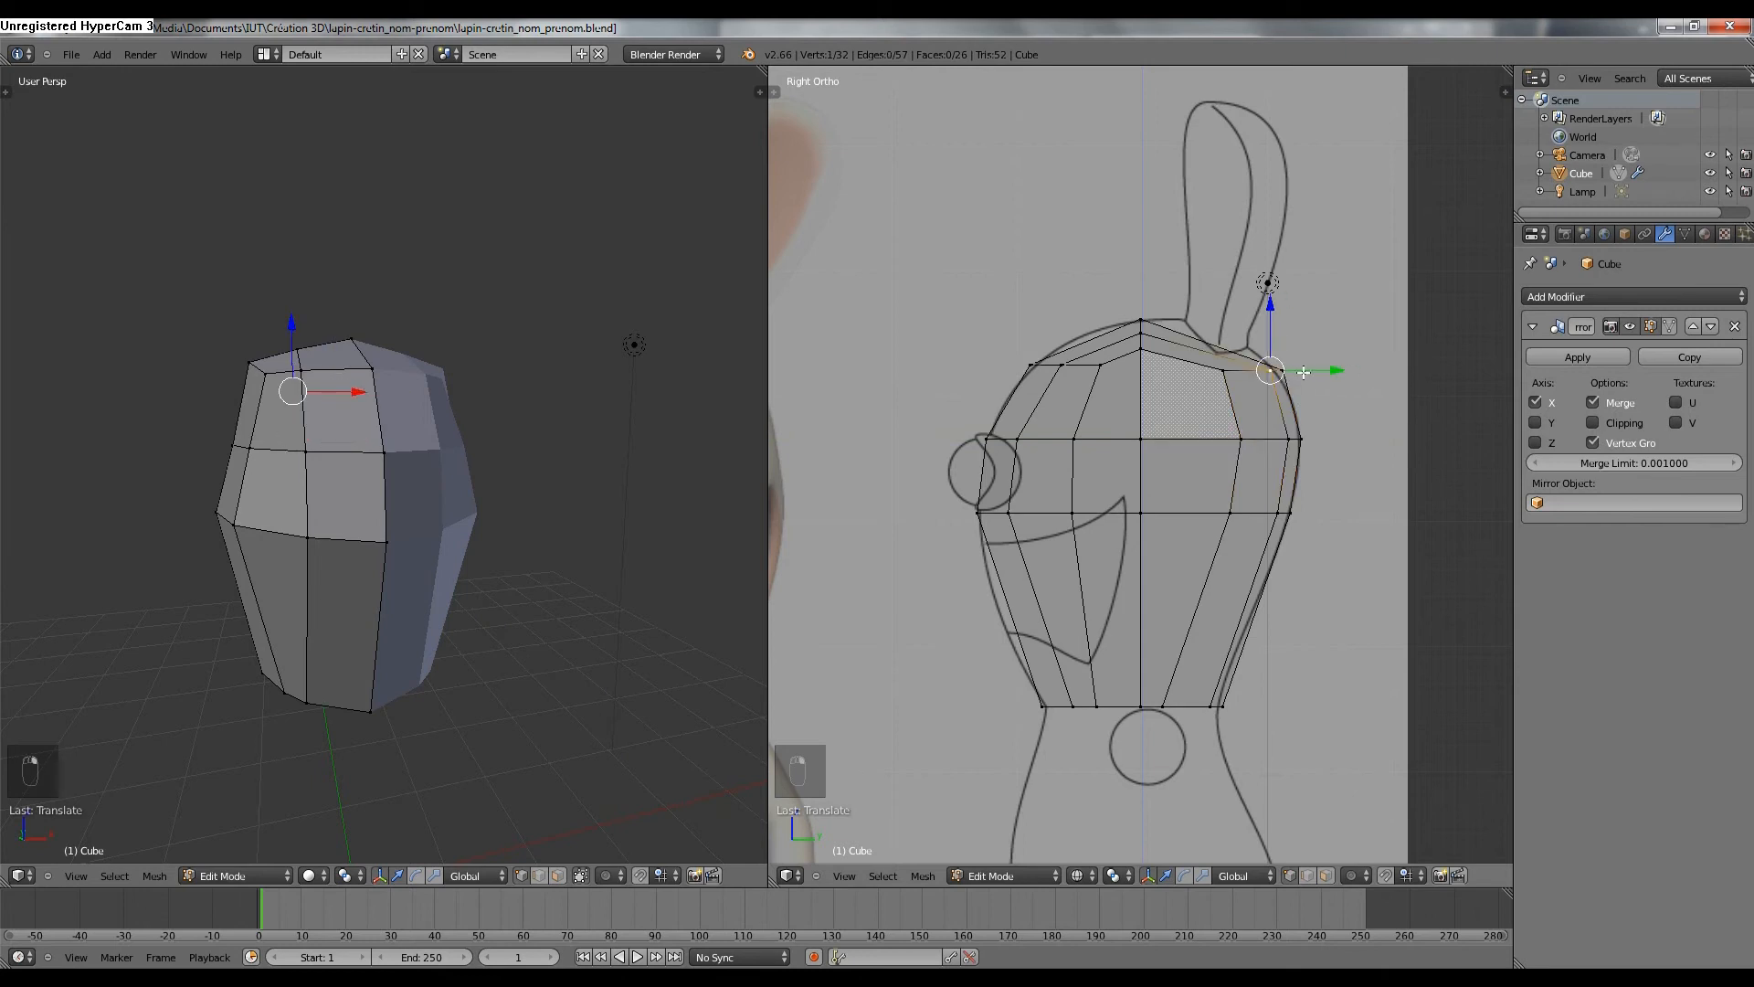
pyautogui.press('g')
pyautogui.press('y')
pyautogui.rightClick(1283, 370)
pyautogui.moveTo(1296, 373); pyautogui.dragTo(1319, 369)
# Move the bottom vertex of the rear outer corner column back along Y.
pyautogui.rightClick(1161, 705)
pyautogui.moveTo(1210, 707); pyautogui.dragTo(1237, 707)
pyautogui.moveTo(453, 556); pyautogui.dragTo(489, 578, button='middle')
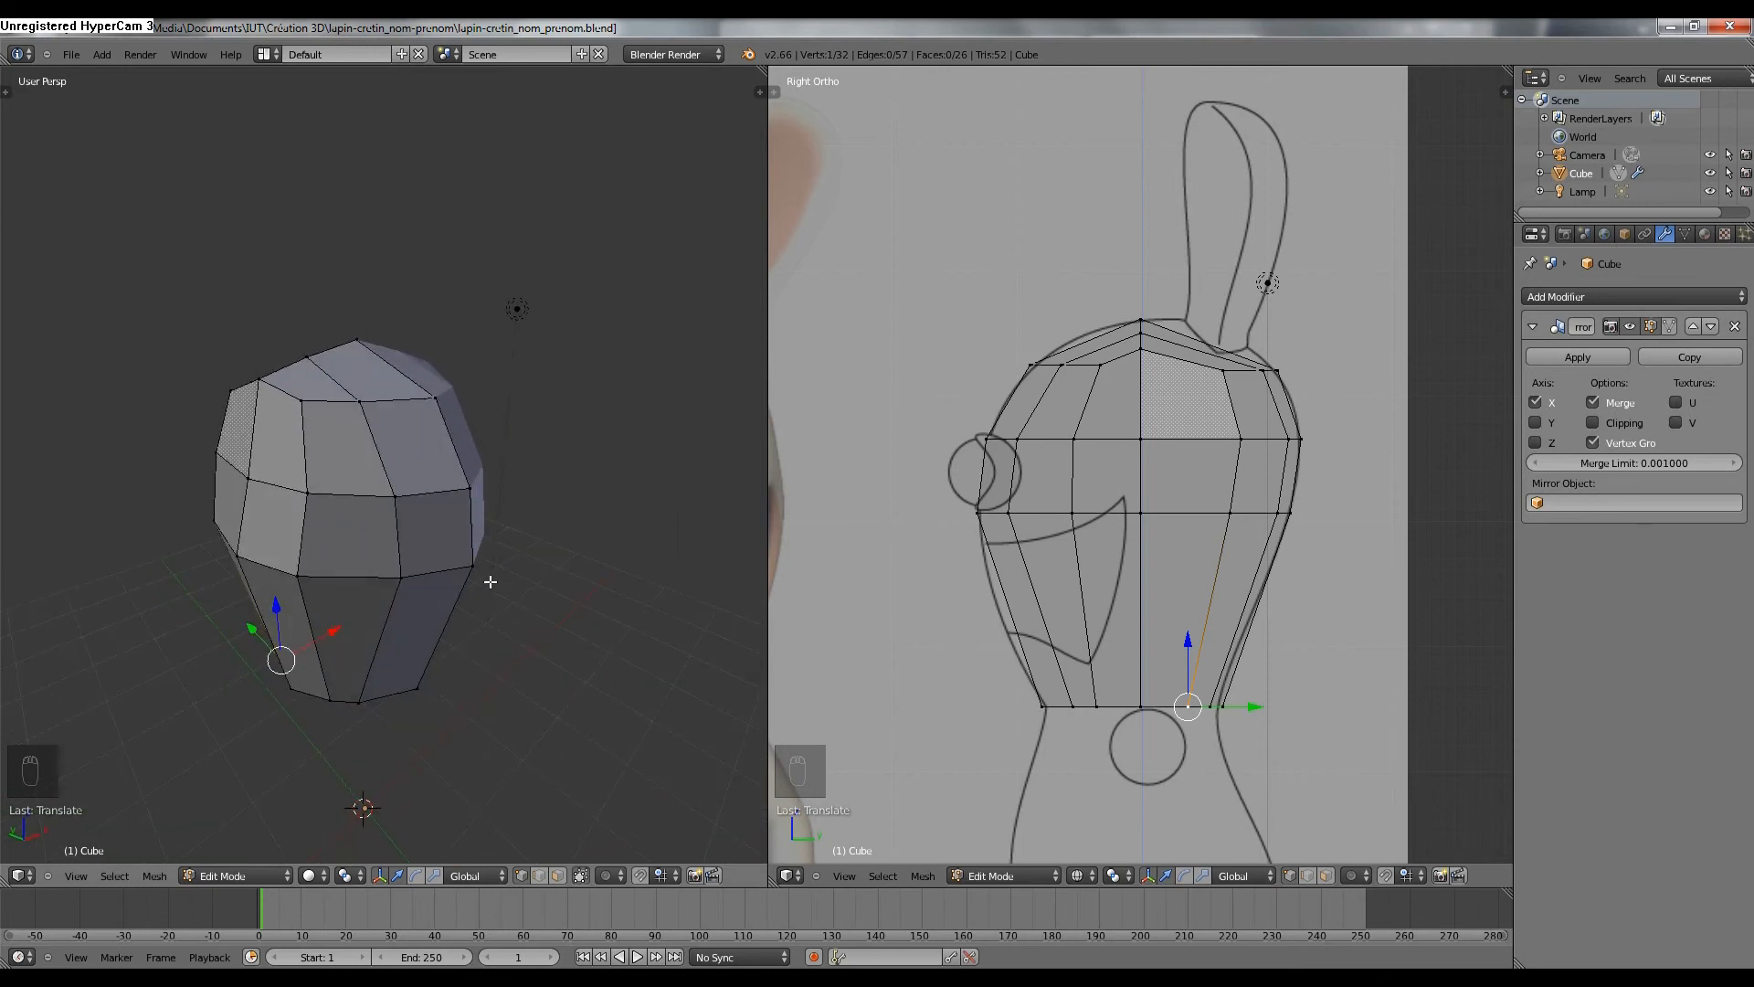
# In front wireframe view, move the three side vertices of the row above eye level outward along X to the reference outline.
pyautogui.press('KP_1')
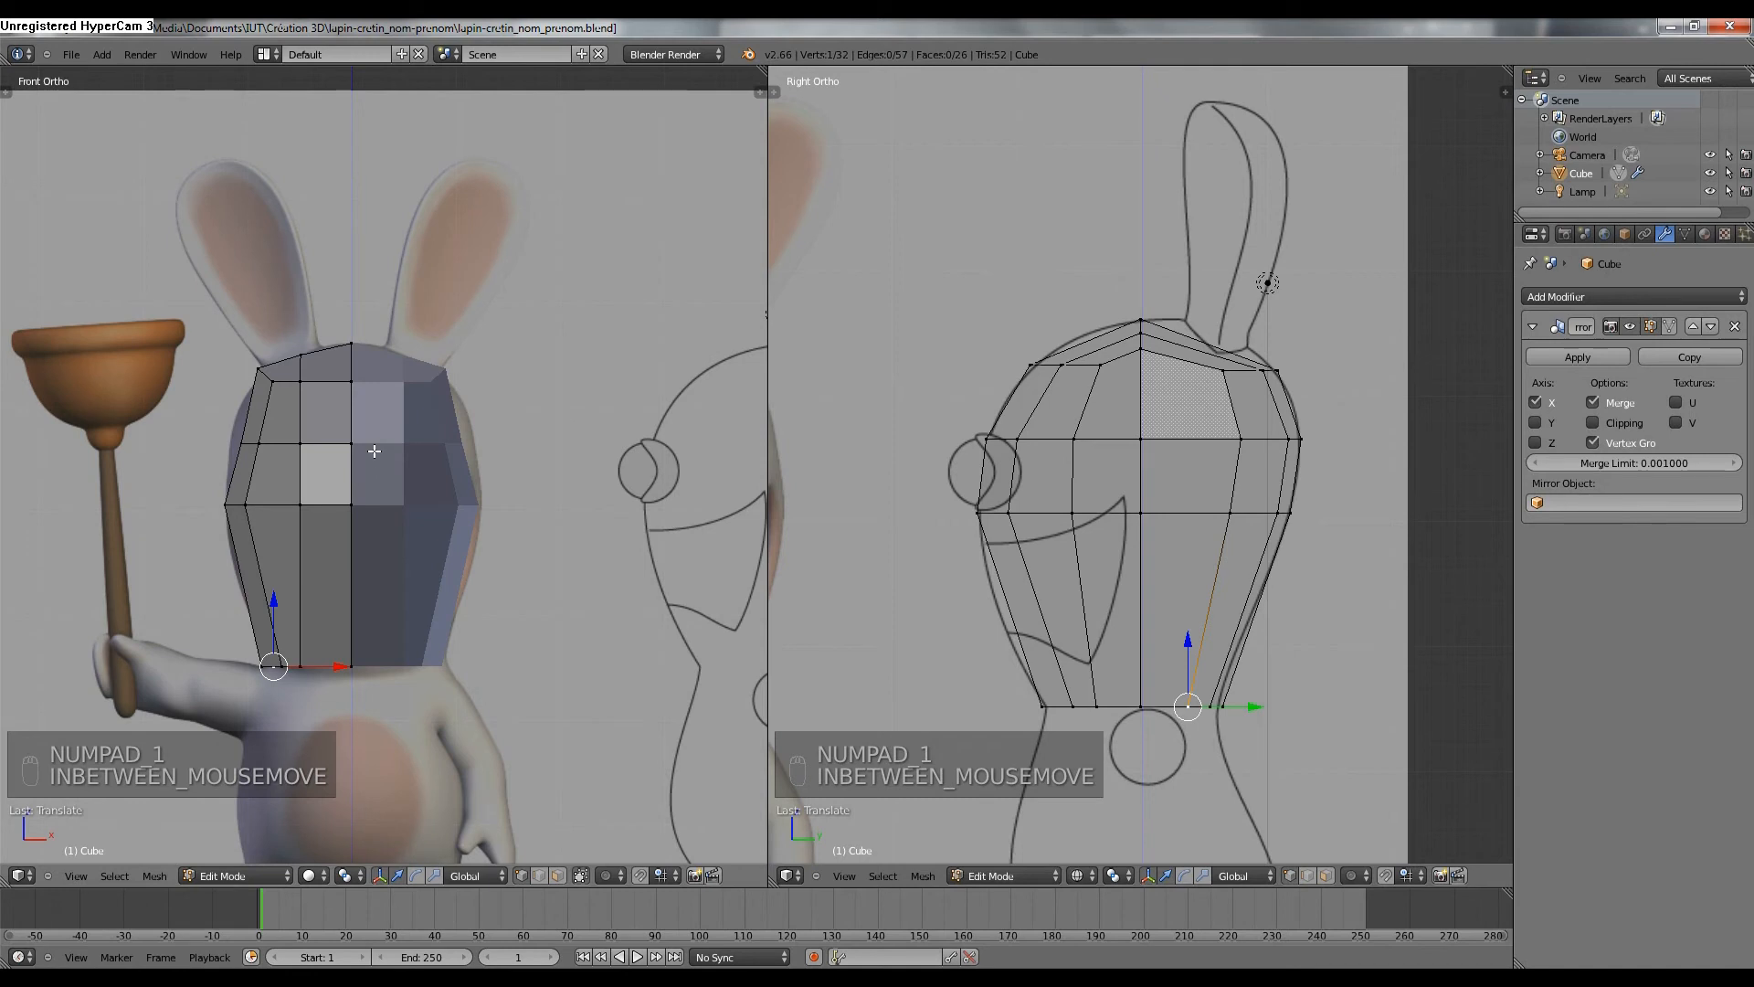
pyautogui.press('z')
pyautogui.scroll(3, 374, 451)
pyautogui.keyDown('shift'); pyautogui.moveTo(361, 457); pyautogui.dragTo(534, 501, button='middle'); pyautogui.keyUp('shift')
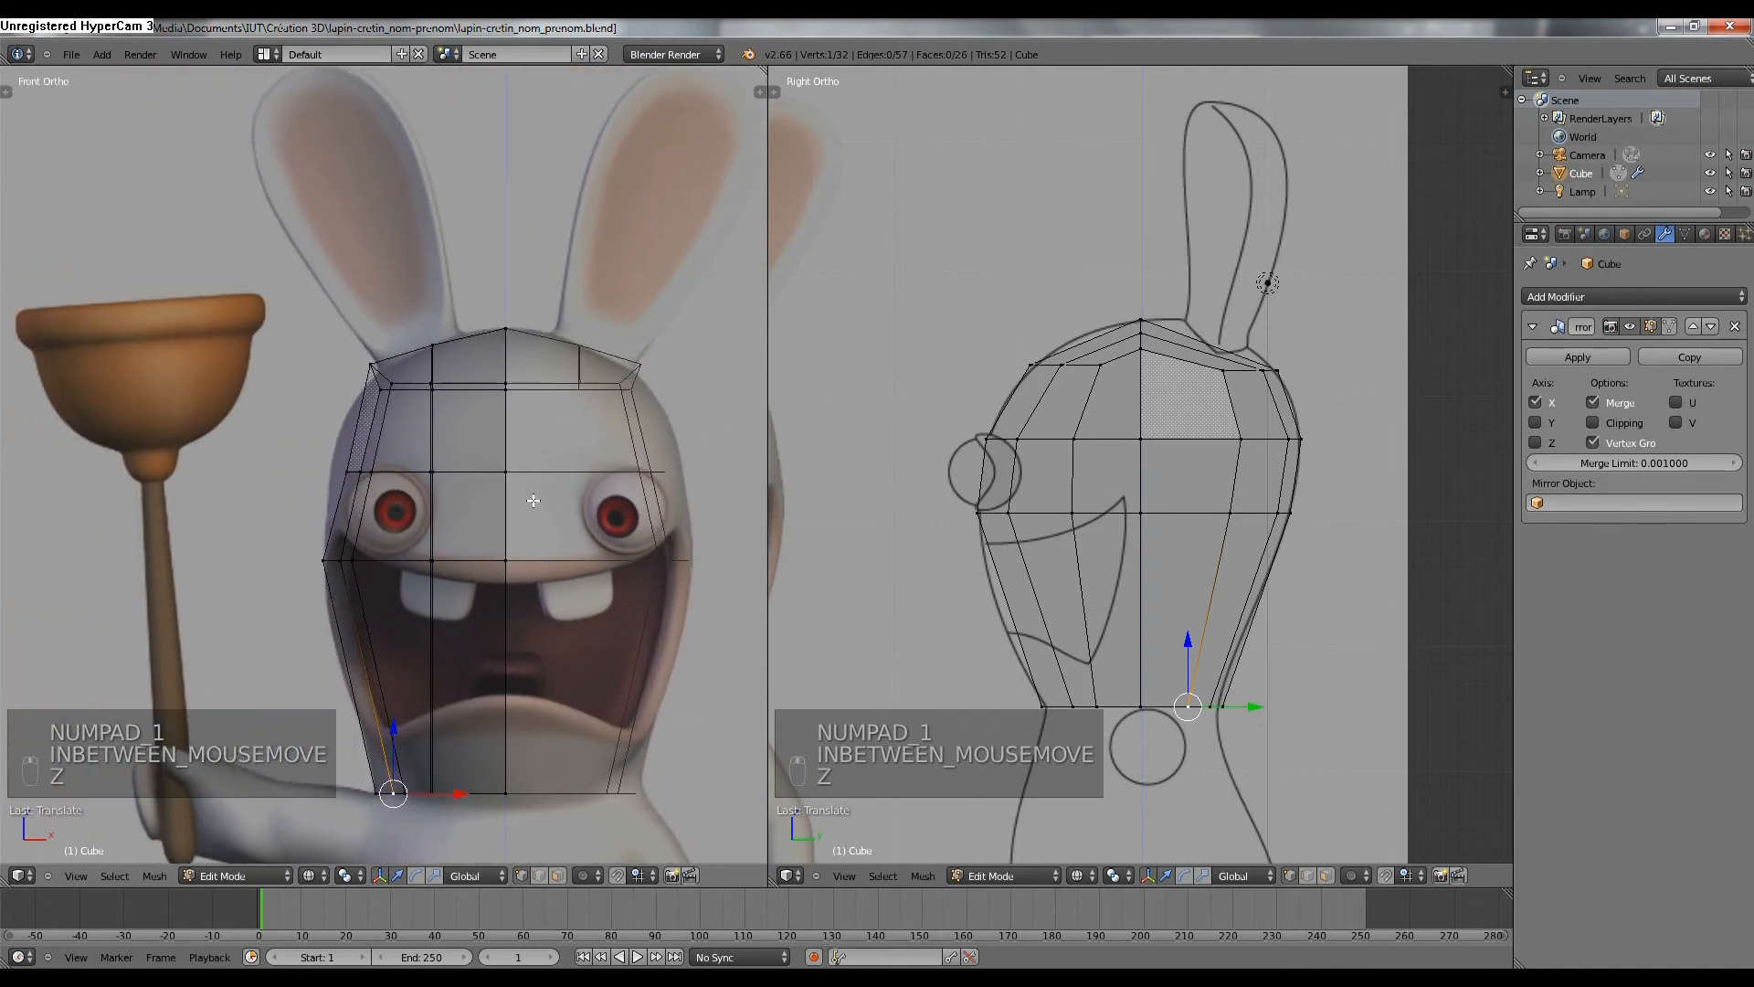
pyautogui.press('b')
pyautogui.moveTo(310, 467); pyautogui.dragTo(417, 486)
pyautogui.press('a')
pyautogui.press('b')
pyautogui.moveTo(346, 461); pyautogui.dragTo(403, 474)
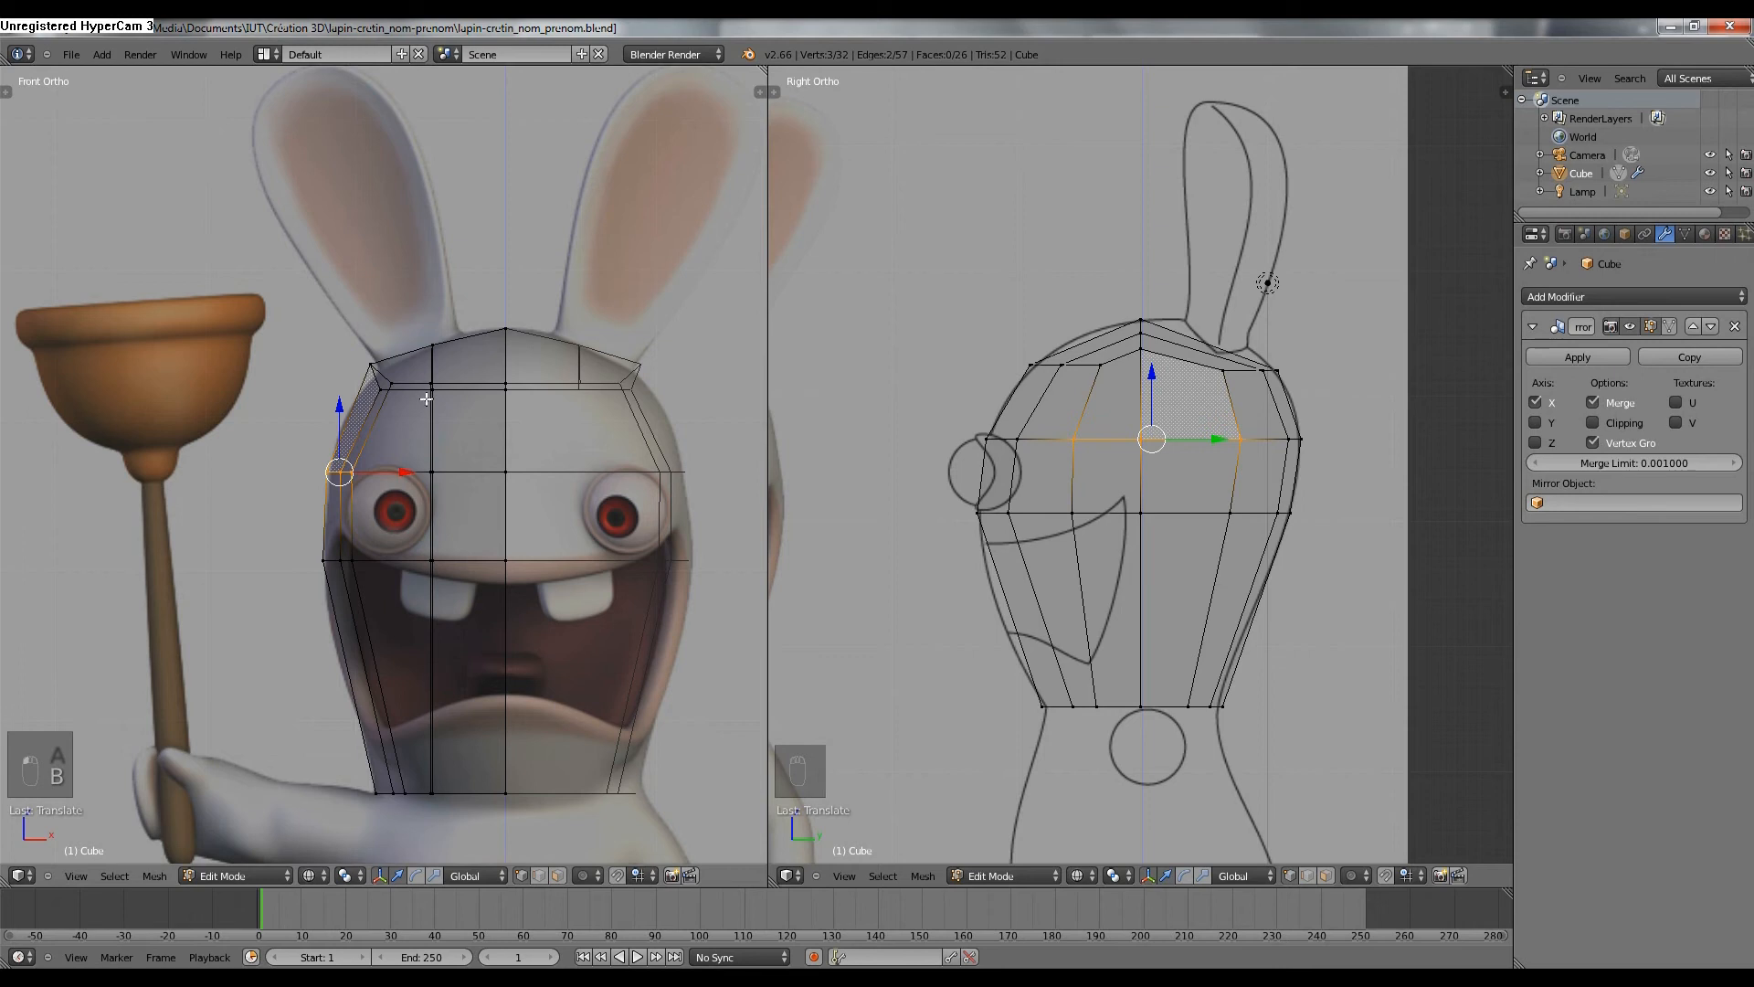
pyautogui.scroll(1, 523, 419)
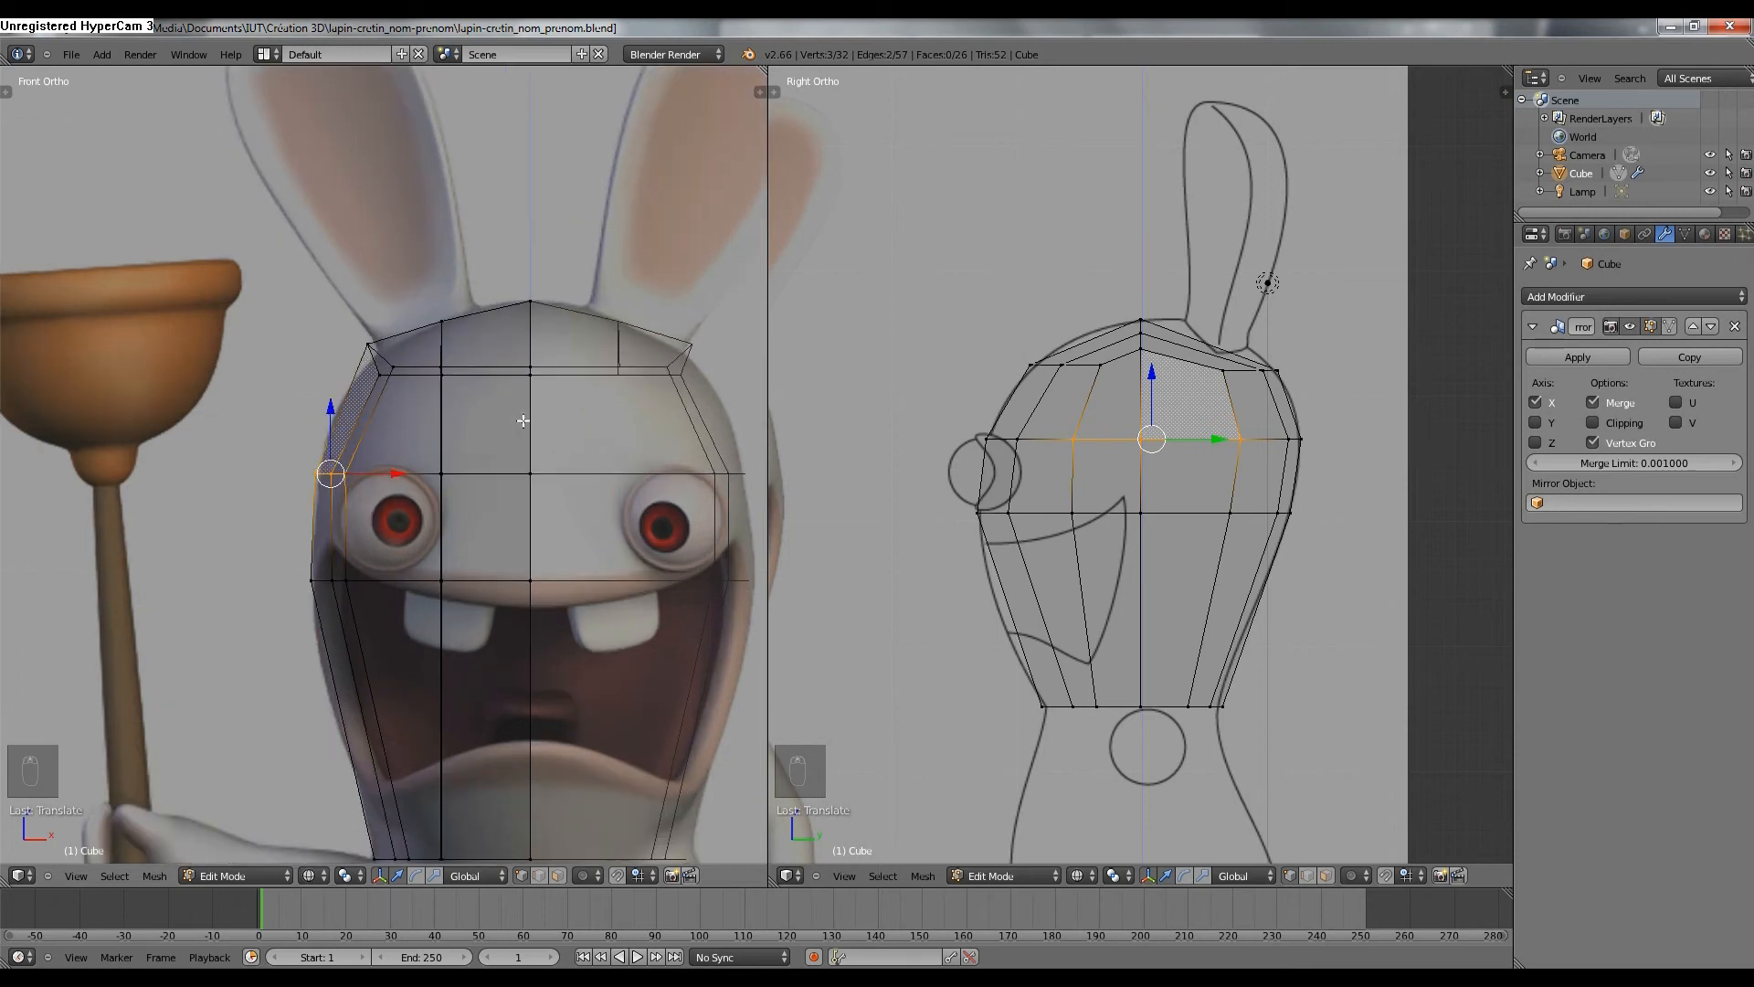
# Lower the upper outer side vertex along Z onto the front reference outline and return to solid shading.
pyautogui.rightClick(363, 342)
pyautogui.moveTo(374, 297); pyautogui.dragTo(376, 312)
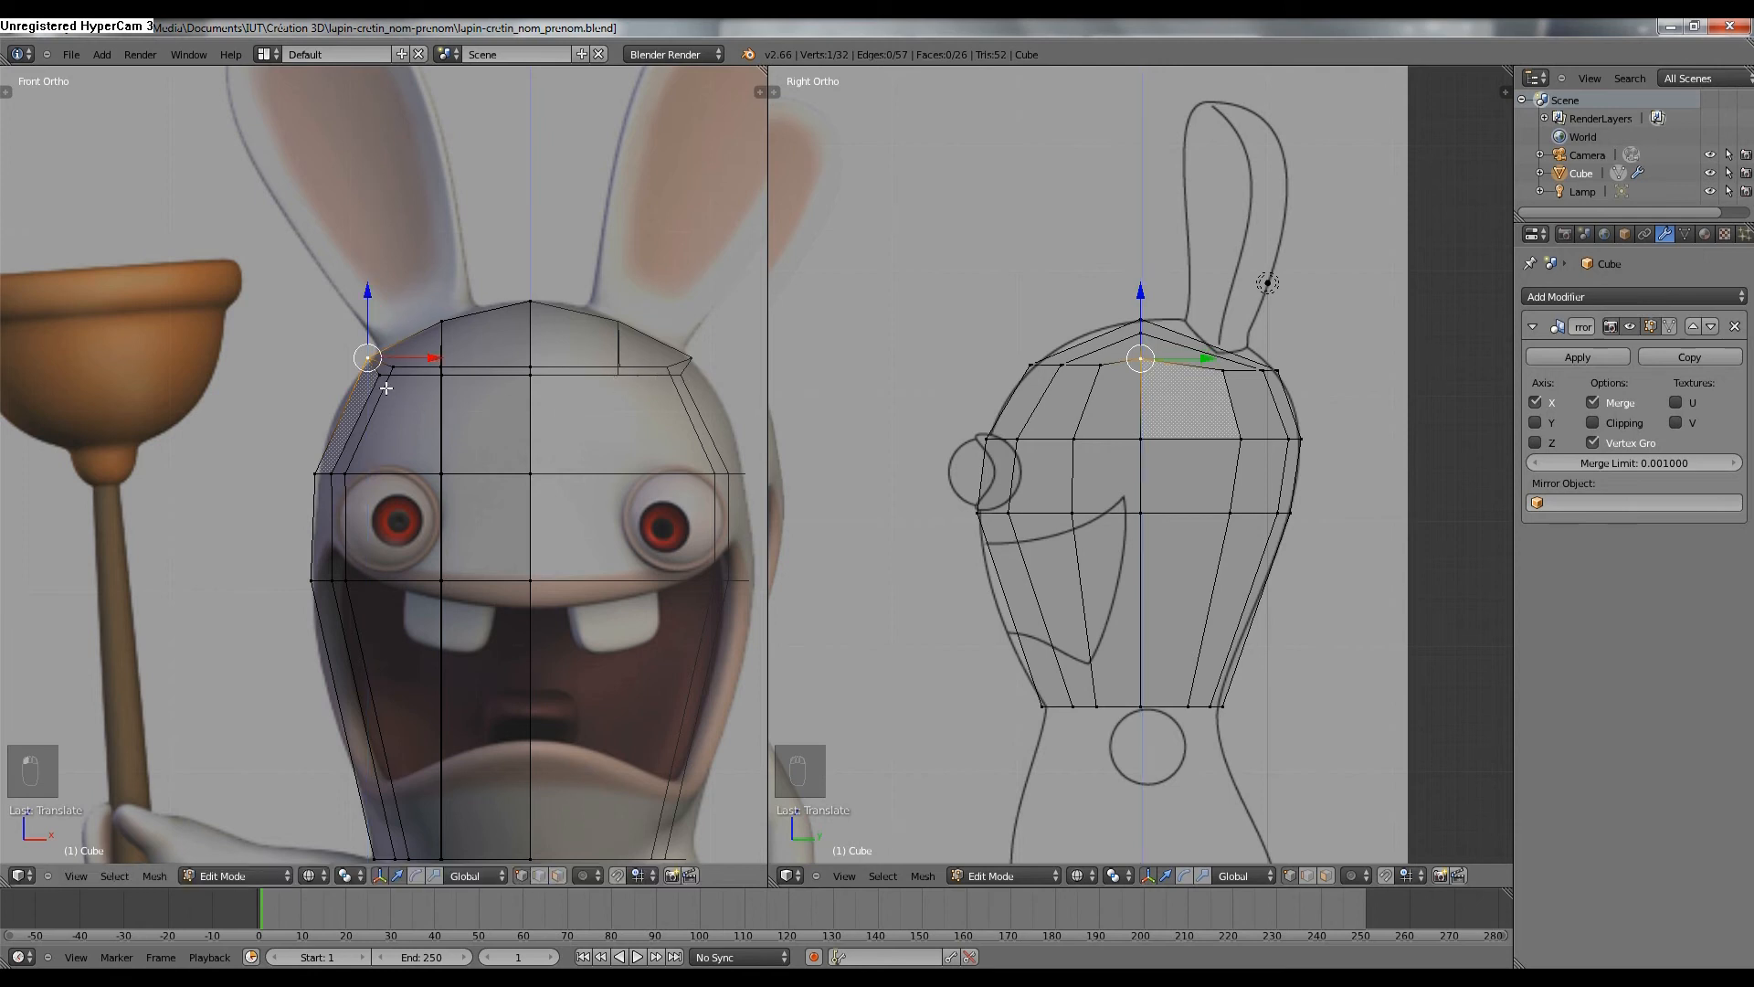
pyautogui.scroll(-3, 674, 386)
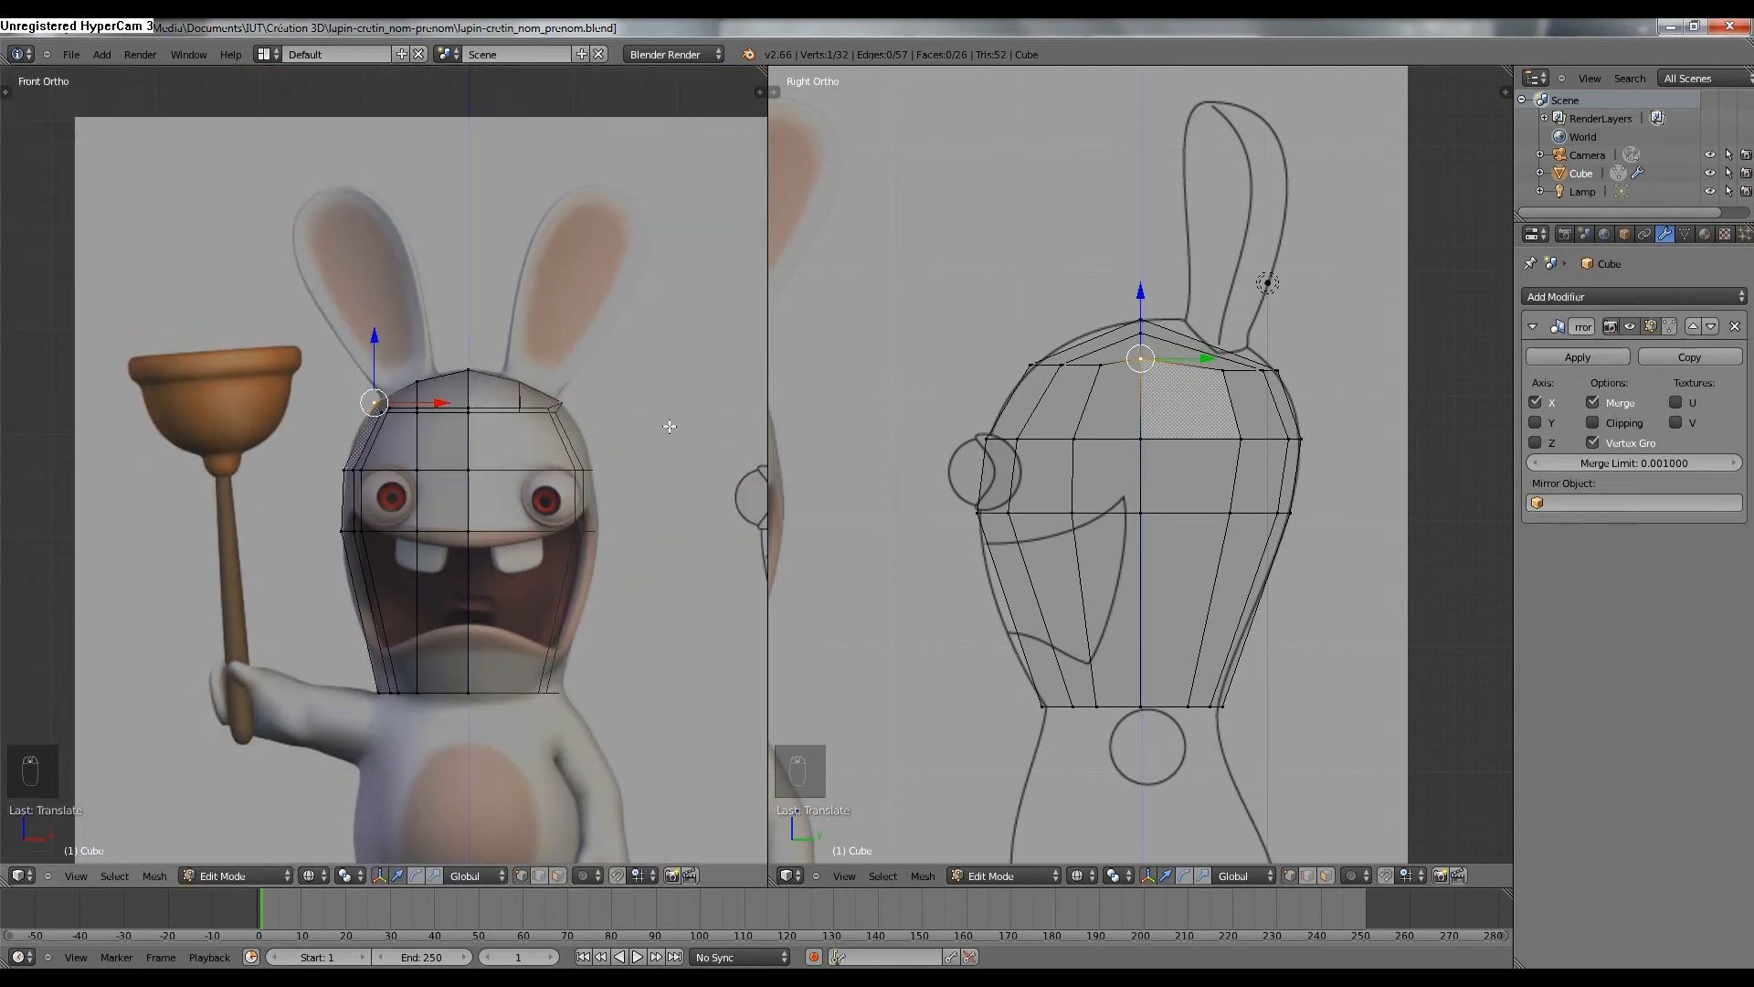
pyautogui.moveTo(612, 483)
pyautogui.mouseDown(button='middle')
pyautogui.moveTo(572, 509)
pyautogui.moveTo(486, 512)
pyautogui.moveTo(677, 497)
pyautogui.moveTo(568, 509)
pyautogui.moveTo(631, 533)
pyautogui.moveTo(697, 517)
pyautogui.moveTo(666, 532)
pyautogui.moveTo(626, 619)
pyautogui.moveTo(374, 553)
pyautogui.moveTo(571, 554)
pyautogui.moveTo(543, 620)
pyautogui.mouseUp(button='middle')
pyautogui.press('z')
pyautogui.press('a')
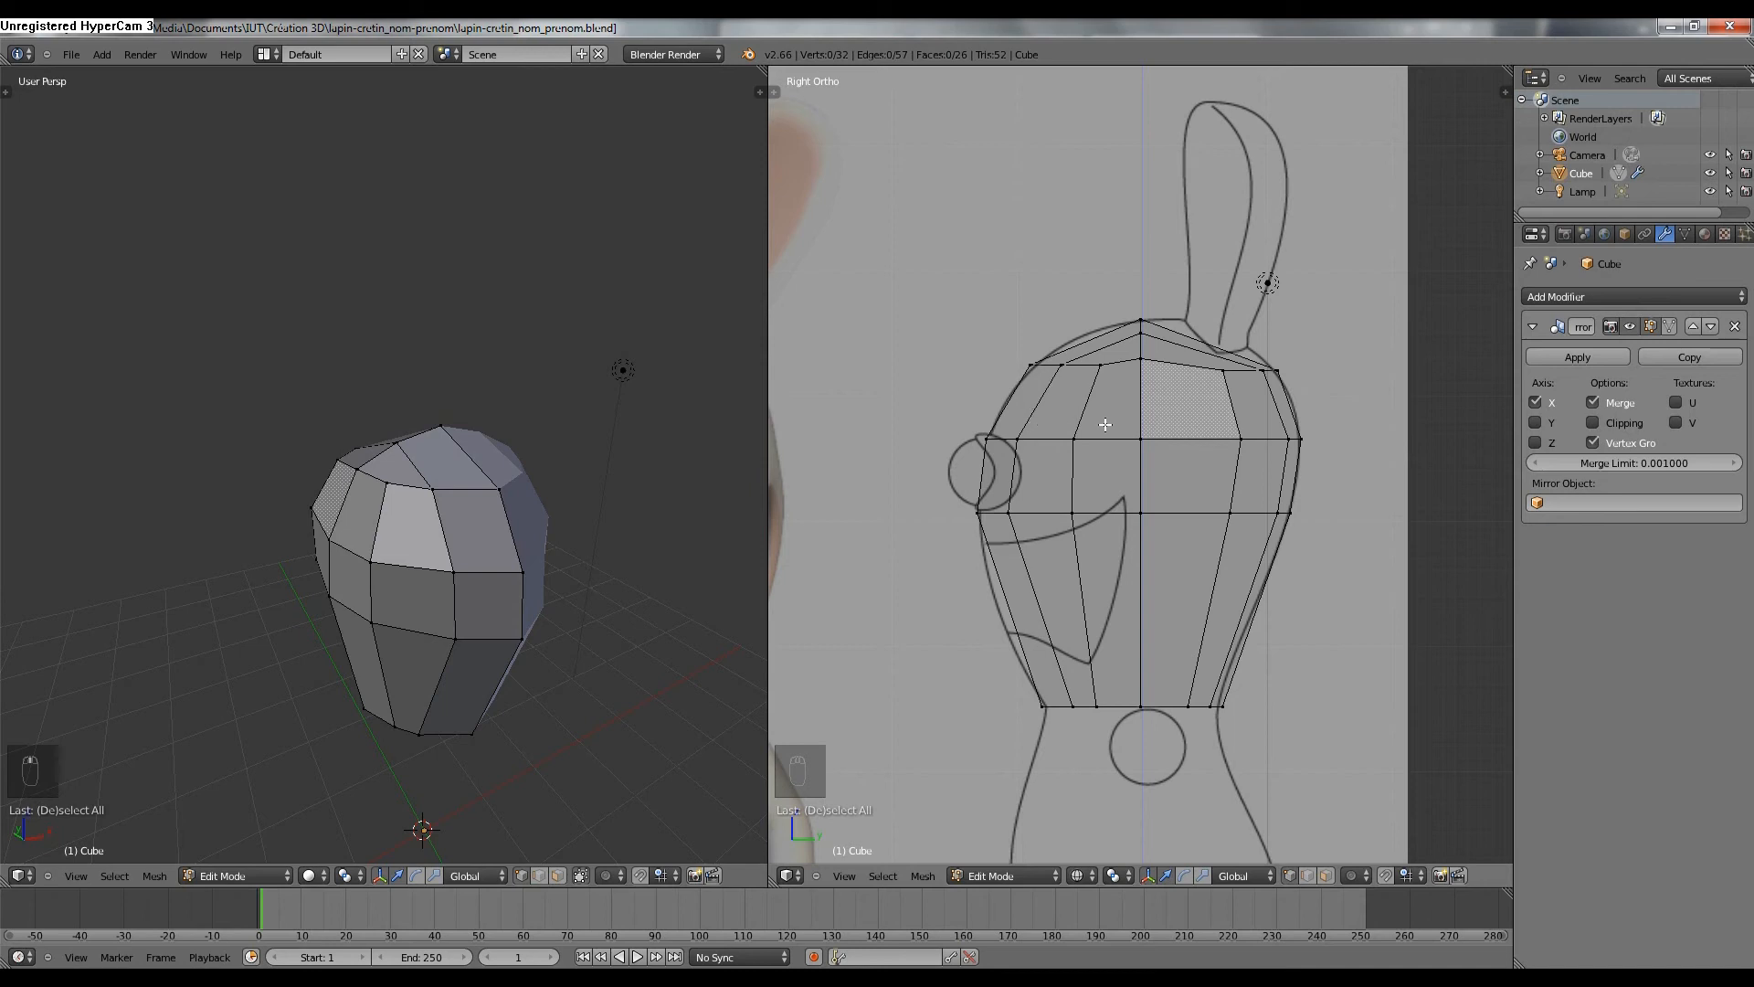
pyautogui.moveTo(523, 592); pyautogui.dragTo(684, 564, button='middle')
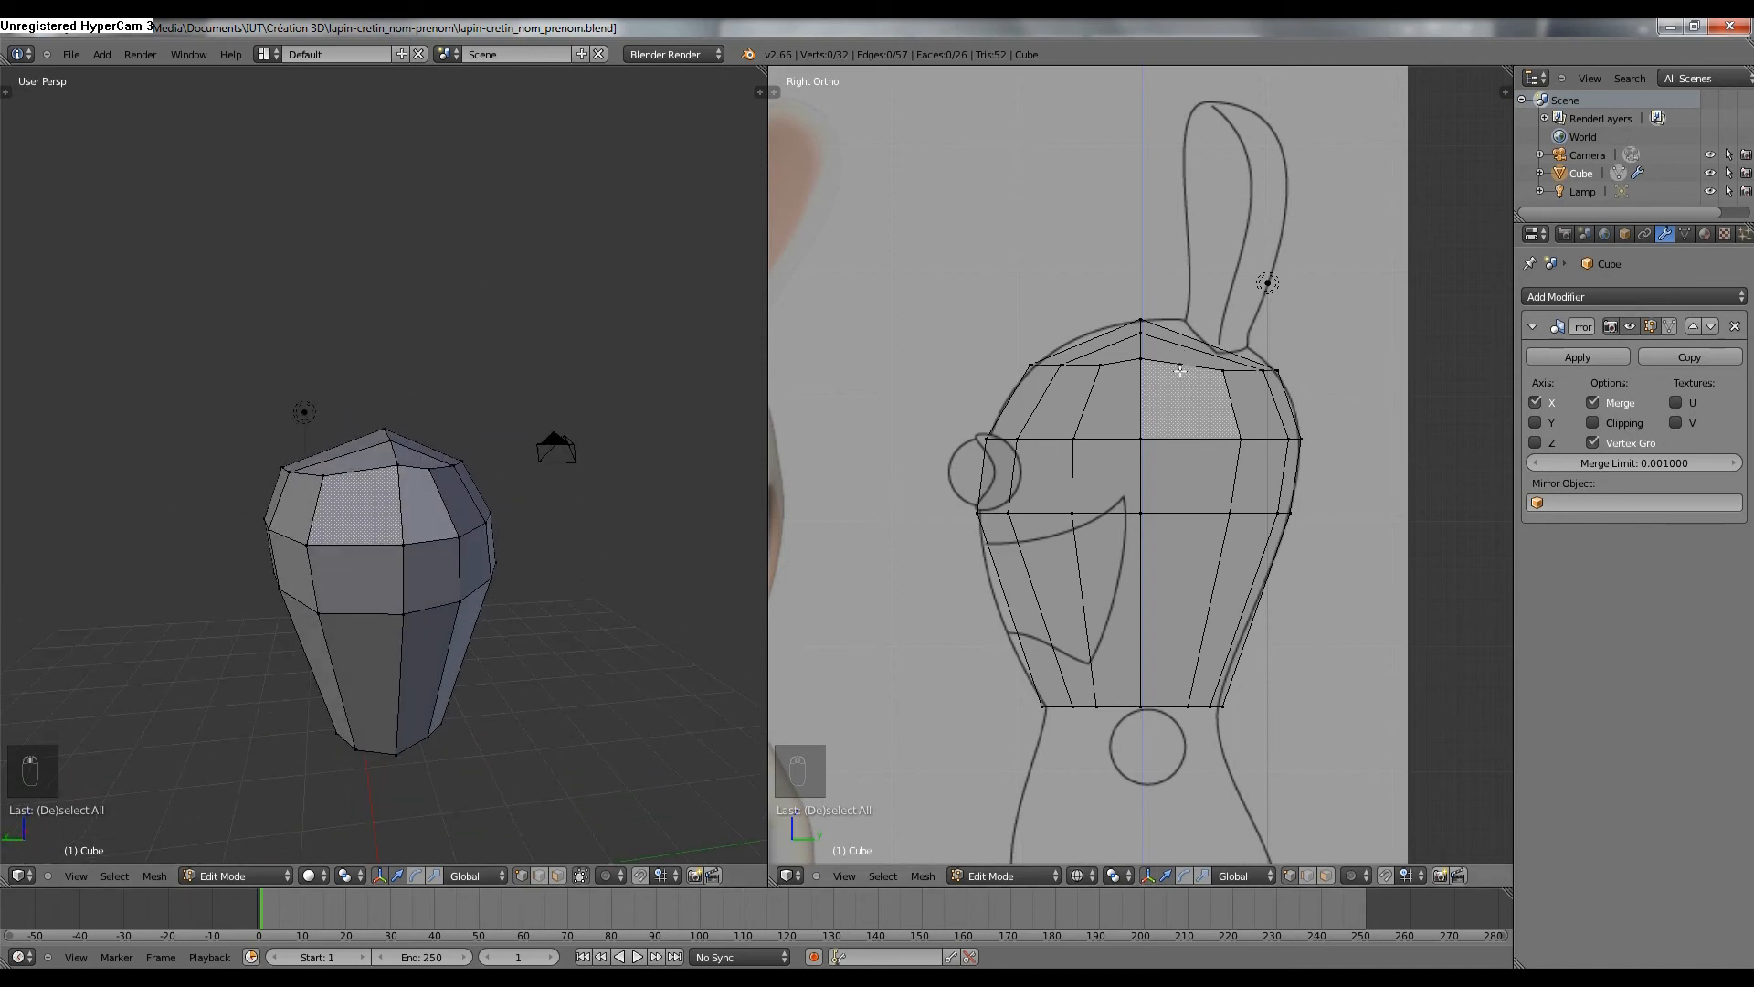
# Add a vertical loop cut just behind the middle of the head's side and flatten it with a Y scale of 0.
pyautogui.hotkey('ctrl', 'r')
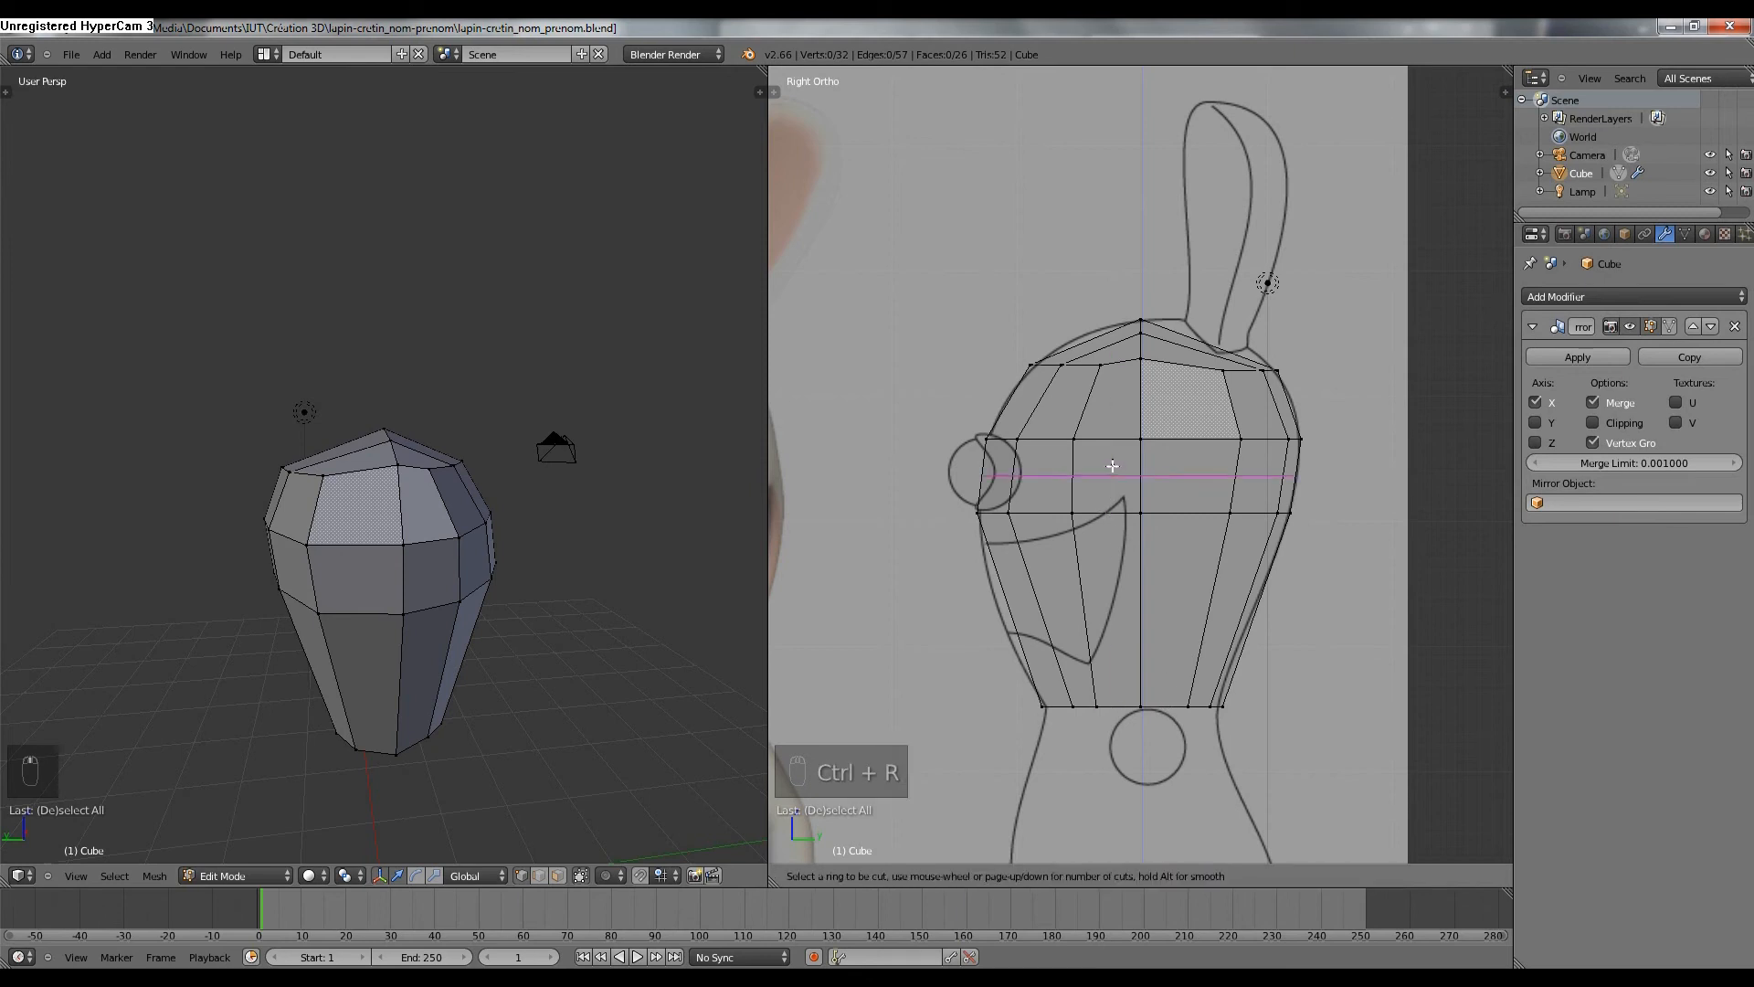
pyautogui.click(1198, 354)
pyautogui.click(1198, 355)
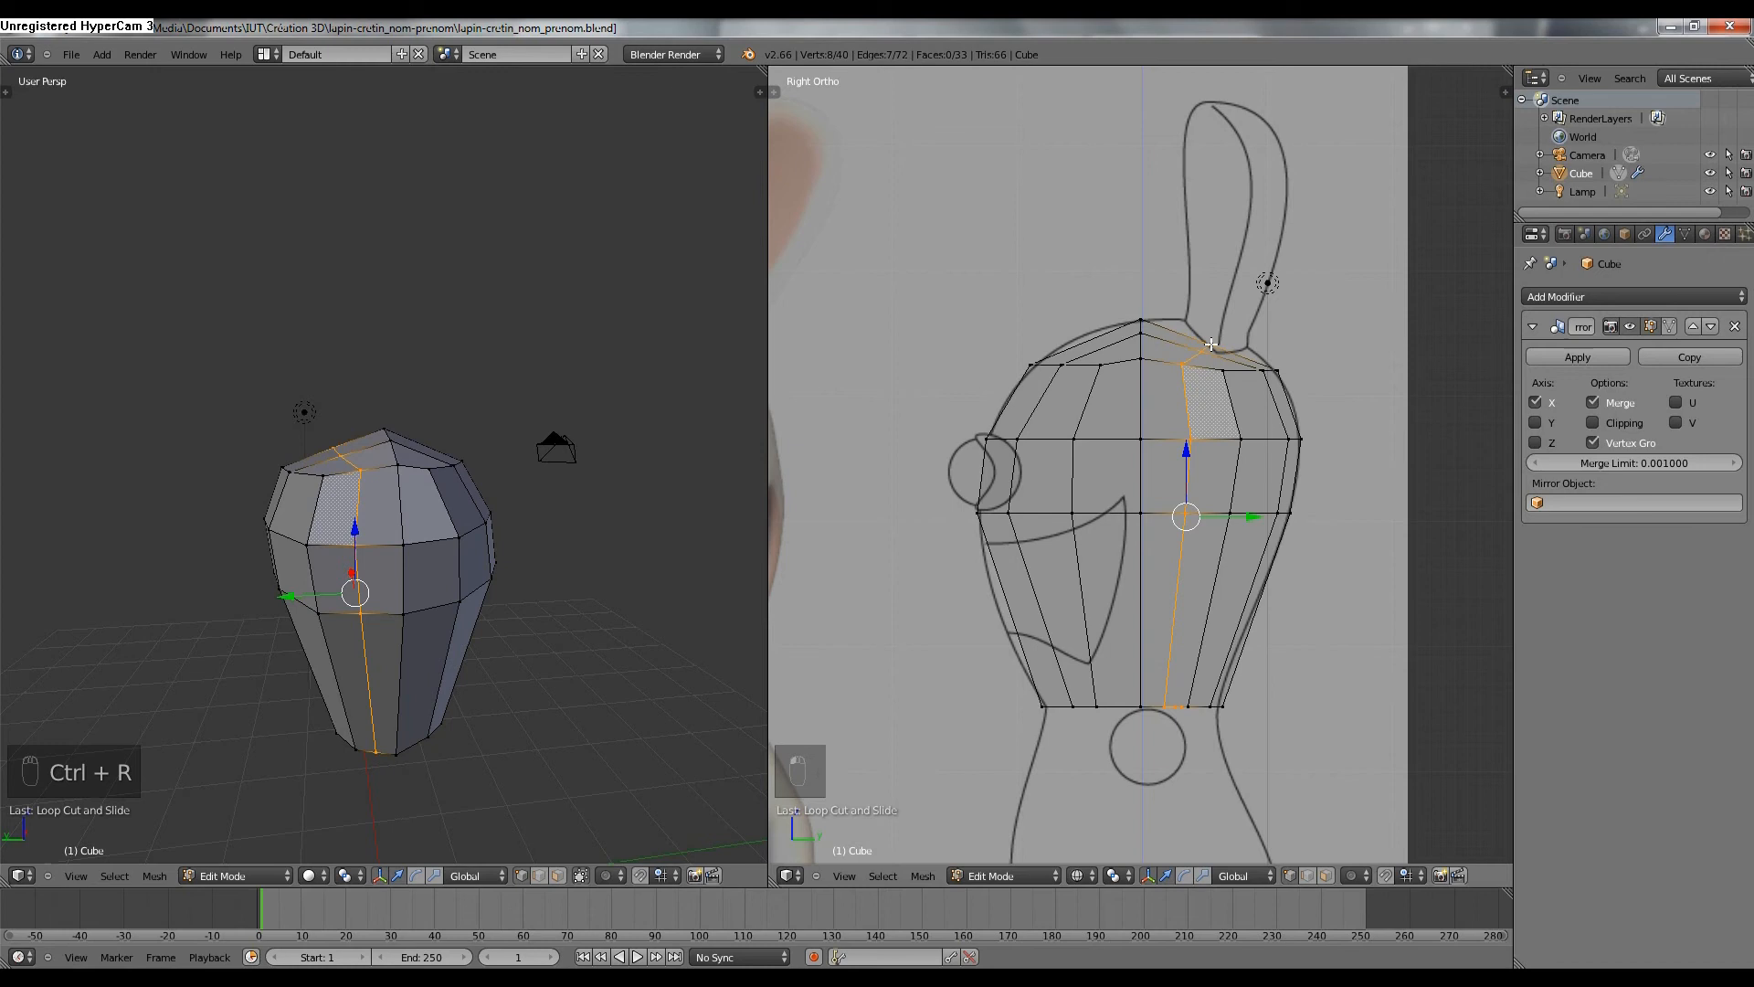
pyautogui.press('s')
pyautogui.press('y')
pyautogui.press('0')
pyautogui.press('Return')
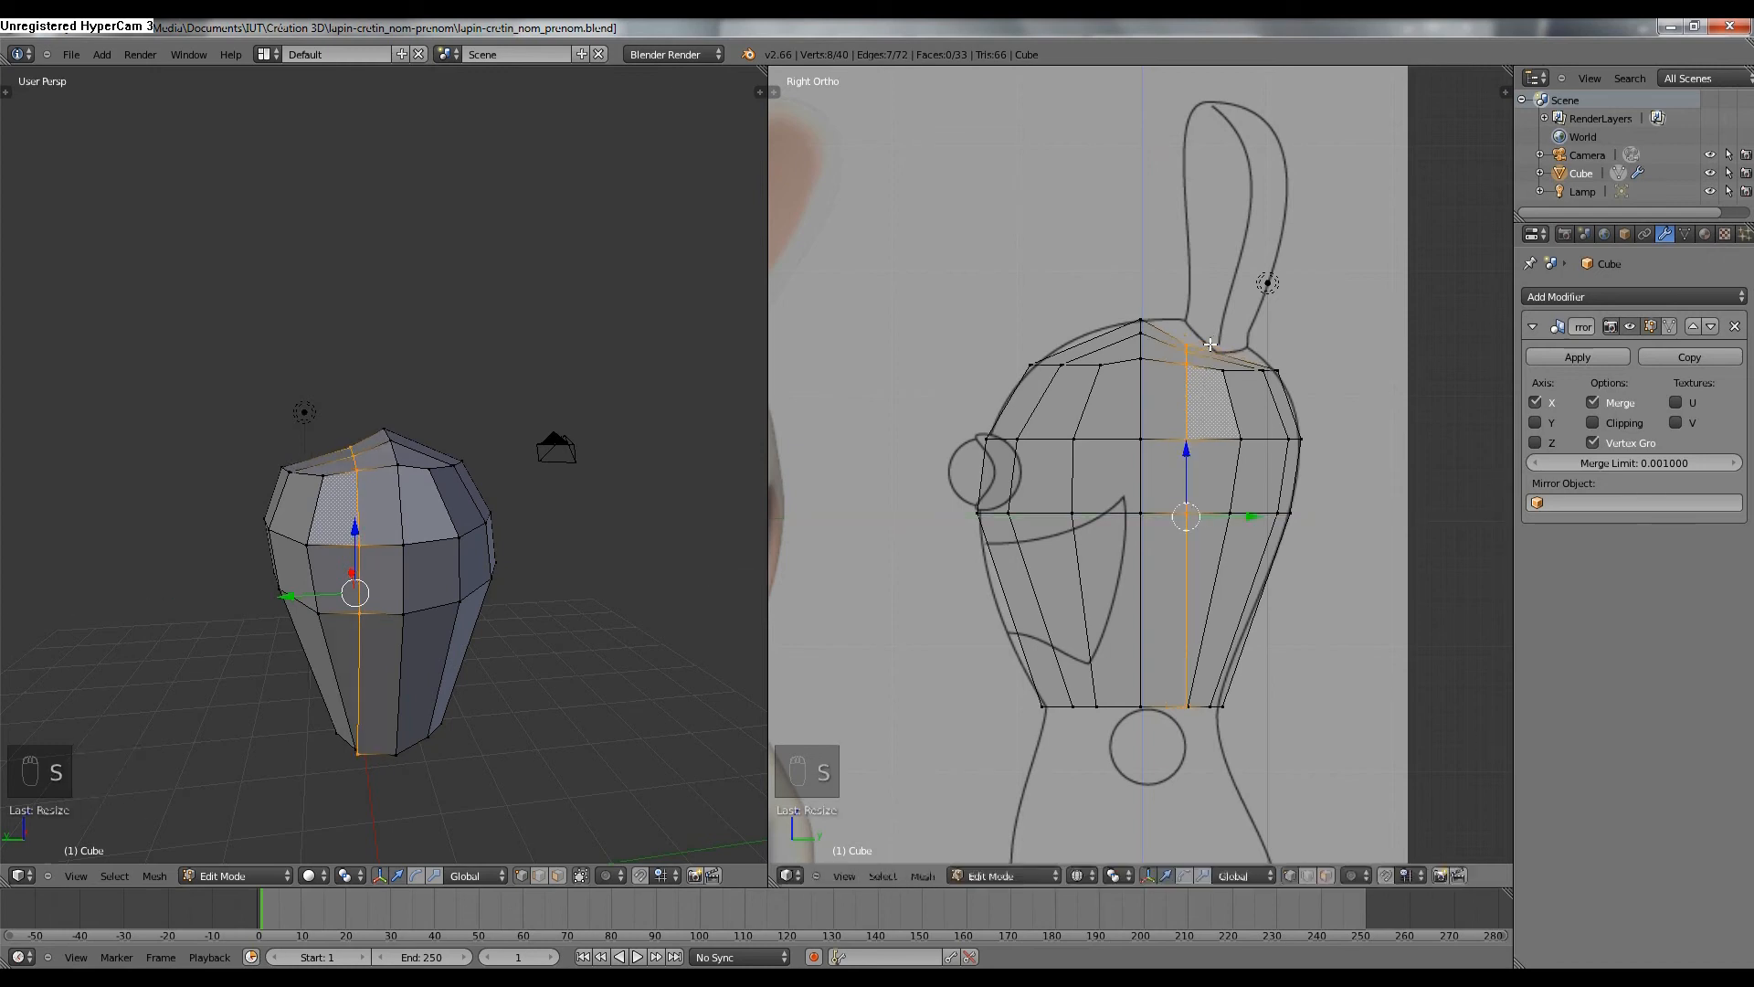
# Move the flattened loop forward along Y and shift its topmost vertices up and back onto the skull outline.
pyautogui.click(1247, 512)
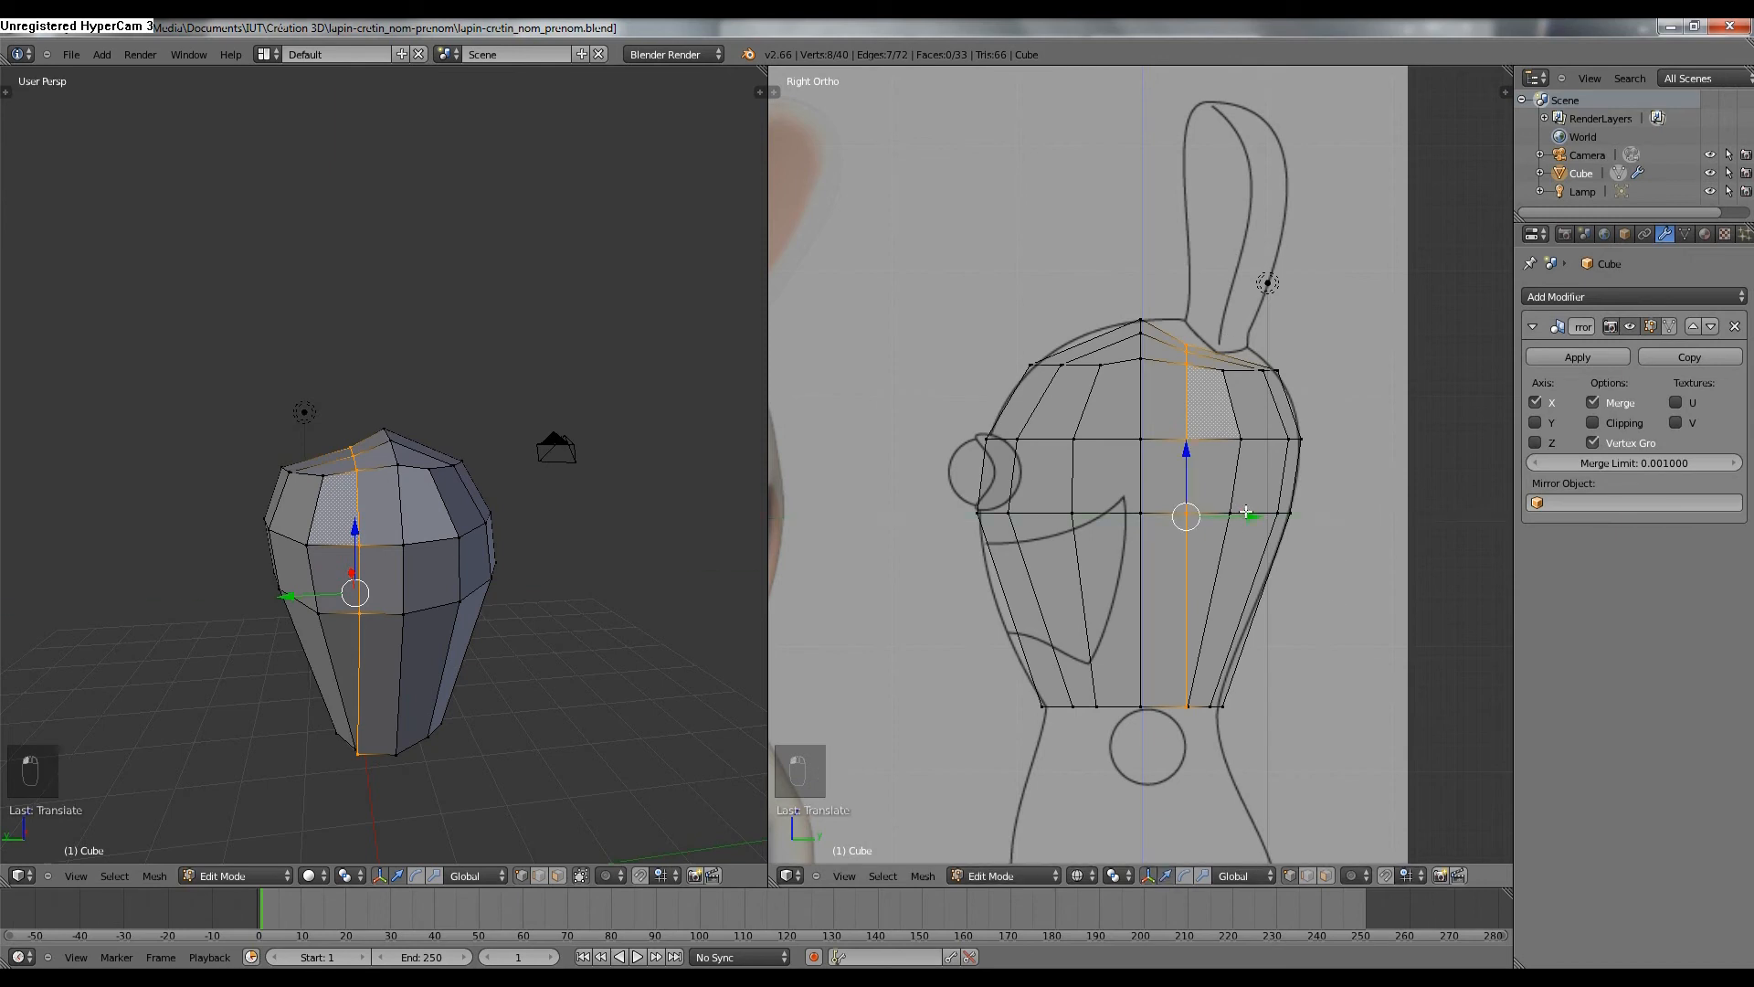
pyautogui.moveTo(1249, 516); pyautogui.dragTo(1234, 517)
pyautogui.press('a')
pyautogui.press('b')
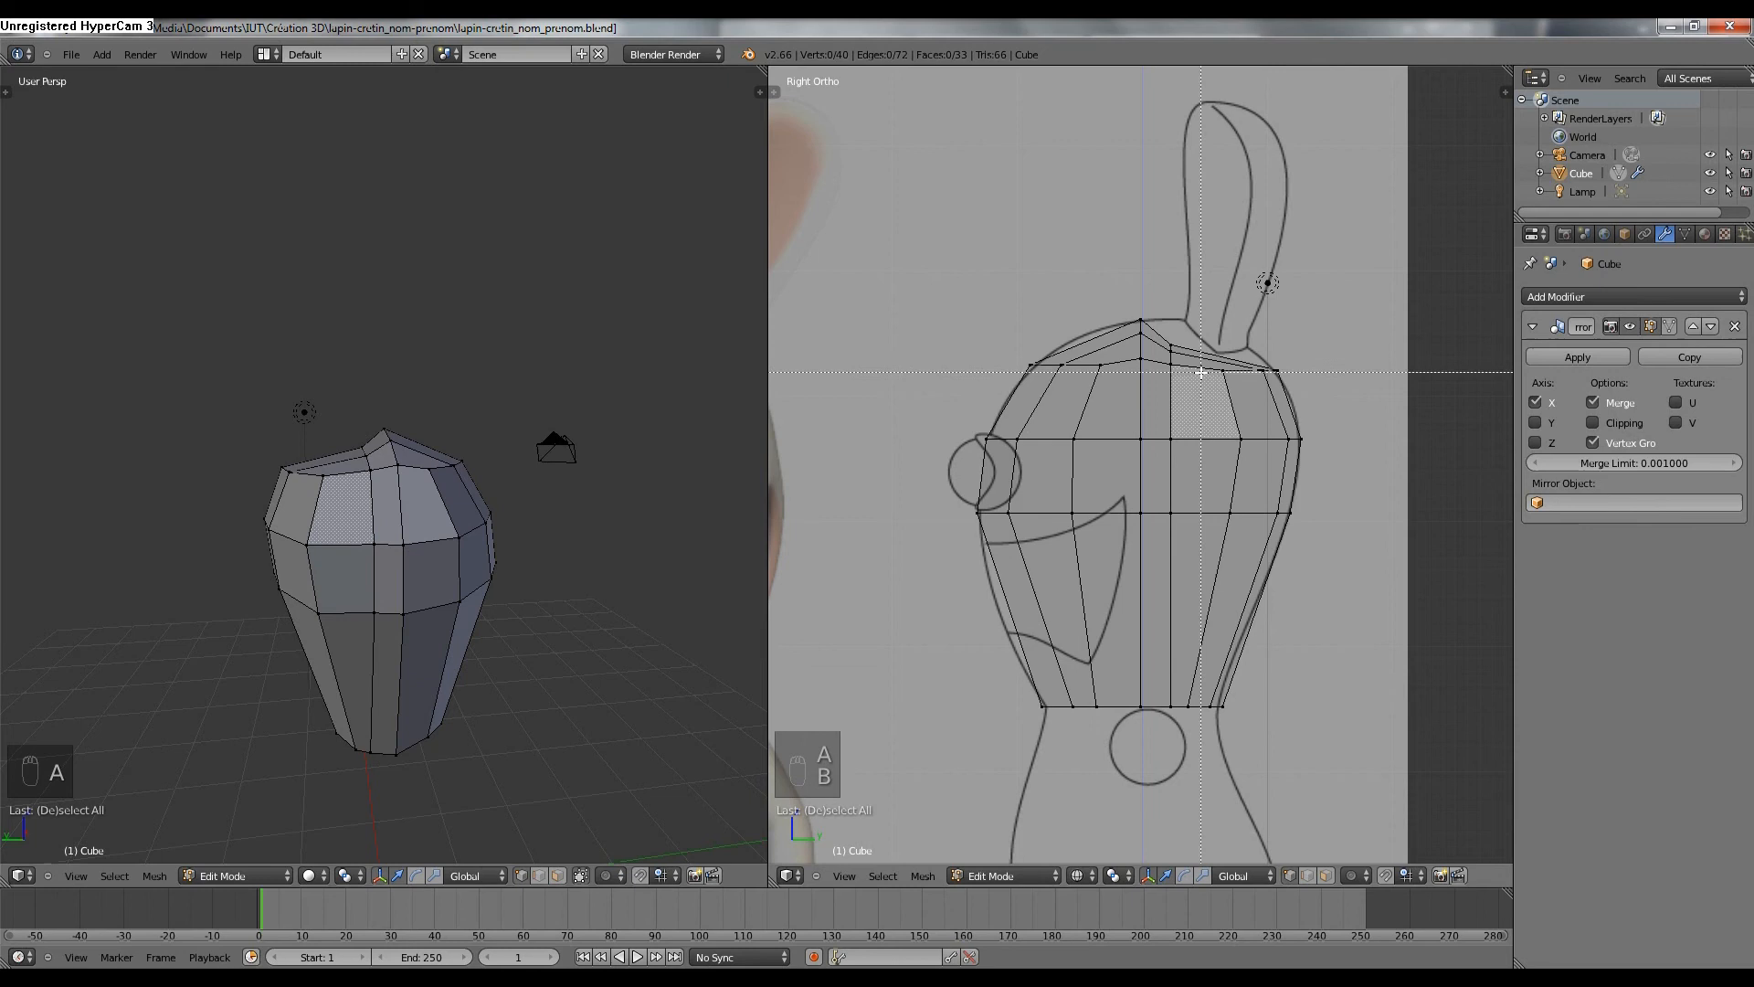
pyautogui.moveTo(1166, 336); pyautogui.dragTo(1221, 359)
pyautogui.rightClick(1182, 351)
# Move the loop's two side vertices above and below eye level back along Y to even out the spacing.
pyautogui.rightClick(1174, 441)
pyautogui.moveTo(1219, 439); pyautogui.dragTo(1241, 439)
pyautogui.rightClick(1192, 513)
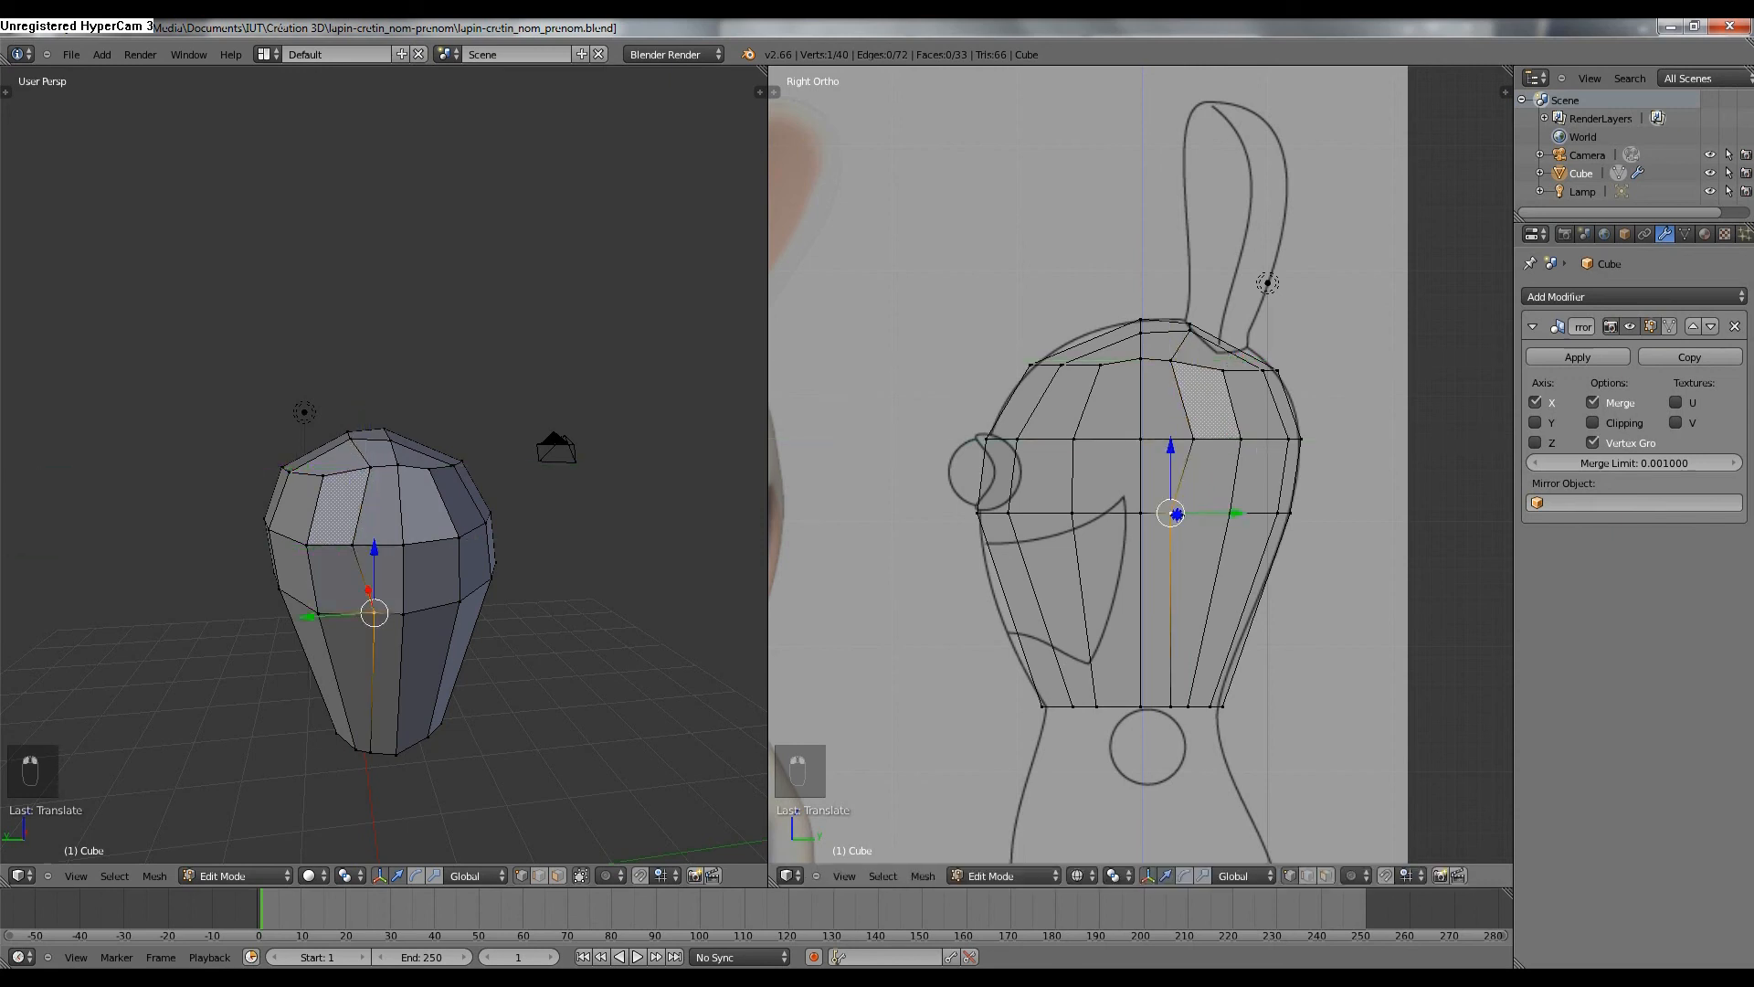
pyautogui.moveTo(395, 636); pyautogui.dragTo(274, 654, button='middle')
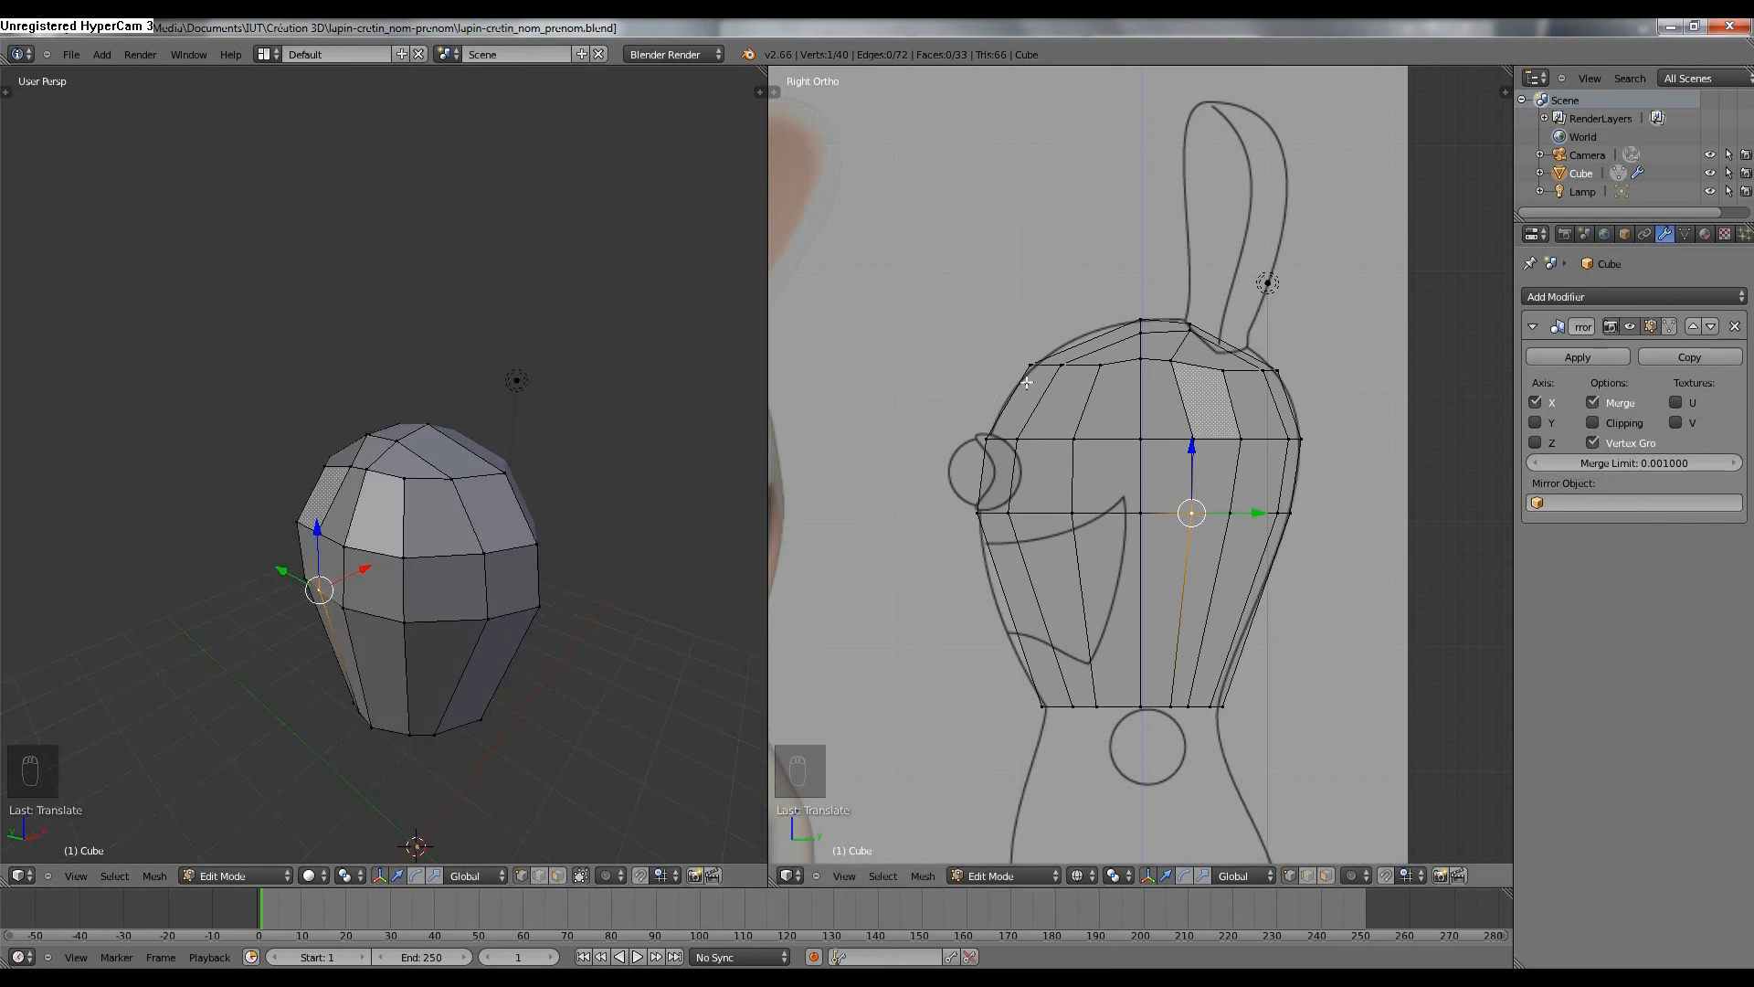
# Add a vertical loop cut just ahead of the head's middle and raise its two top vertices onto the skull outline.
pyautogui.hotkey('ctrl', 'r')
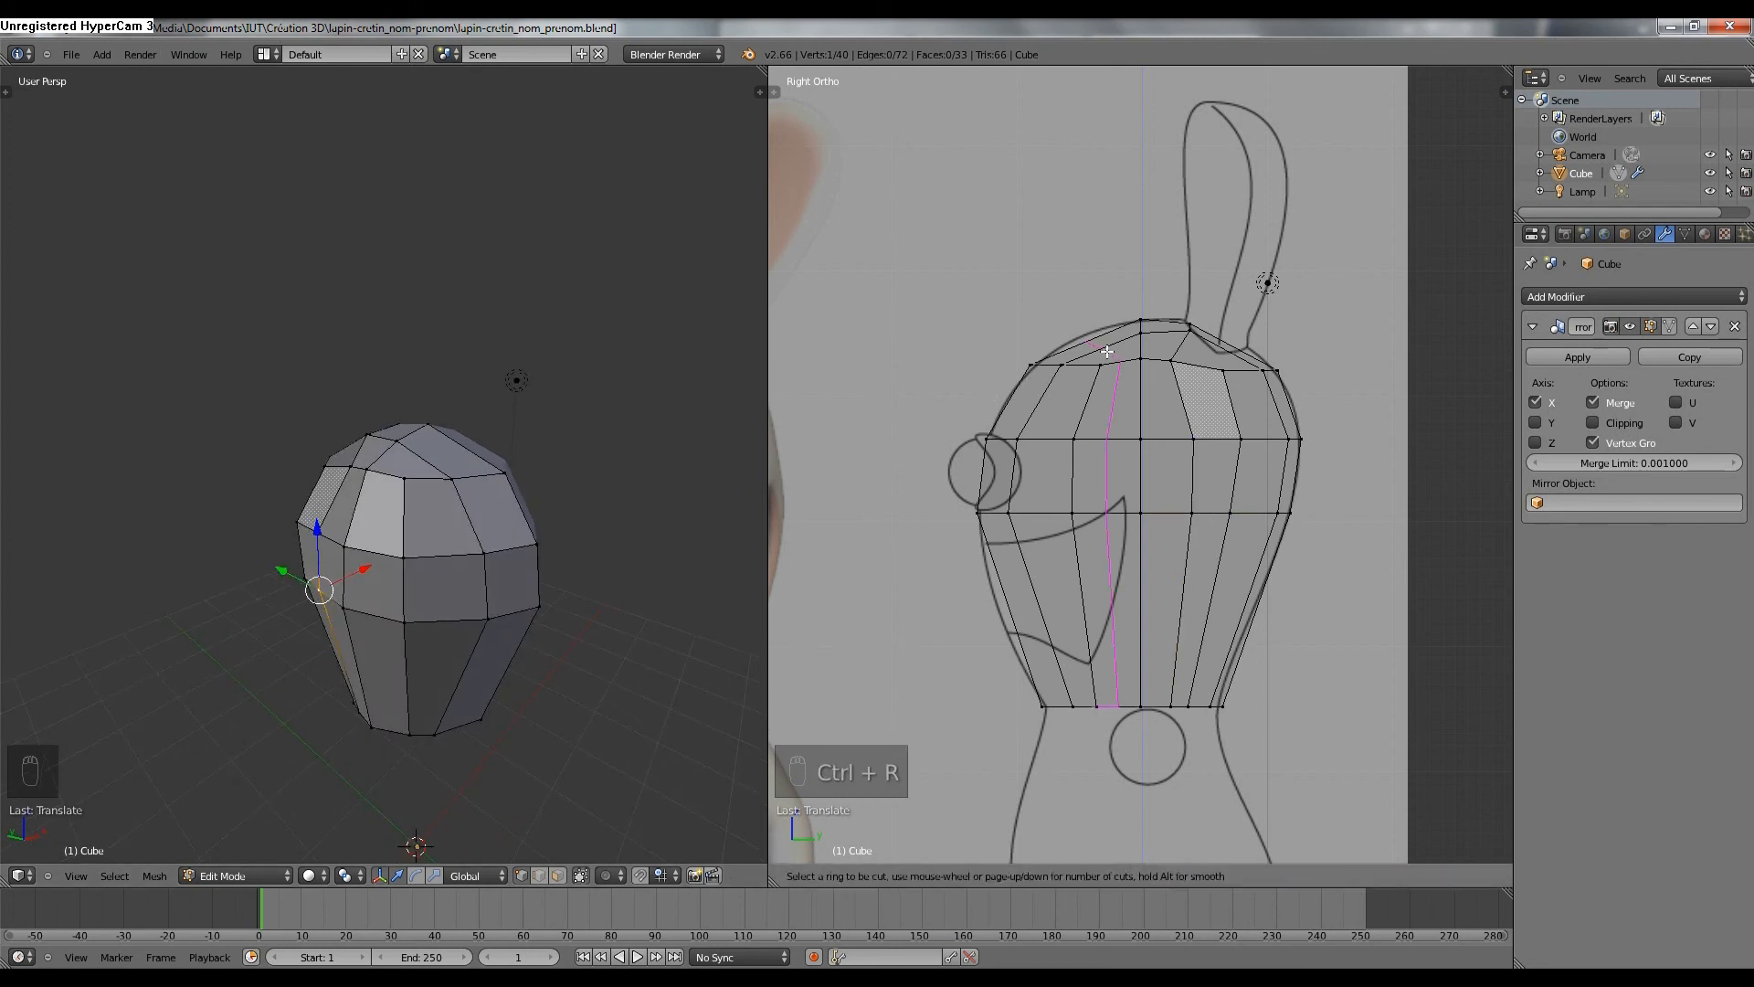
pyautogui.click(1106, 350)
pyautogui.rightClick(1086, 341)
pyautogui.keyDown('shift'); pyautogui.rightClick(1099, 348); pyautogui.keyUp('shift')
pyautogui.moveTo(1093, 318); pyautogui.dragTo(1093, 308)
# Inspect the head's overall shape in object mode and return to edit mode.
pyautogui.moveTo(725, 513); pyautogui.dragTo(709, 556, button='middle')
pyautogui.press('Tab')
pyautogui.scroll(3, 709, 557)
pyautogui.moveTo(929, 486); pyautogui.dragTo(594, 546, button='middle')
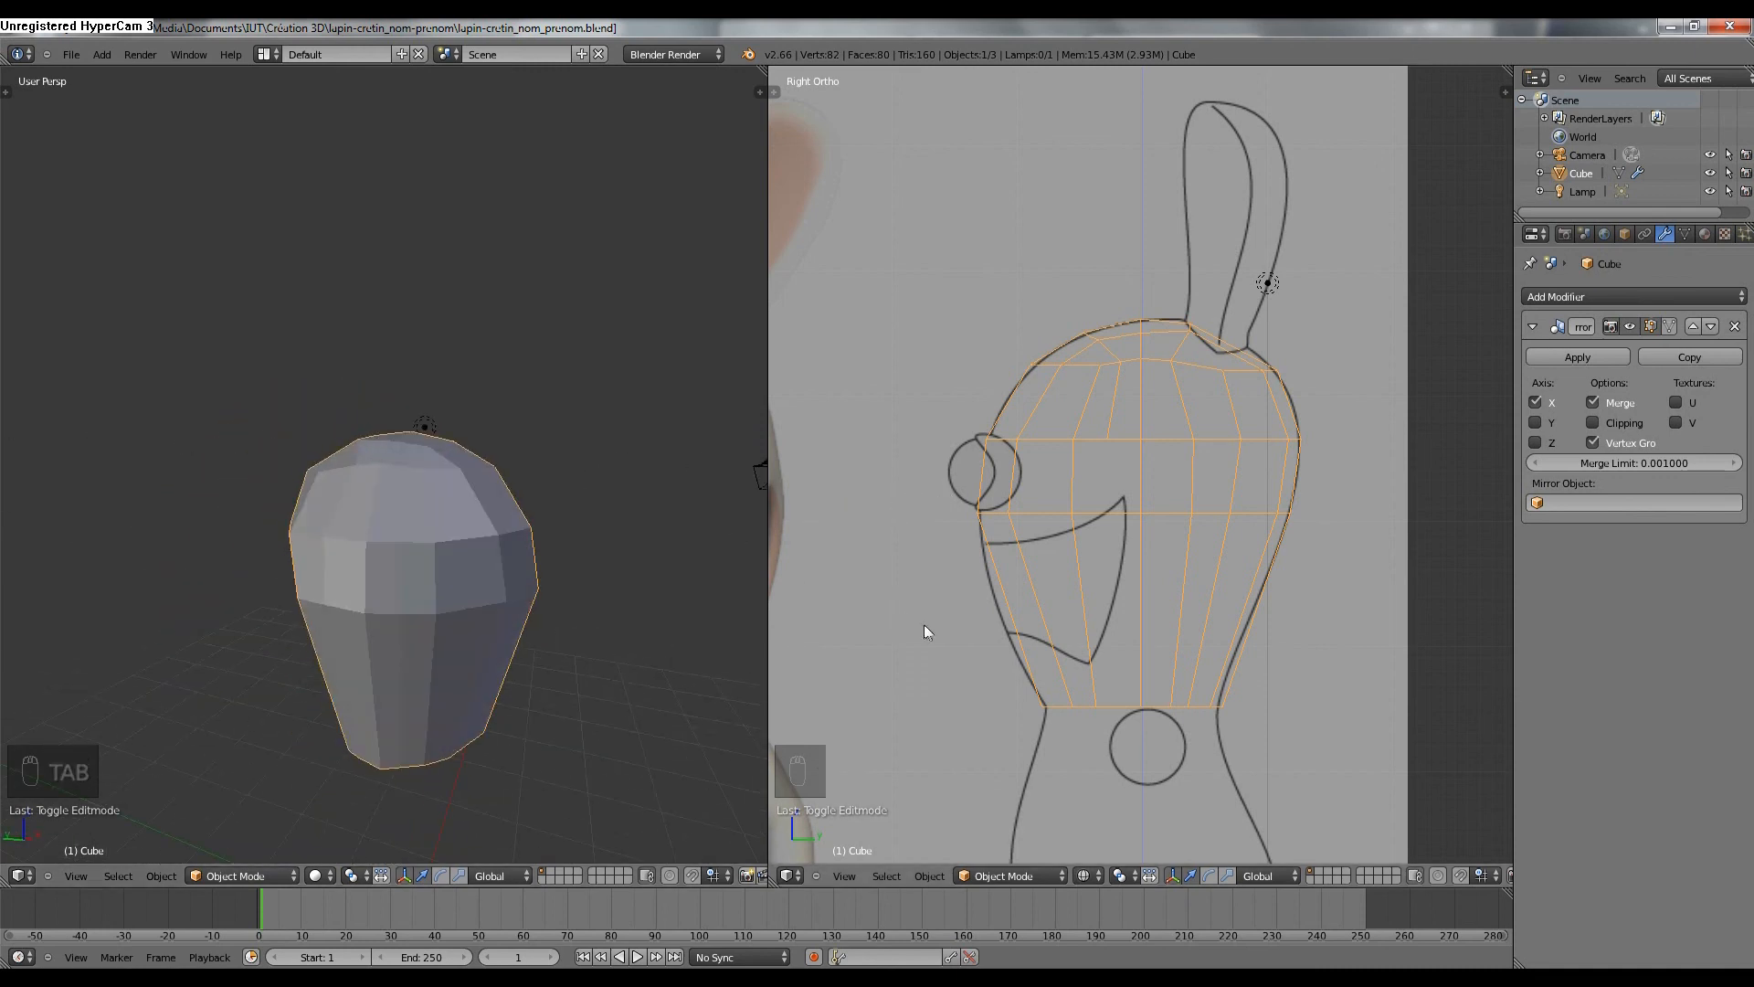
pyautogui.press('Tab')
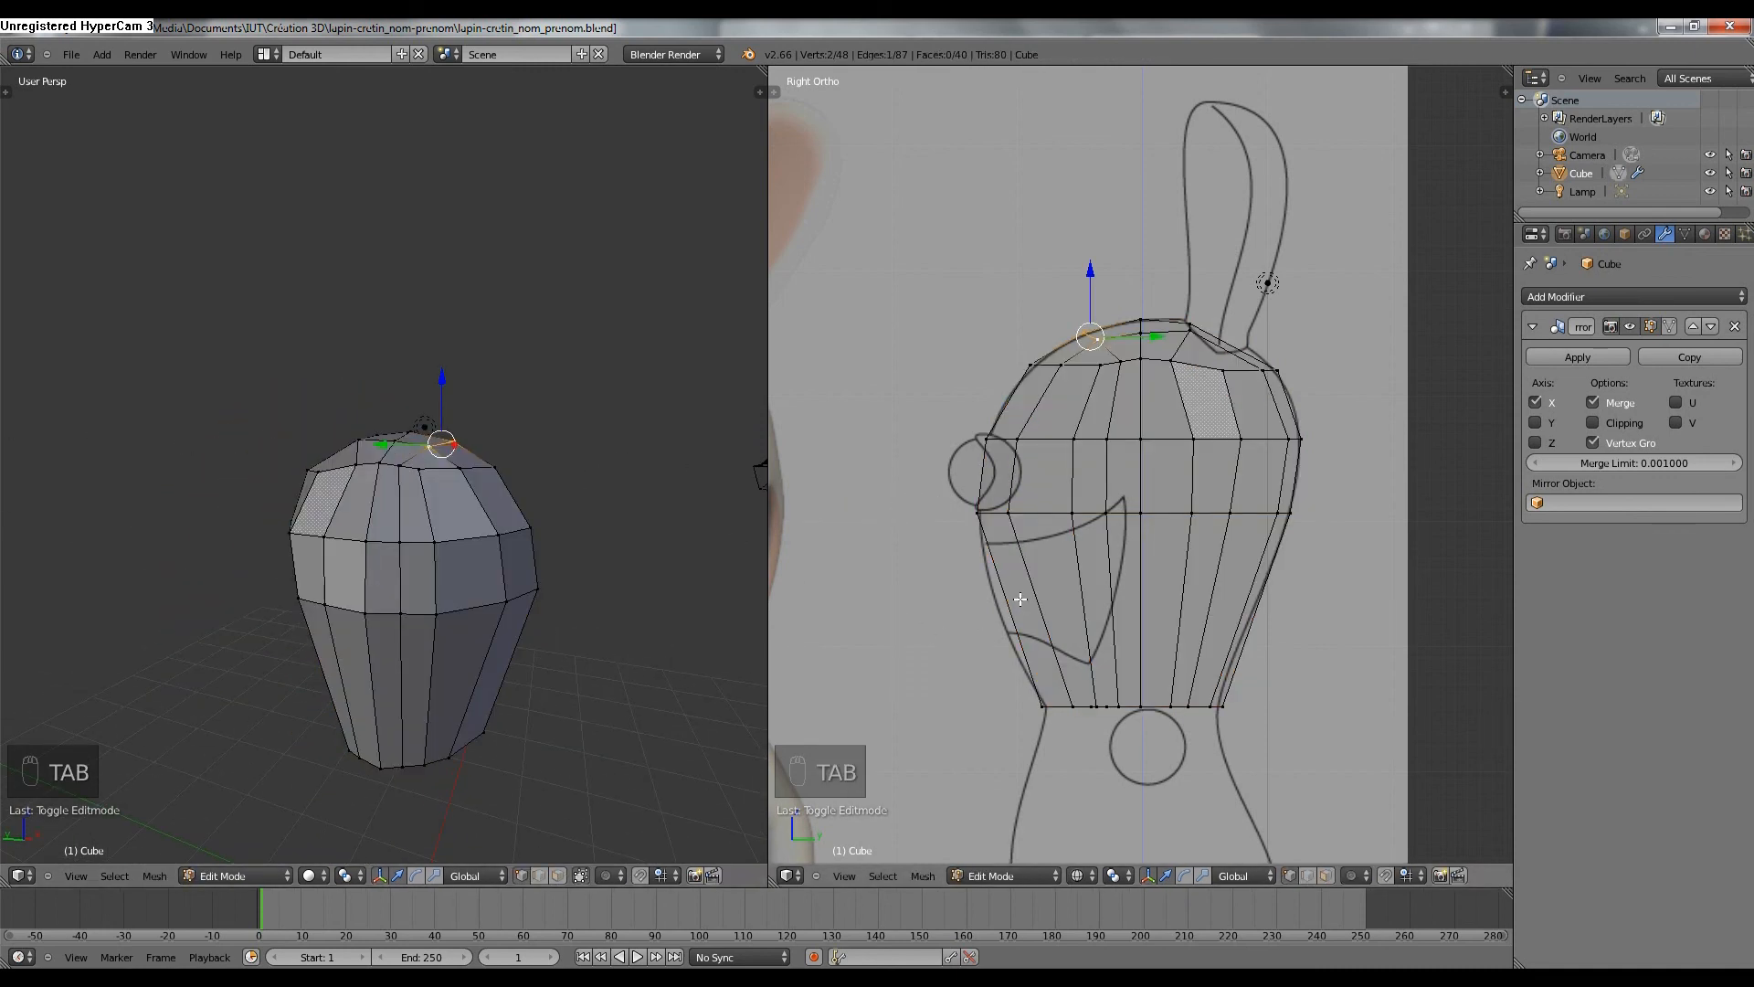
# Add a centred horizontal loop cut around the lower part of the head and select its frontmost vertex.
pyautogui.hotkey('ctrl', 'r')
pyautogui.click(1020, 599)
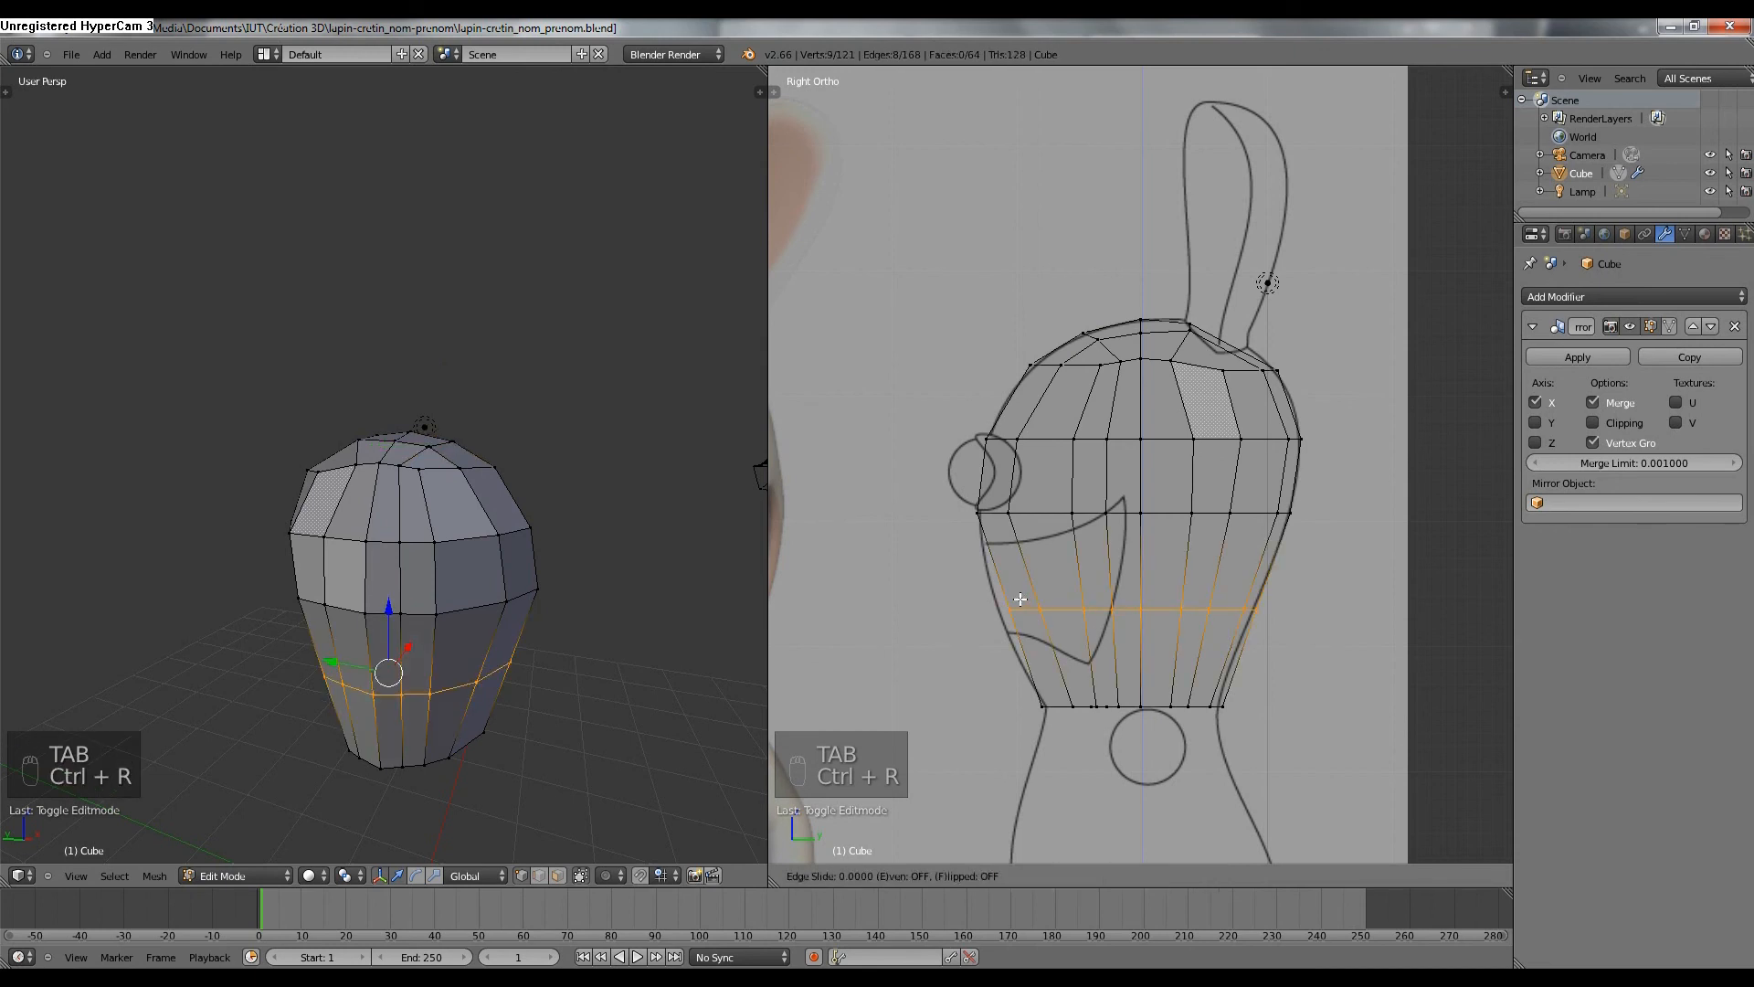
pyautogui.click(1025, 608)
pyautogui.scroll(2, 1031, 622)
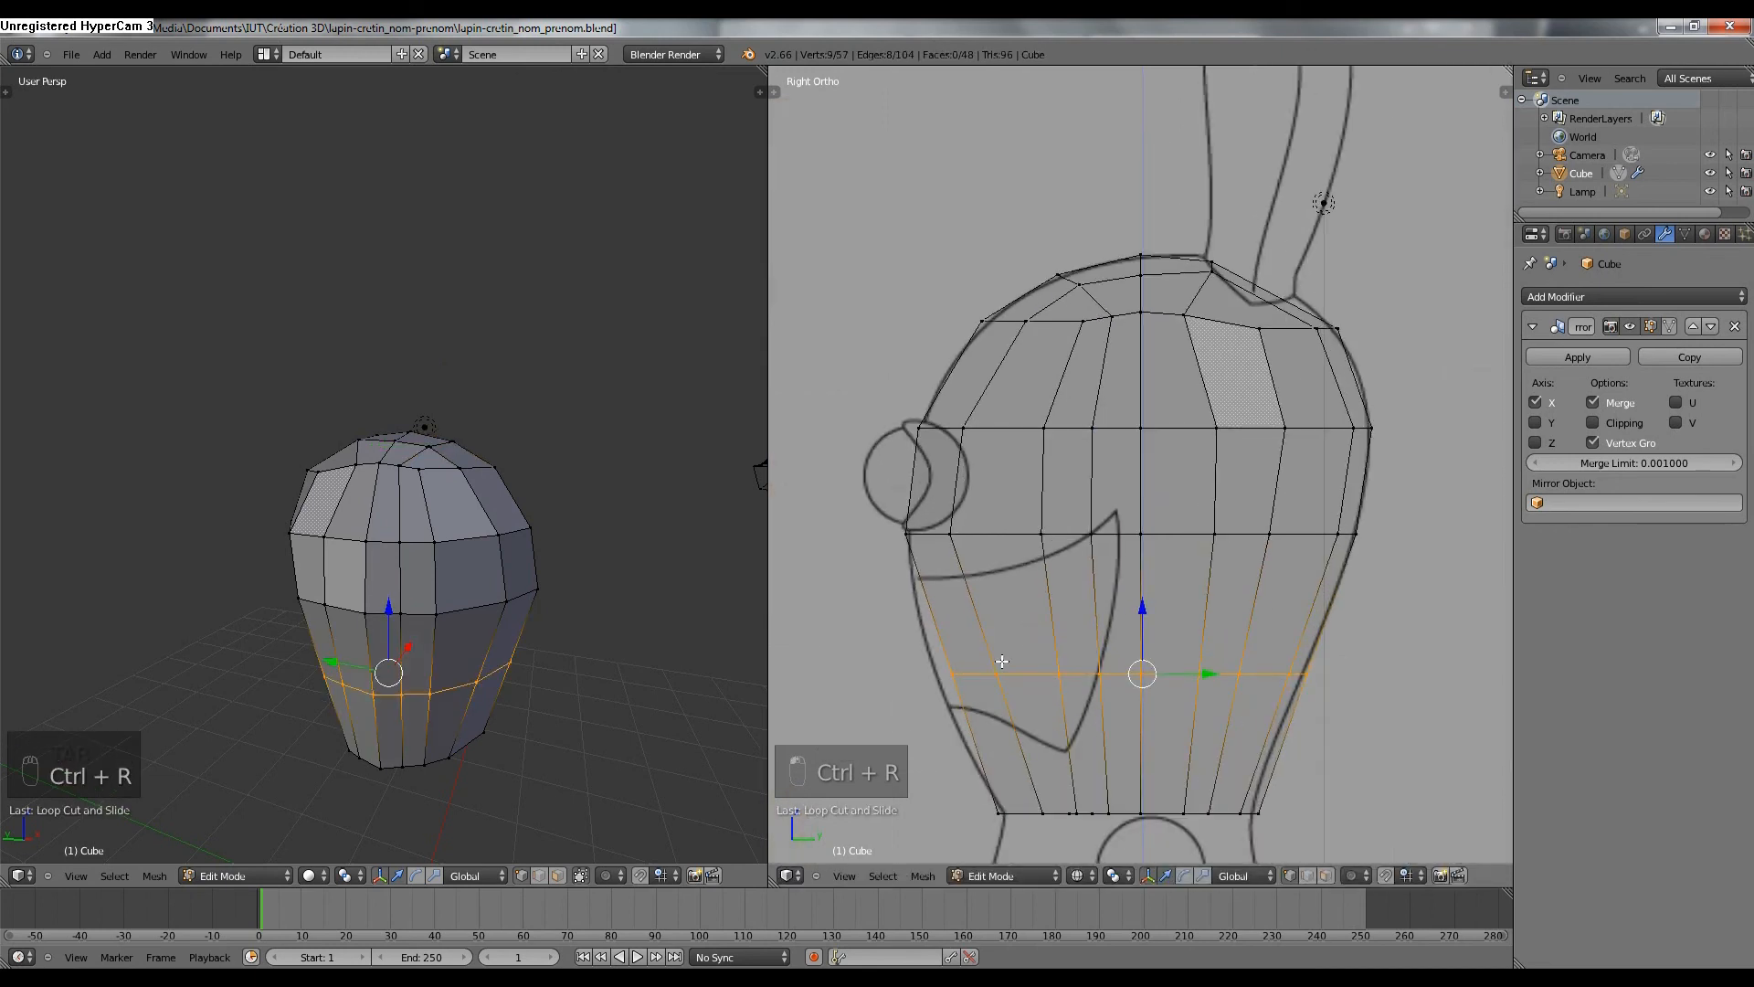
pyautogui.rightClick(954, 675)
pyautogui.keyDown('shift'); pyautogui.moveTo(1005, 678); pyautogui.dragTo(1078, 594, button='middle'); pyautogui.keyUp('shift')
# Try moving the selected front vertex forward along Y by about 0.21 and undo the move.
pyautogui.press('g')
pyautogui.press('y')
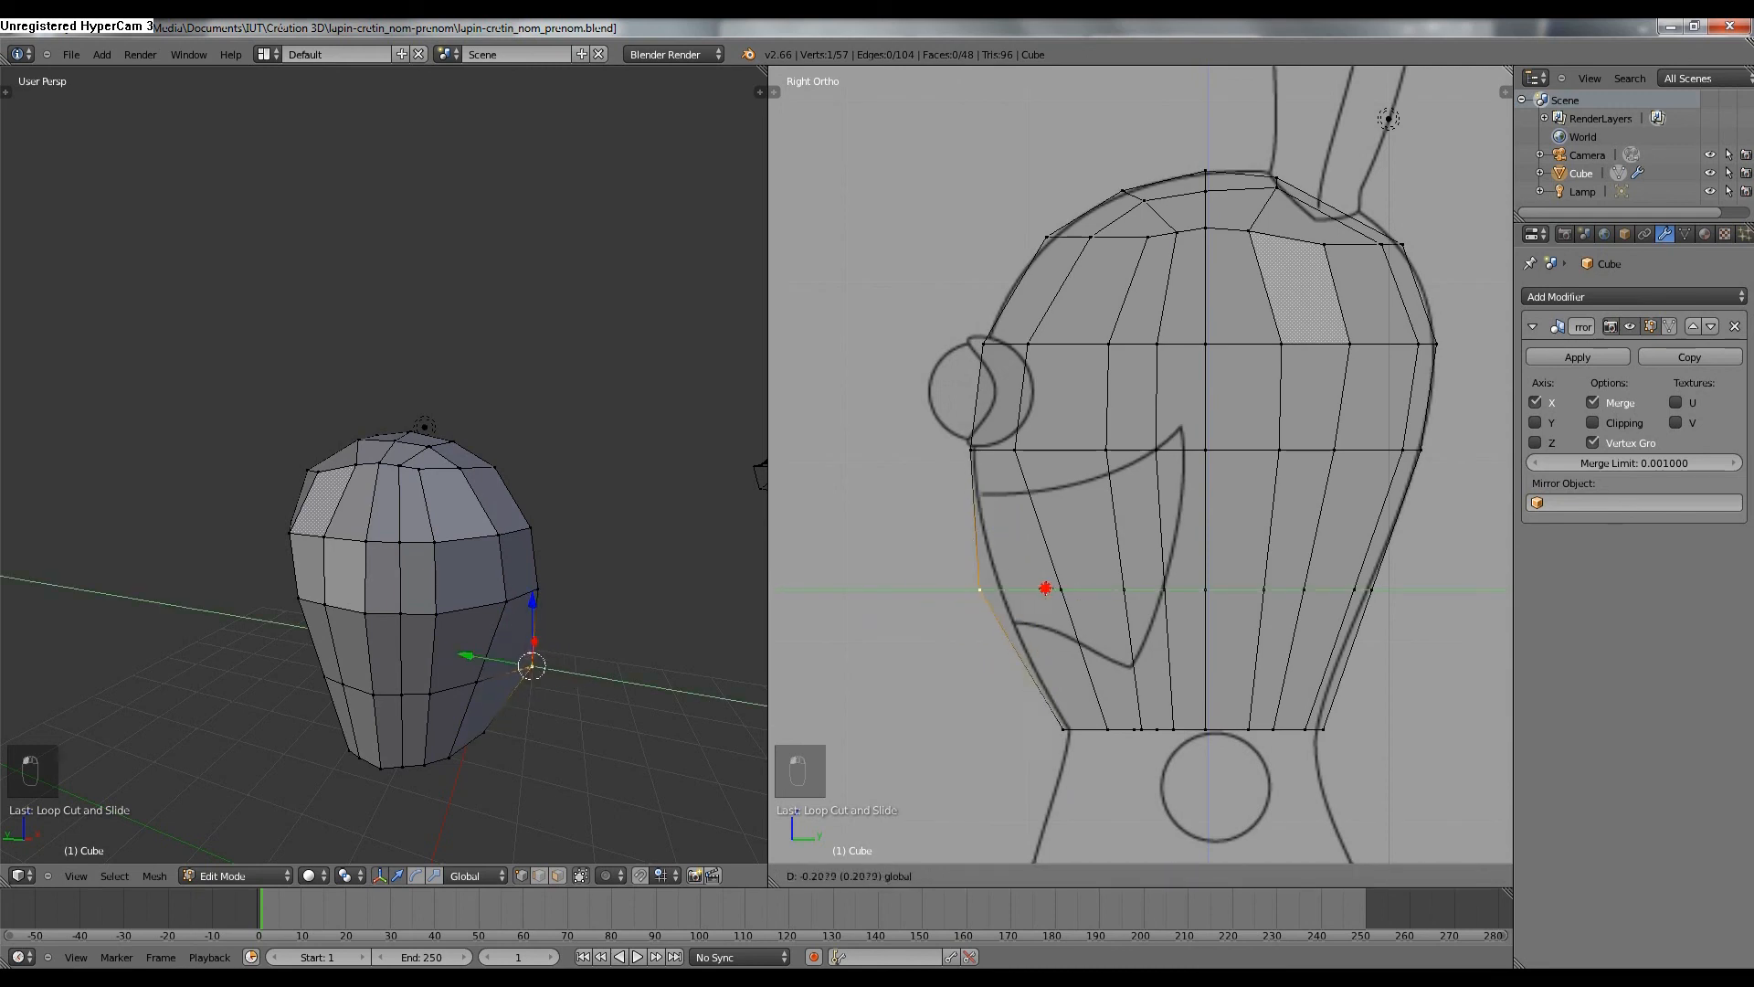
pyautogui.click(1046, 588)
pyautogui.hotkey('ctrl', 'z')
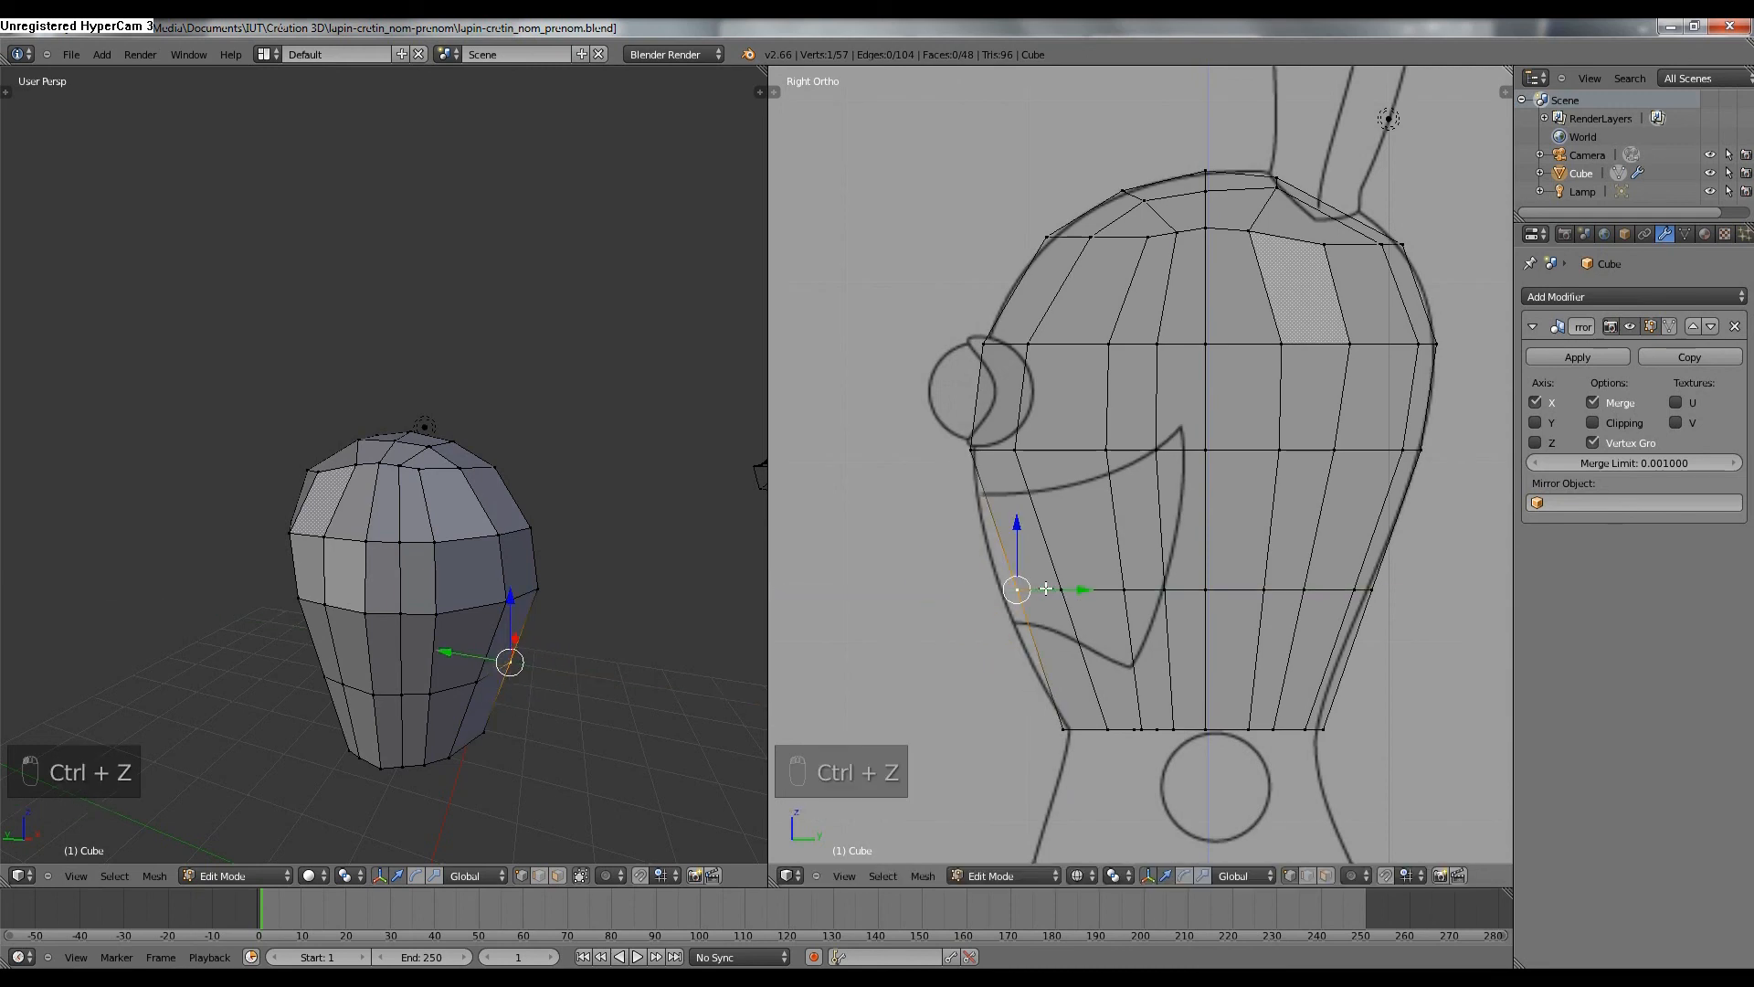
# Enable proportional editing and move the lower front vertex forward along Y onto the face outline.
pyautogui.click(621, 869)
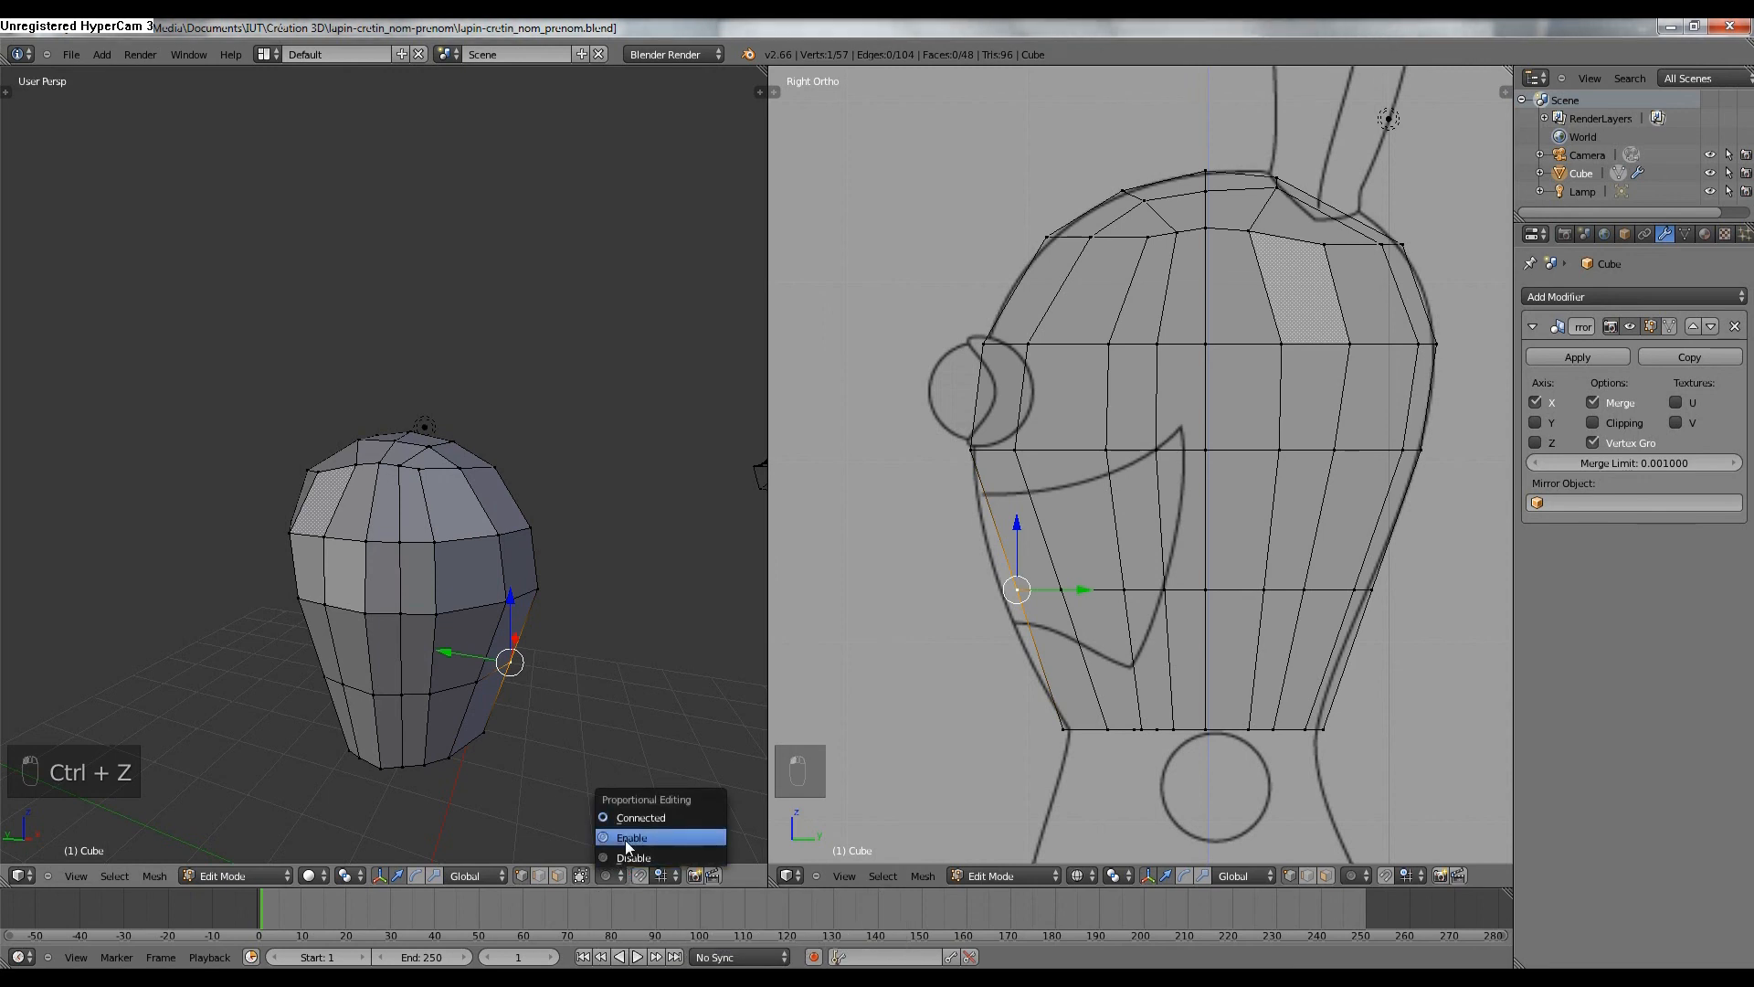
pyautogui.click(626, 839)
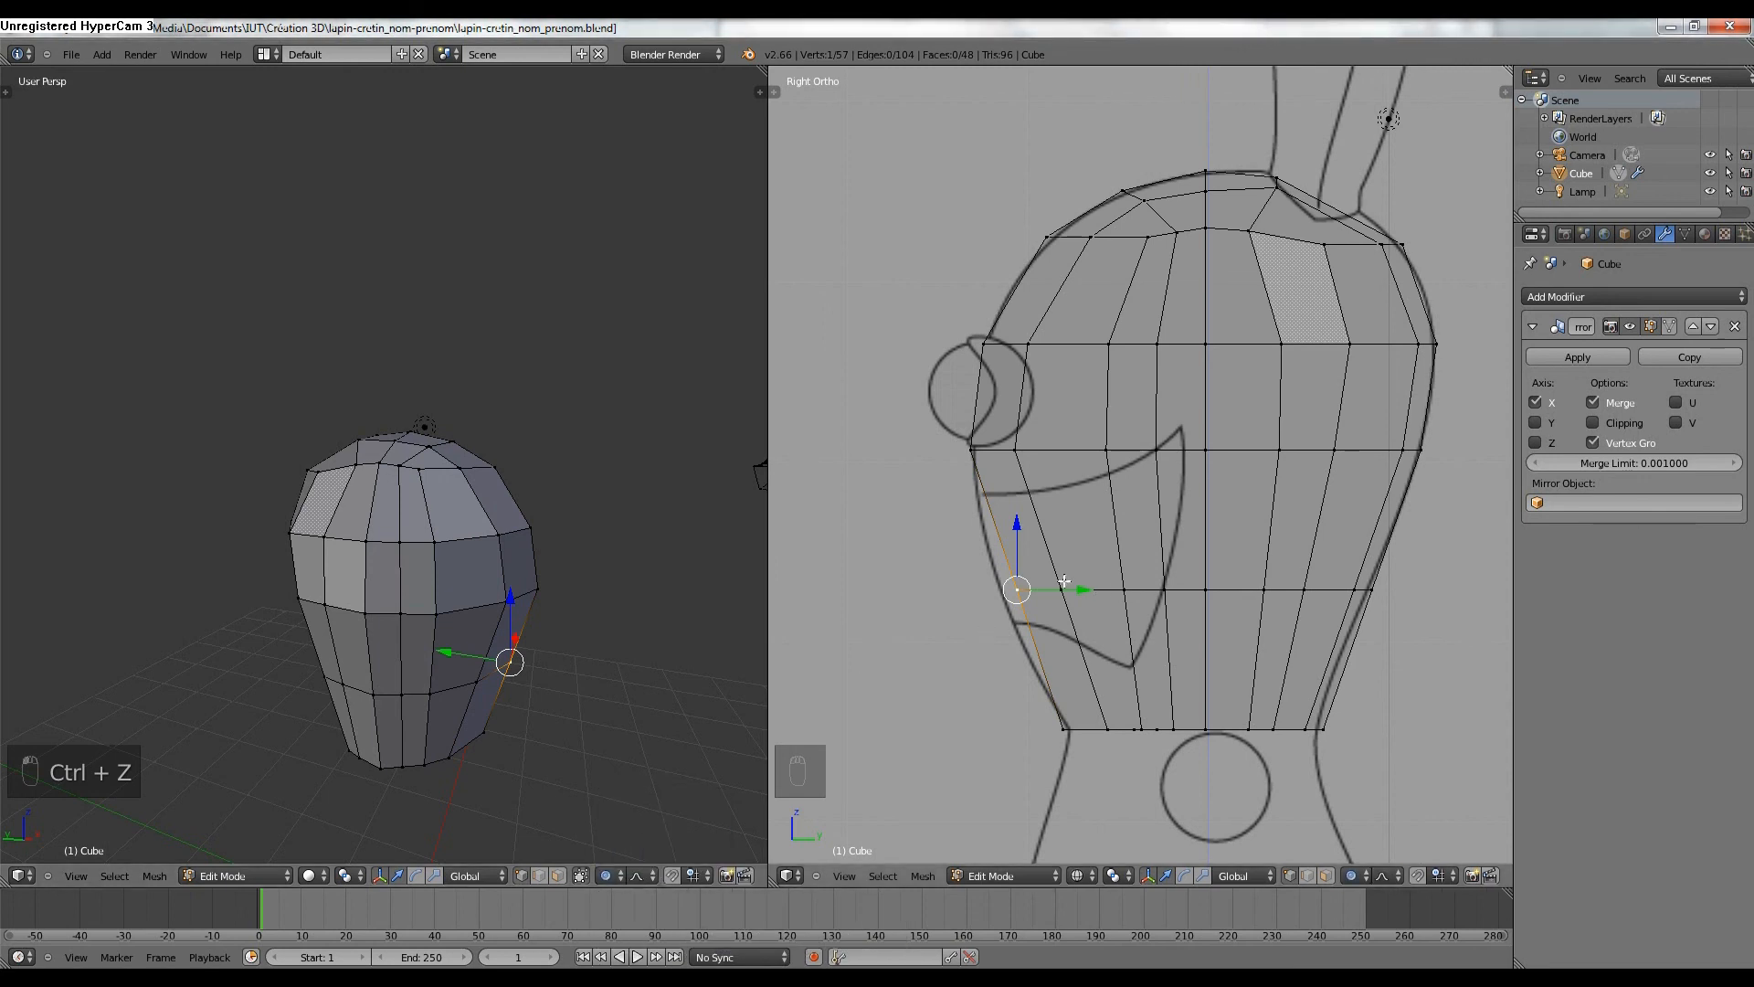
pyautogui.moveTo(1085, 590)
pyautogui.mouseDown()
pyautogui.moveTo(995, 600)
pyautogui.moveTo(1065, 591)
pyautogui.mouseUp()
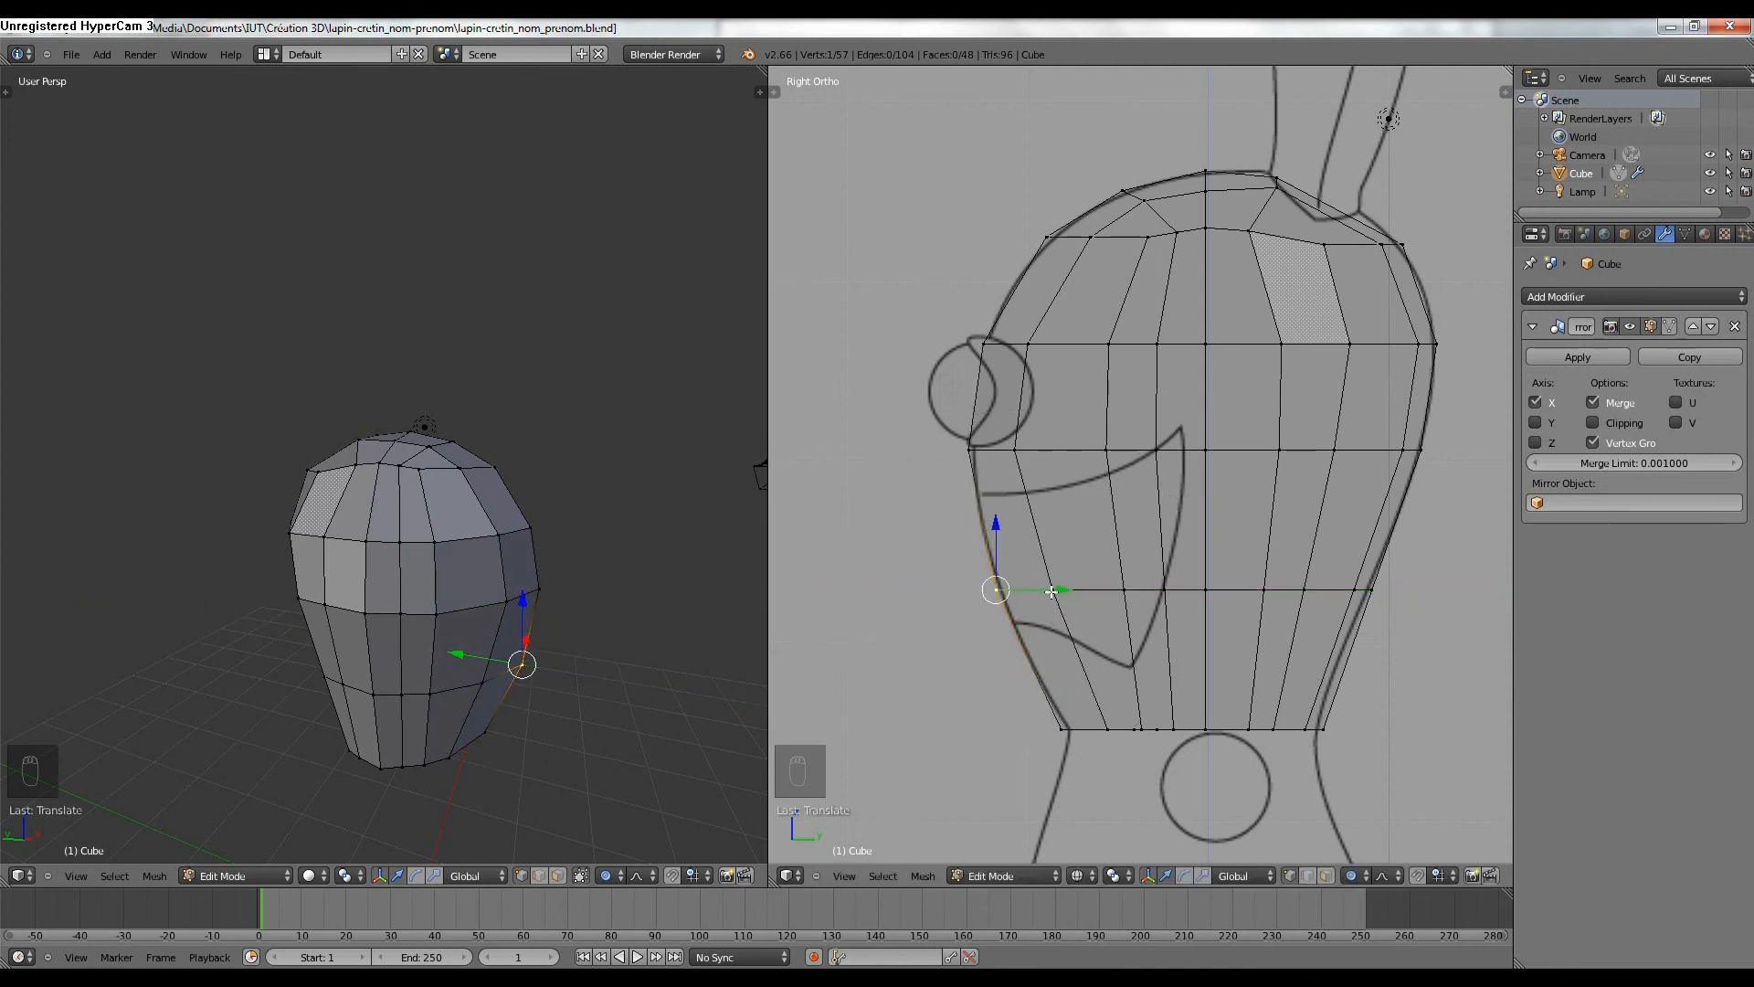
# Adjust the vertex just behind the lower front one along Y, using a proportional size of about 0.42.
pyautogui.moveTo(1112, 590); pyautogui.dragTo(1114, 589)
pyautogui.scroll(9, 1114, 590)
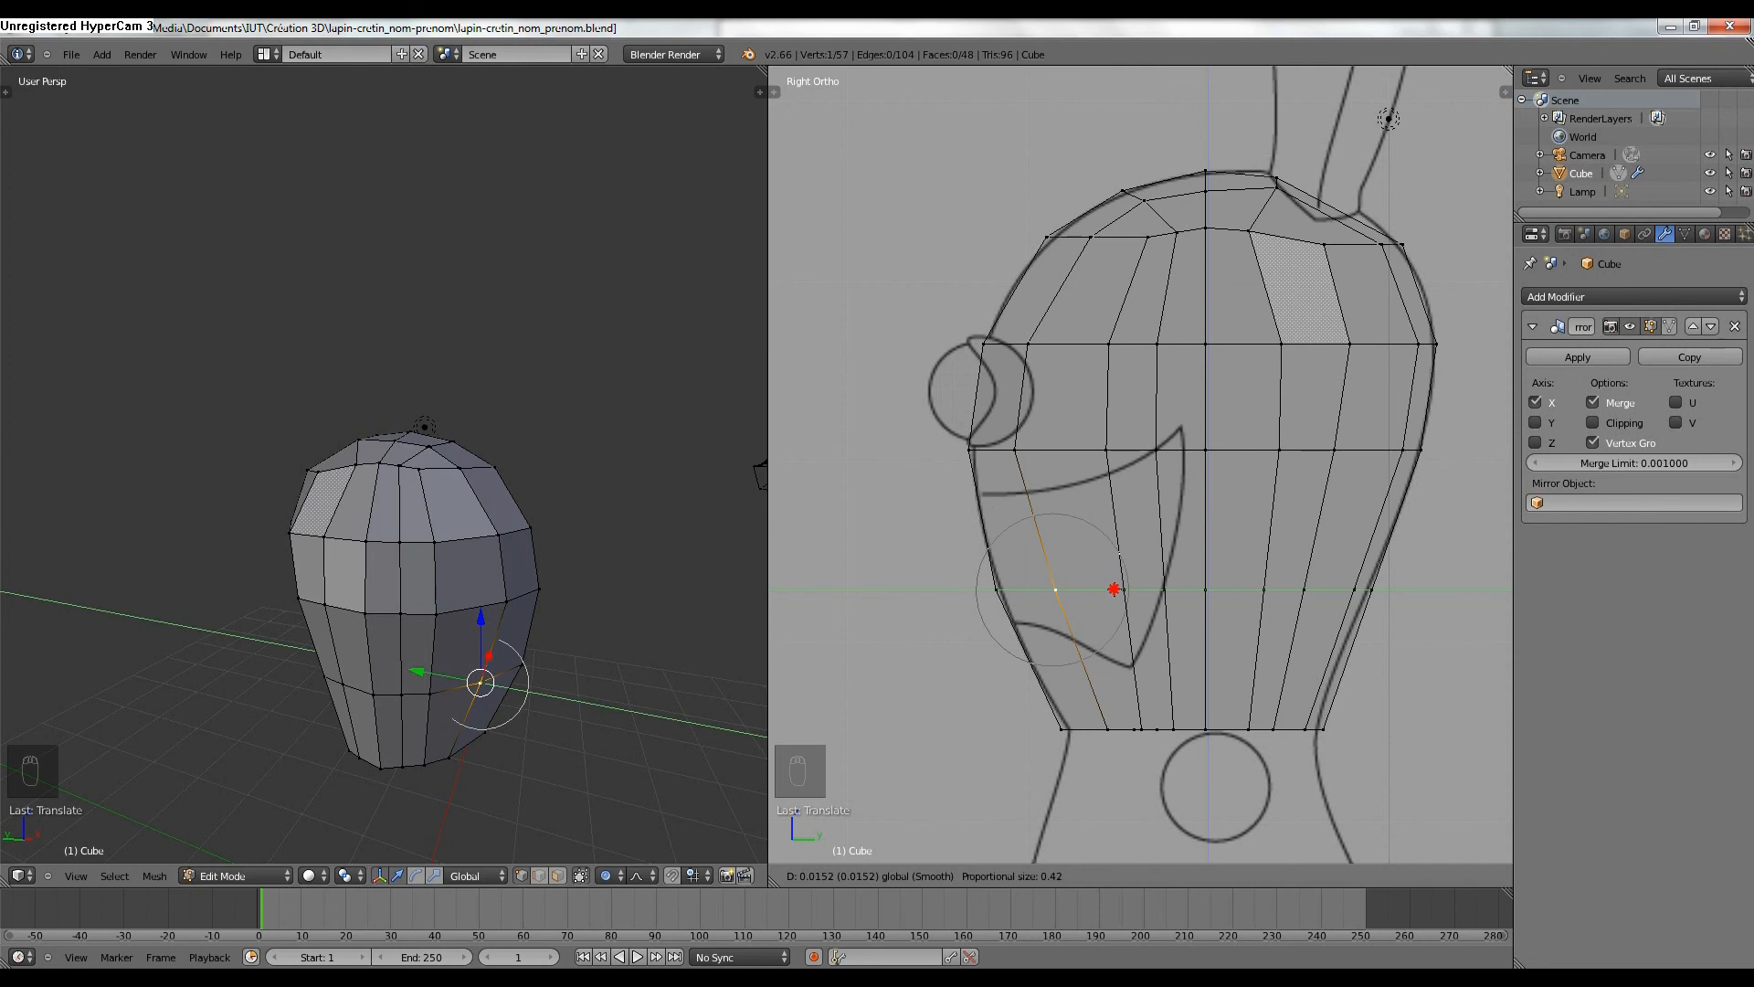
pyautogui.moveTo(1114, 589); pyautogui.dragTo(1036, 621)
# Select the lower front vertex again and fit it to the face outline along Y with a proportional size of about 0.51.
pyautogui.rightClick(1009, 592)
pyautogui.scroll(-13, 1068, 592)
pyautogui.scroll(8, 1036, 620)
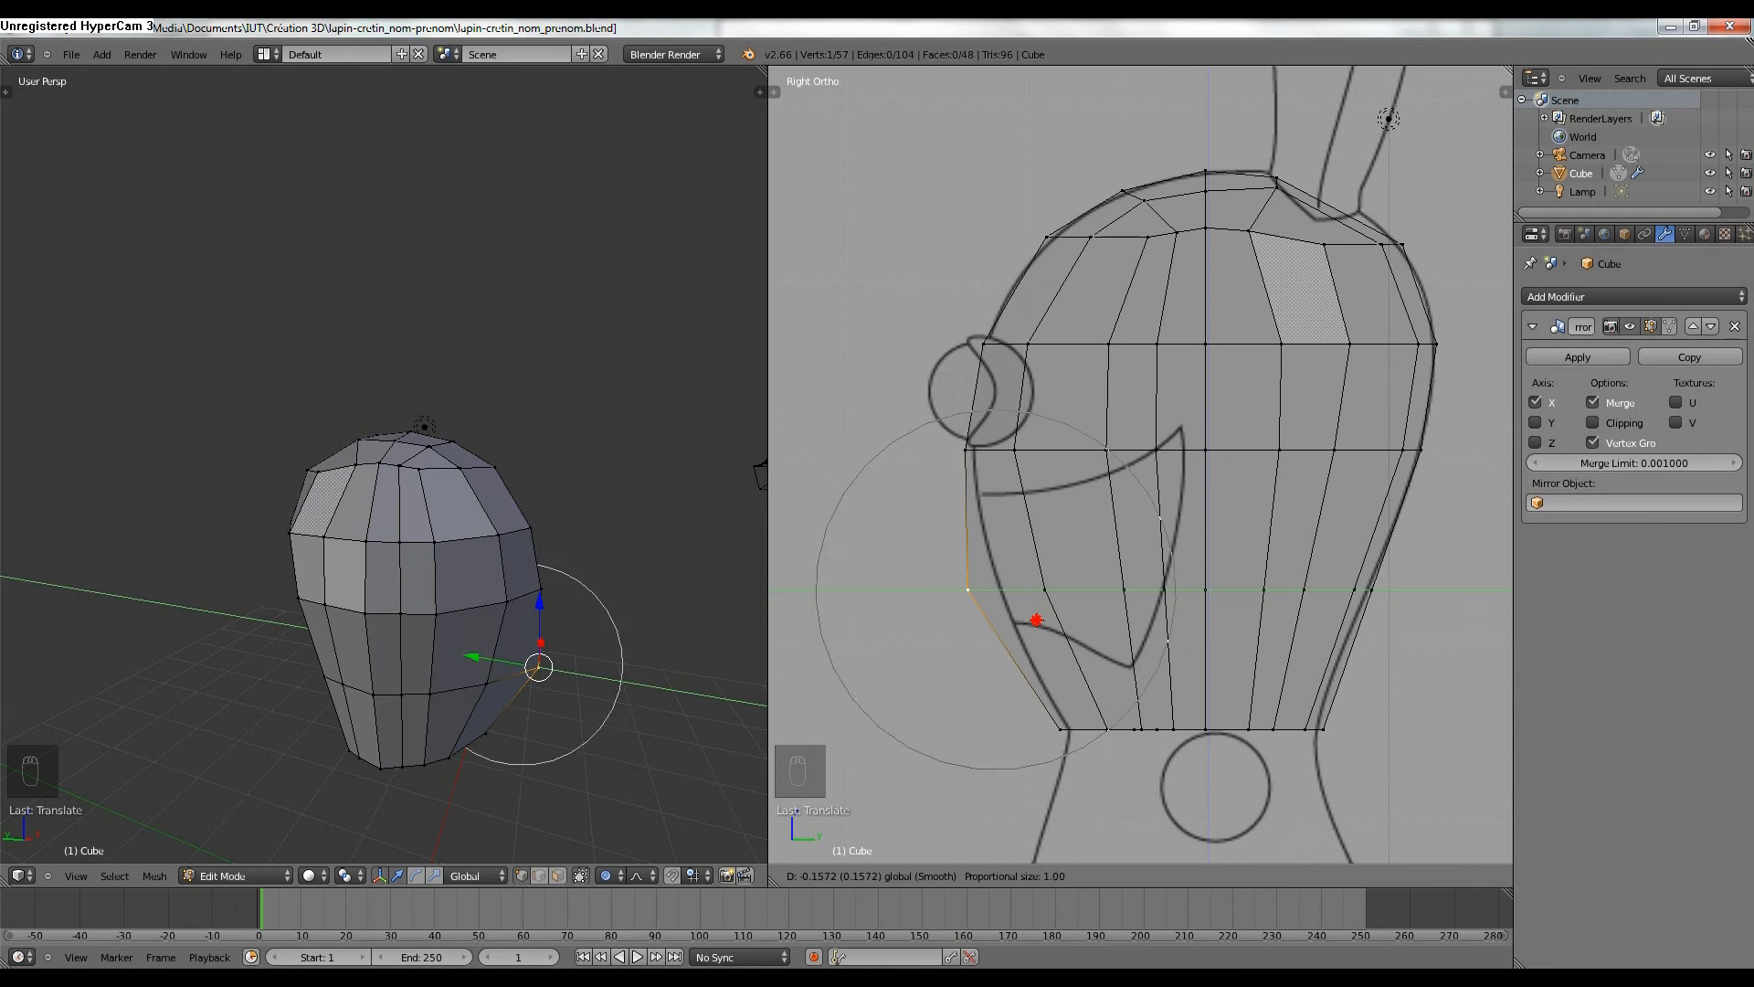
pyautogui.scroll(7, 1036, 621)
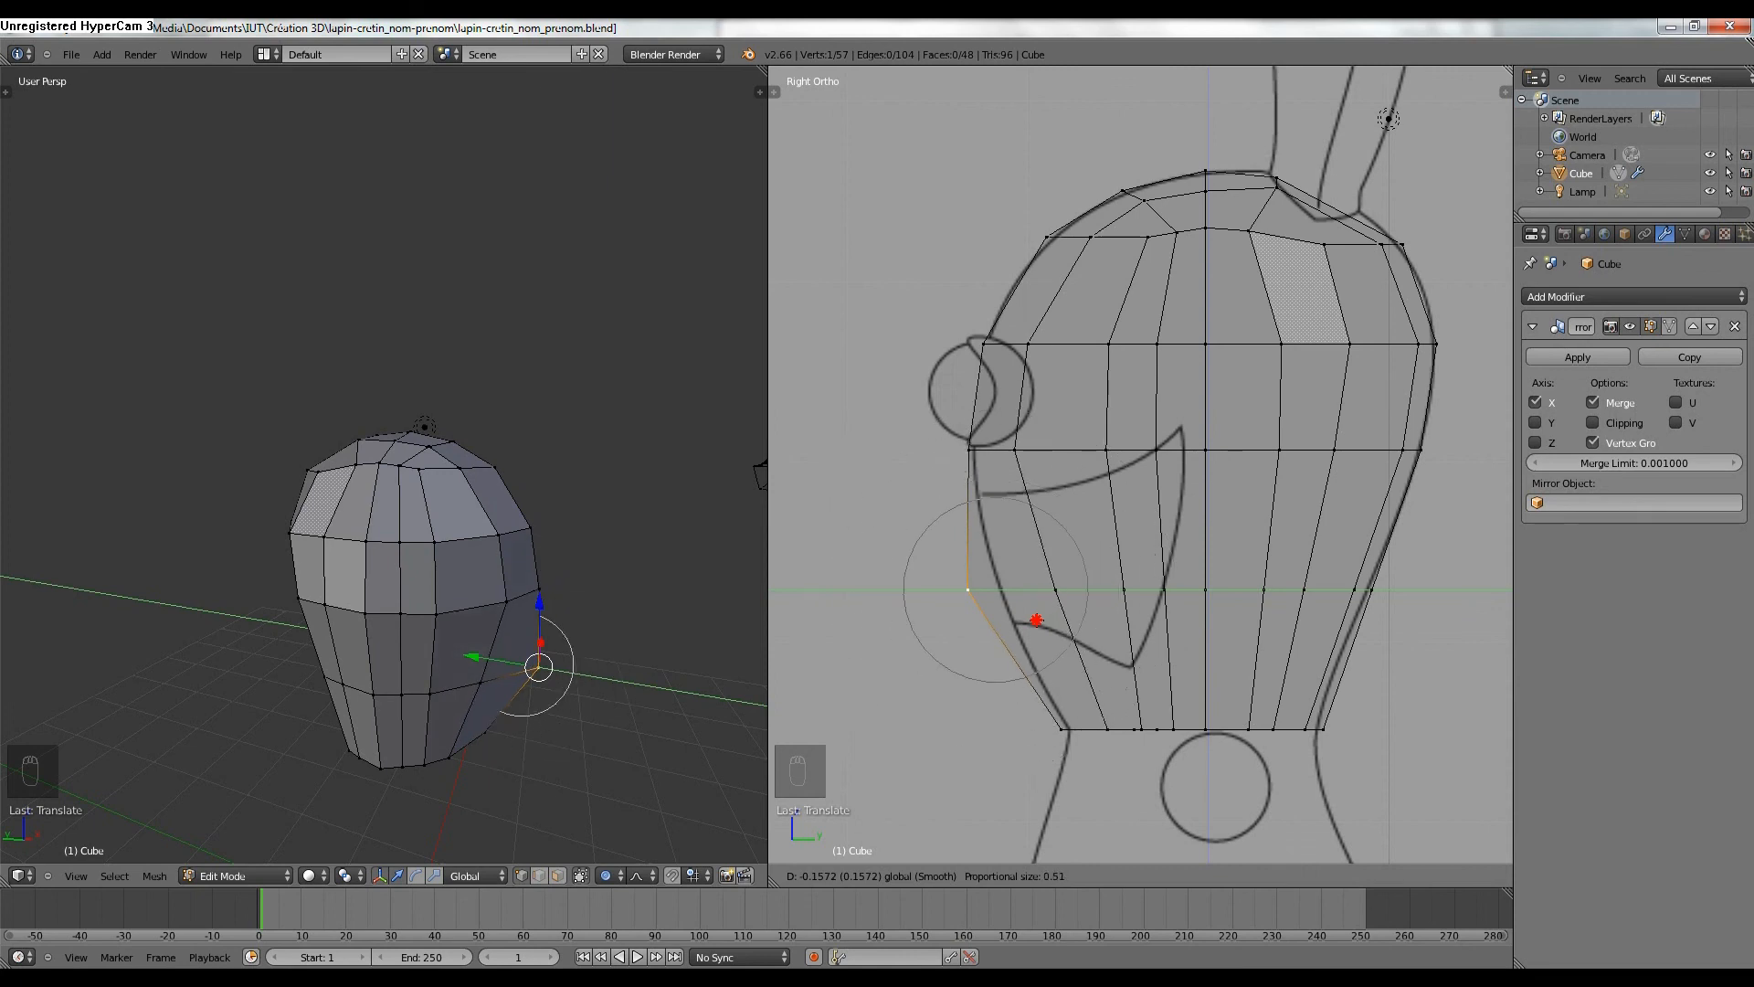
pyautogui.moveTo(1036, 621); pyautogui.dragTo(1068, 614)
pyautogui.moveTo(423, 732)
pyautogui.mouseDown(button='middle')
pyautogui.moveTo(293, 724)
pyautogui.moveTo(513, 709)
pyautogui.moveTo(238, 710)
pyautogui.moveTo(445, 718)
pyautogui.moveTo(408, 698)
pyautogui.moveTo(431, 704)
pyautogui.mouseUp(button='middle')
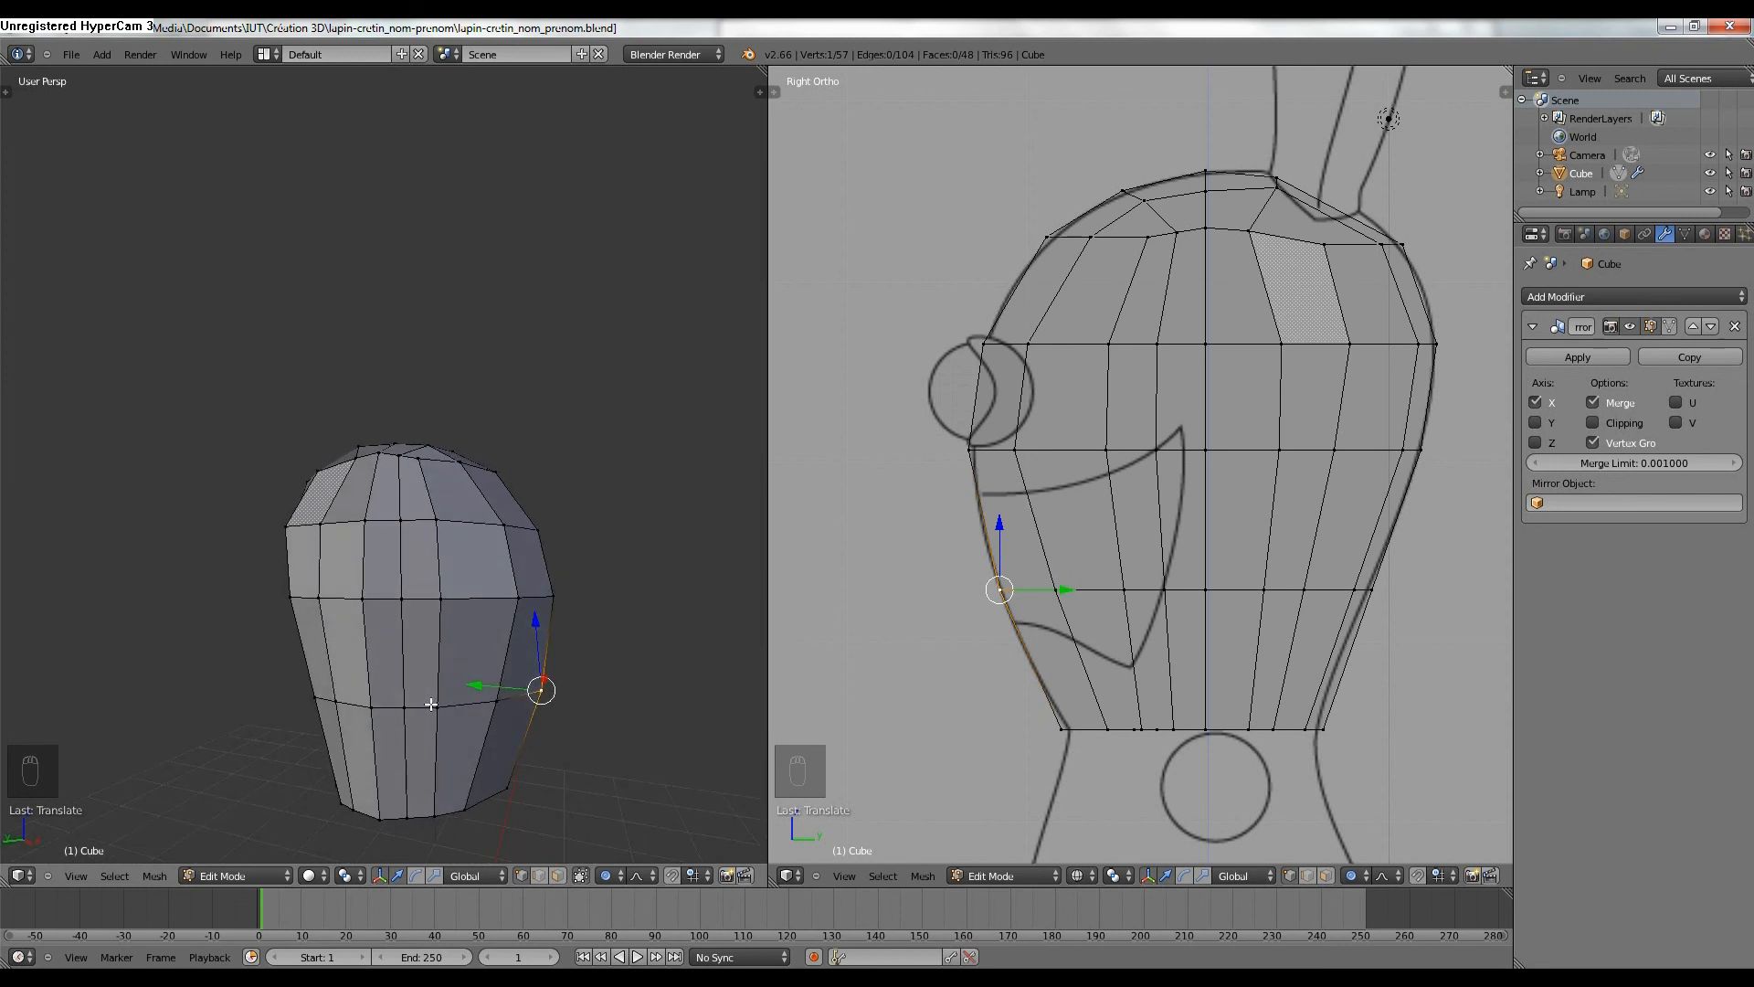